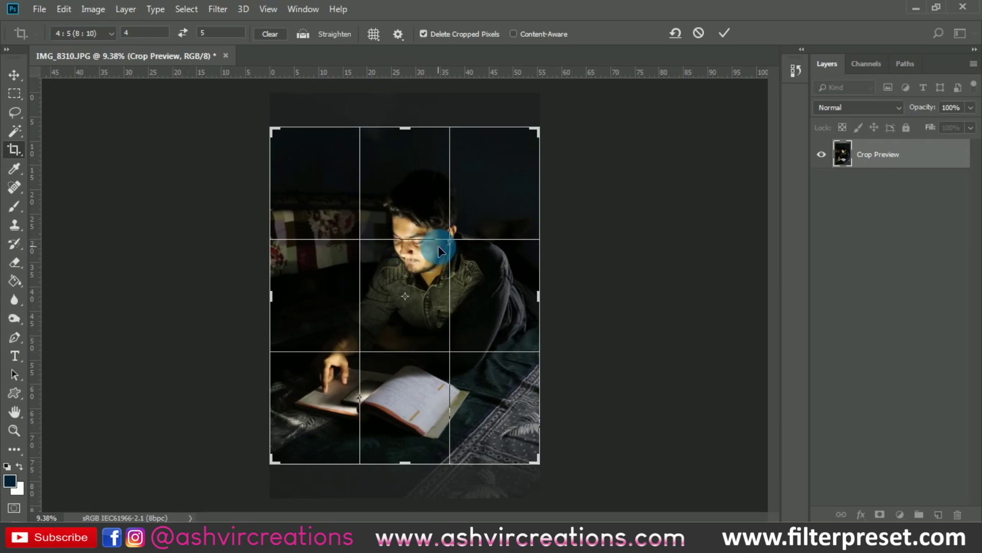
# - Reposition the photo inside the 4:5 crop frame around the reading man and apply the crop
pyautogui.scroll(1, 438, 246)
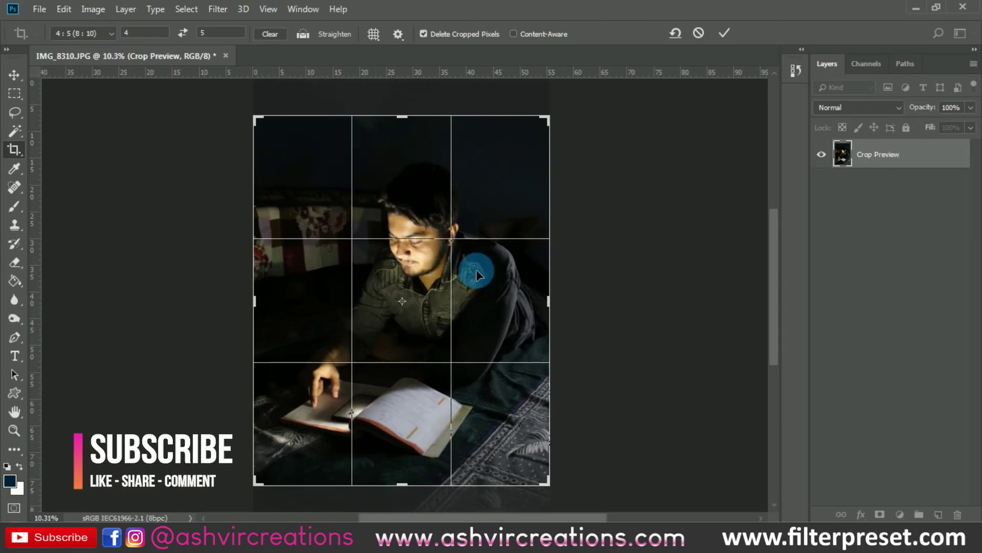
pyautogui.moveTo(476, 269); pyautogui.dragTo(481, 230)
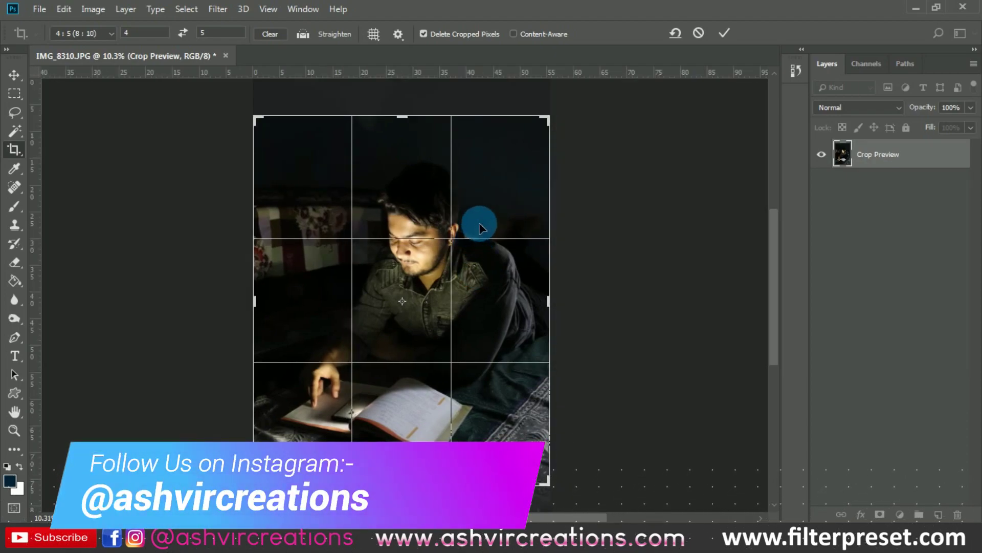
pyautogui.moveTo(498, 199); pyautogui.dragTo(501, 194)
pyautogui.click(725, 33)
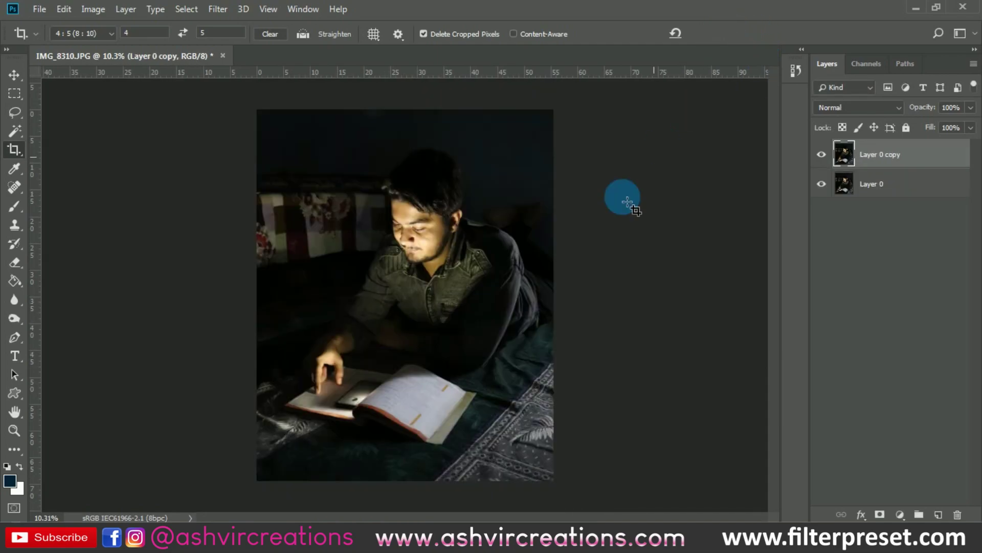
pyautogui.press('v')
pyautogui.scroll(-1, 501, 239)
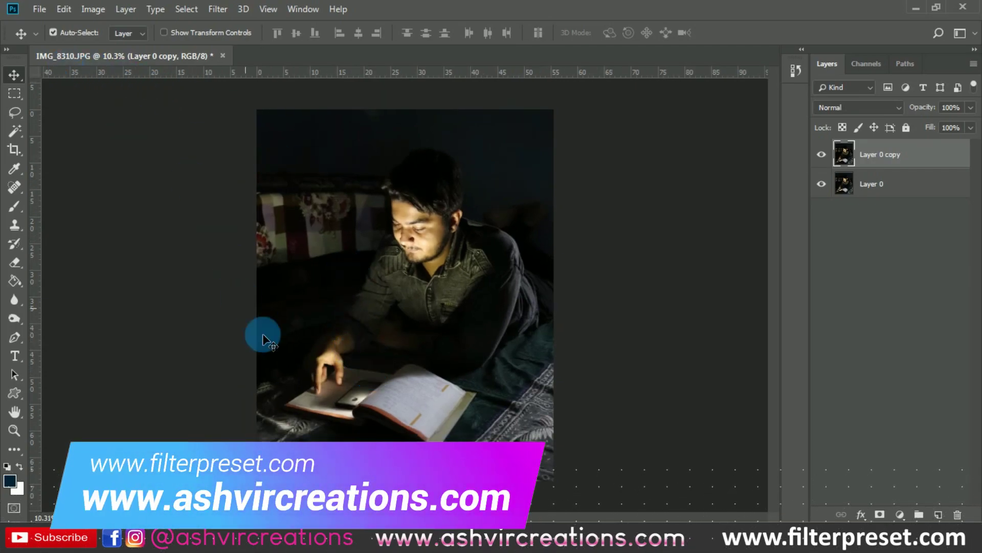
# - Select both pages of the open book, including the phone, with the Quick Selection tool
pyautogui.scroll(7, 351, 391)
pyautogui.moveTo(362, 369); pyautogui.dragTo(362, 329)
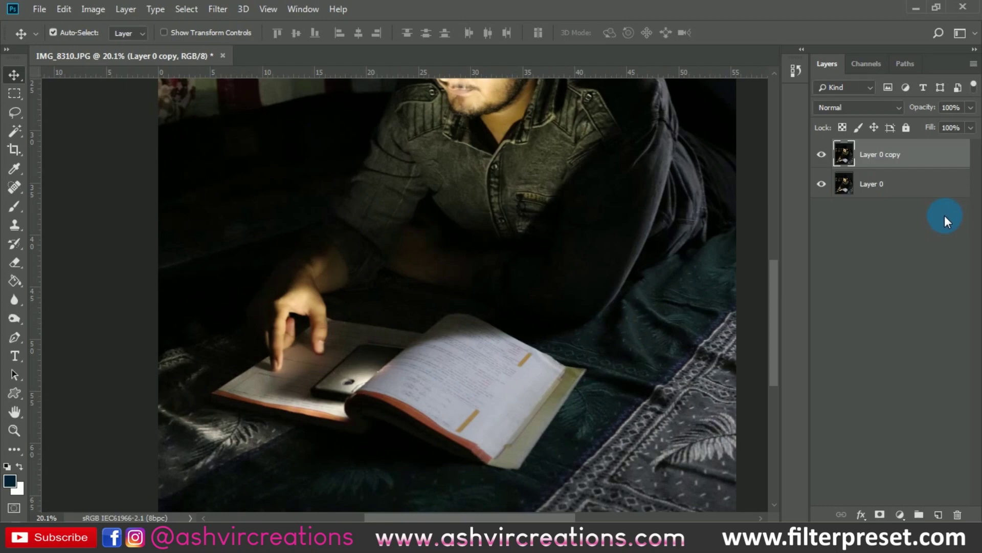
pyautogui.click(15, 155)
pyautogui.click(11, 133)
pyautogui.click(51, 131)
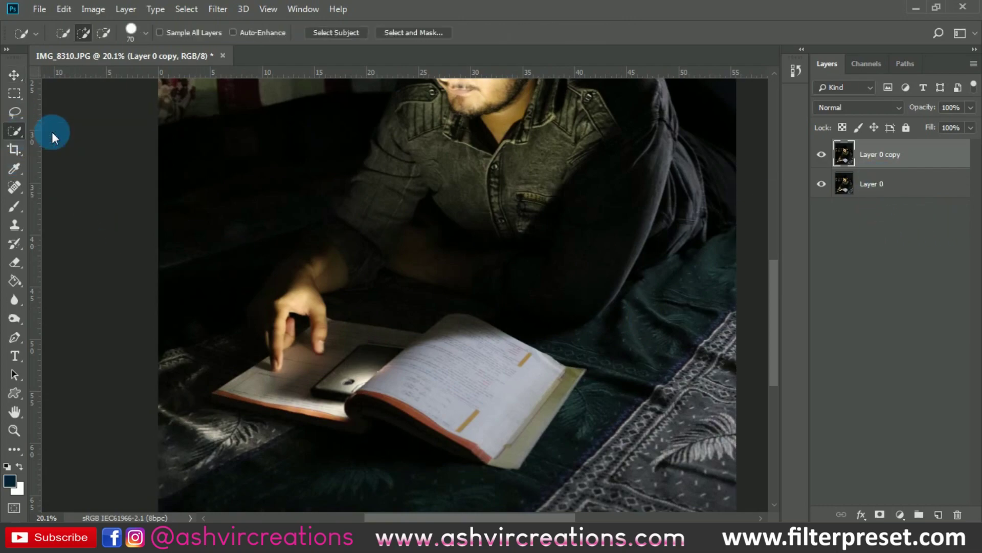
pyautogui.keyDown('alt'); pyautogui.scroll(2, 362, 346); pyautogui.keyUp('alt')
pyautogui.moveTo(355, 373)
pyautogui.mouseDown()
pyautogui.moveTo(489, 377)
pyautogui.moveTo(491, 333)
pyautogui.moveTo(366, 347)
pyautogui.moveTo(315, 406)
pyautogui.moveTo(275, 400)
pyautogui.moveTo(298, 399)
pyautogui.moveTo(326, 435)
pyautogui.moveTo(314, 397)
pyautogui.moveTo(329, 448)
pyautogui.moveTo(290, 387)
pyautogui.mouseUp()
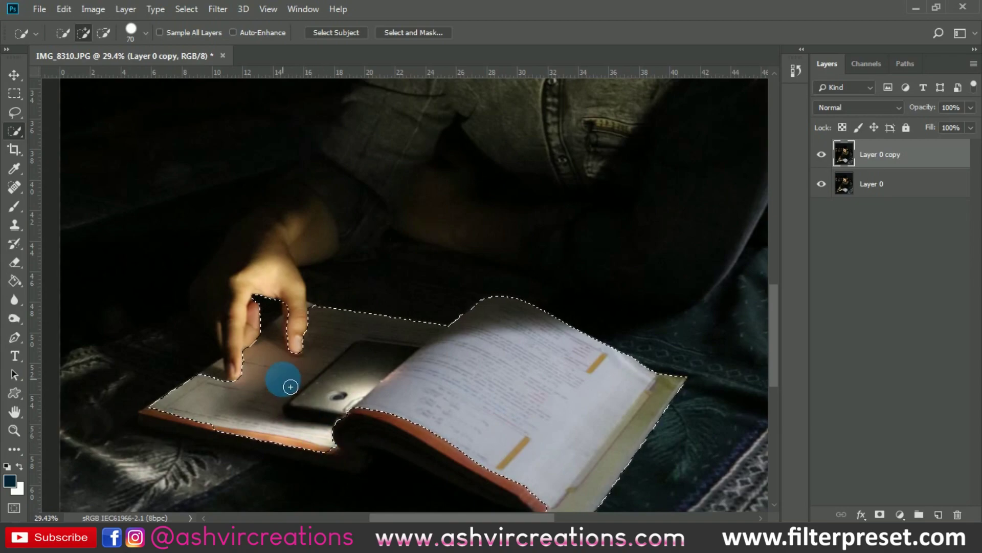
# - Subtract the fingers resting on the book from the page selection
pyautogui.scroll(2, 283, 375)
pyautogui.moveTo(281, 351)
pyautogui.mouseDown()
pyautogui.moveTo(280, 299)
pyautogui.moveTo(308, 303)
pyautogui.mouseUp()
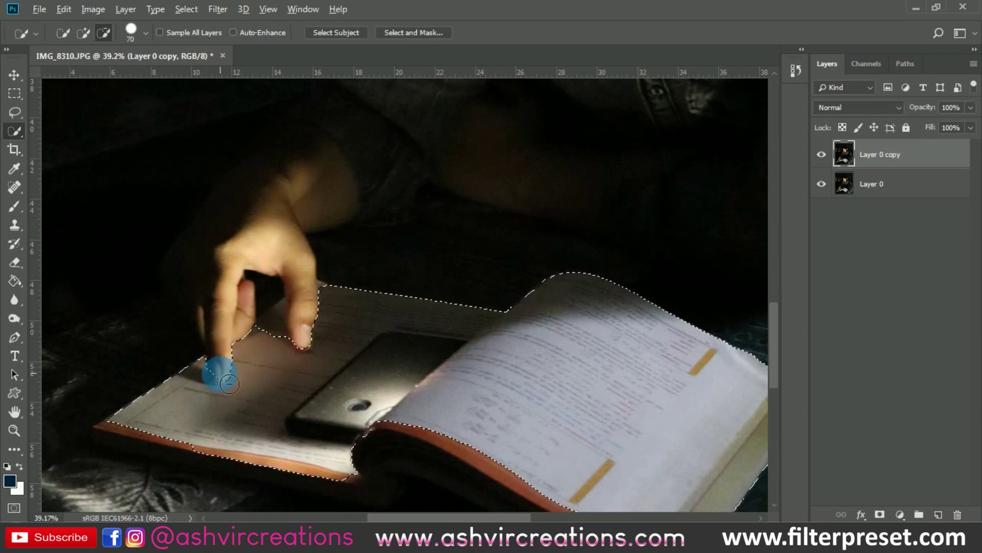
pyautogui.moveTo(229, 376); pyautogui.dragTo(229, 377)
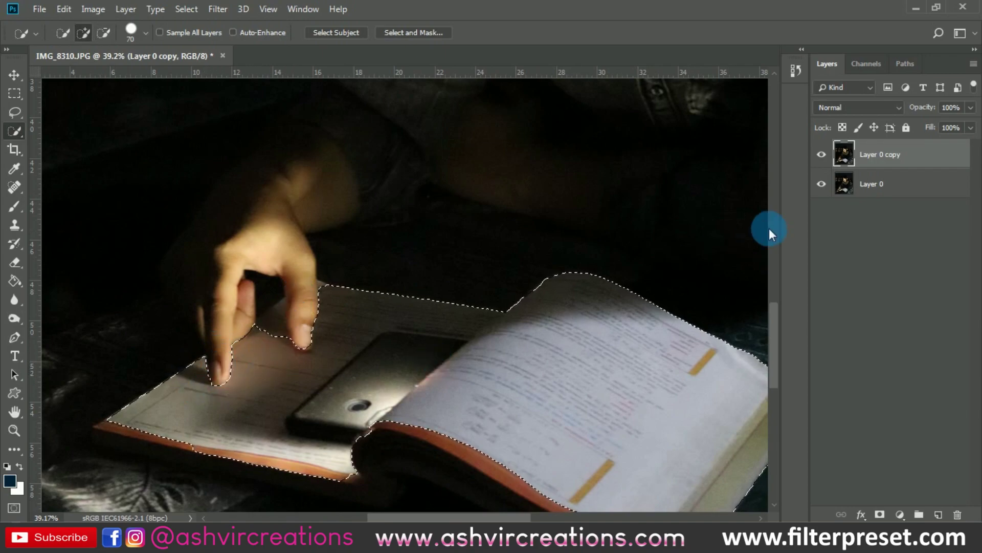
# - Add a new layer and paint white over the top of the right page with a 200 px Soft Round brush
pyautogui.click(941, 515)
pyautogui.click(15, 207)
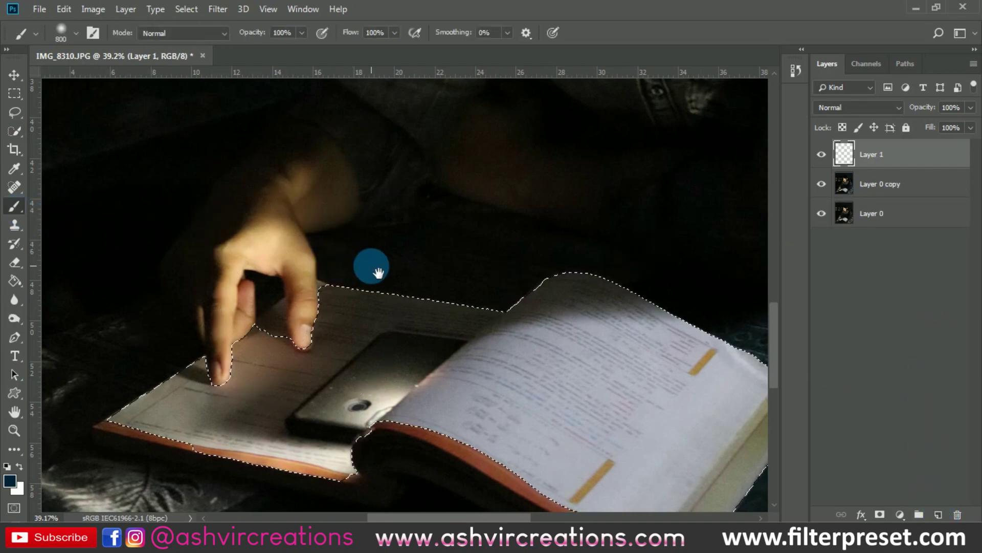
pyautogui.moveTo(379, 273); pyautogui.dragTo(312, 170)
pyautogui.click(19, 466)
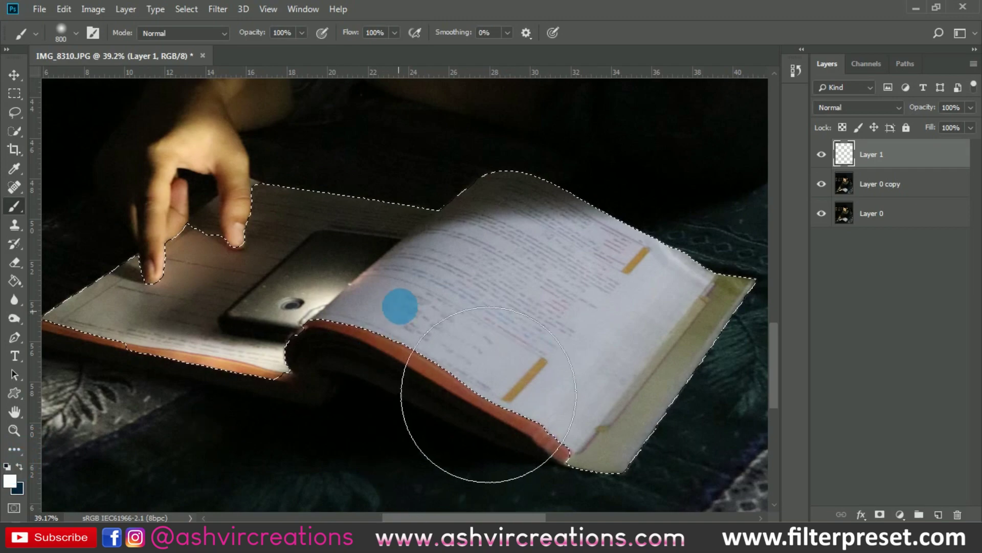
pyautogui.scroll(2, 407, 279)
pyautogui.rightClick(450, 259)
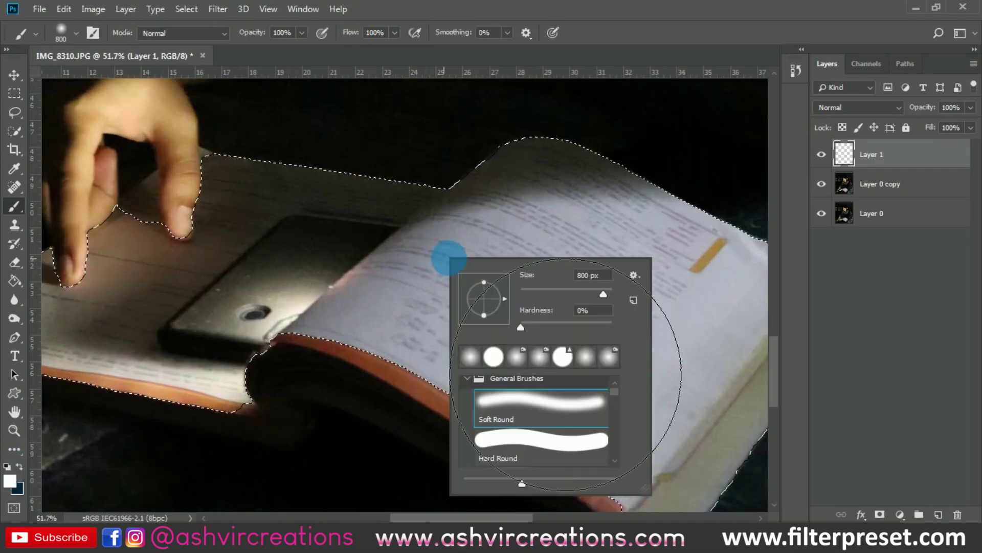
pyautogui.click(589, 290)
pyautogui.moveTo(550, 179)
pyautogui.mouseDown()
pyautogui.moveTo(500, 162)
pyautogui.moveTo(531, 200)
pyautogui.moveTo(637, 207)
pyautogui.moveTo(680, 259)
pyautogui.mouseUp()
pyautogui.scroll(-4, 676, 259)
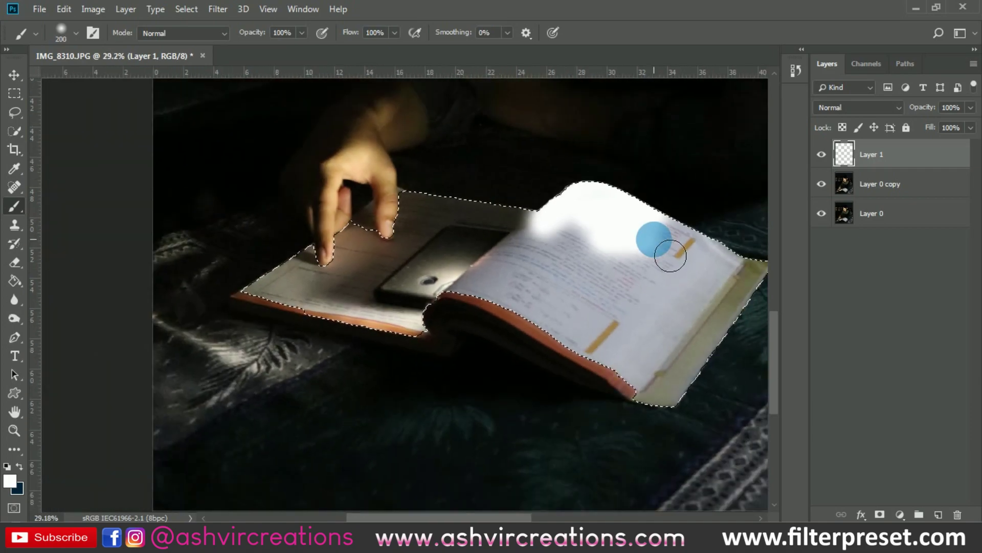
# - Enlarge the brush to 500 px and paint the rest of the selected pages white, clearing the selection when finished
pyautogui.press(']')
pyautogui.press(']')
pyautogui.press(']')
pyautogui.moveTo(691, 307); pyautogui.dragTo(450, 307)
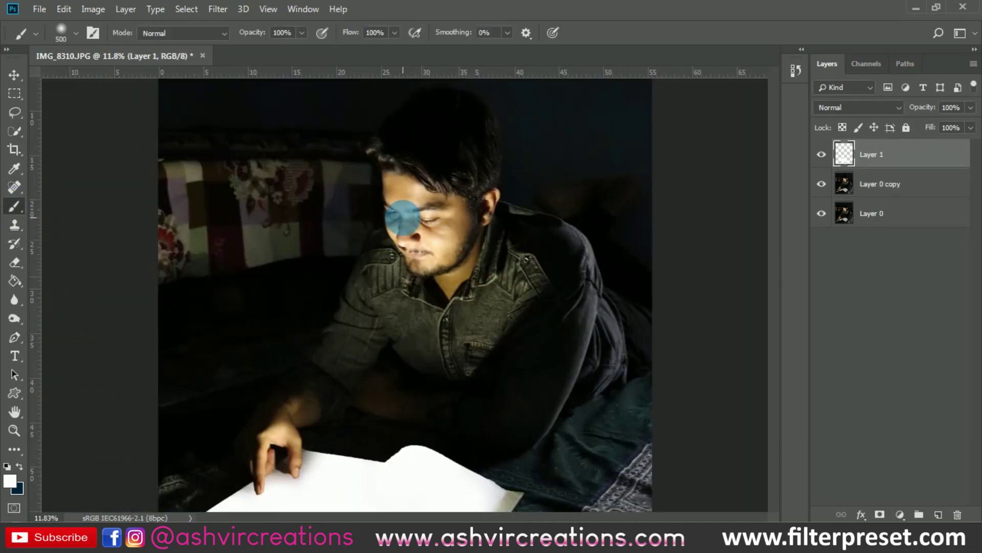
pyautogui.scroll(-2, 264, 274)
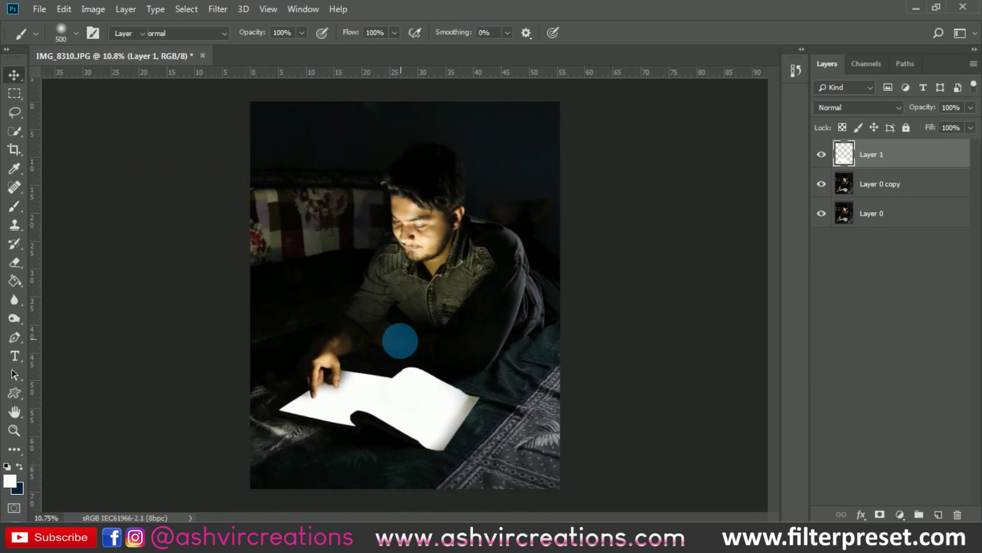
pyautogui.scroll(3, 400, 340)
pyautogui.moveTo(437, 345); pyautogui.dragTo(460, 314)
pyautogui.hotkey('ctrl', '0')
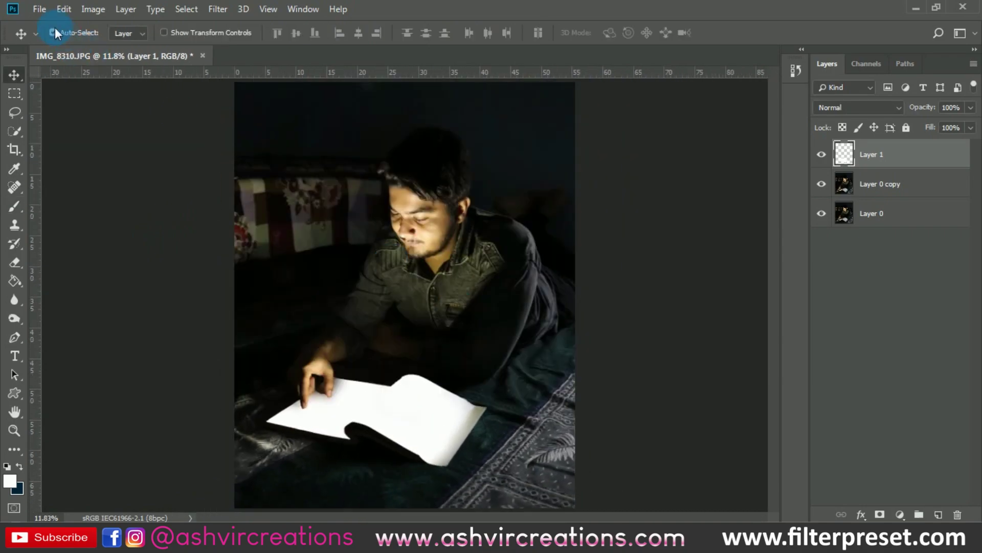
# - Open the book image from the cclp folder on the Desktop
pyautogui.click(33, 7)
pyautogui.click(44, 36)
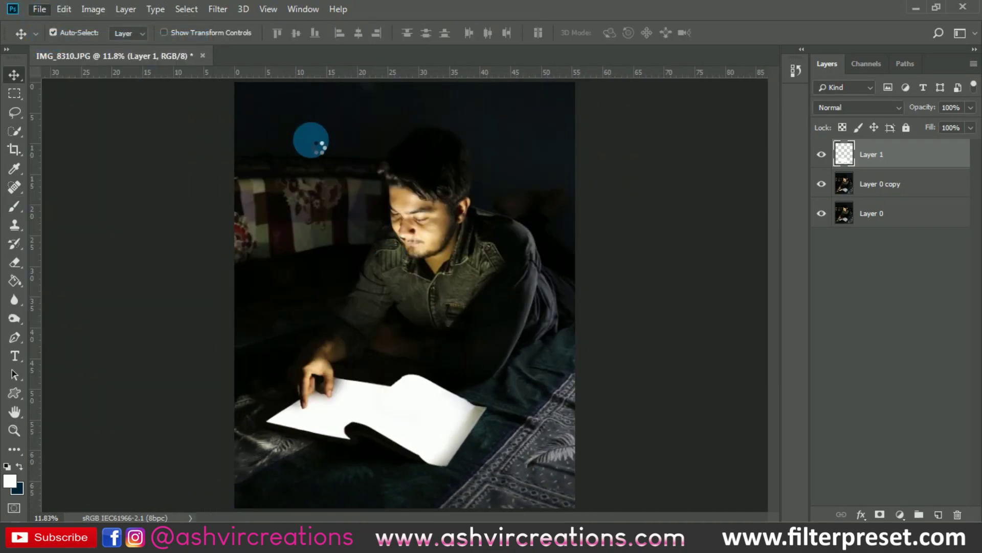
pyautogui.scroll(-3, 357, 157)
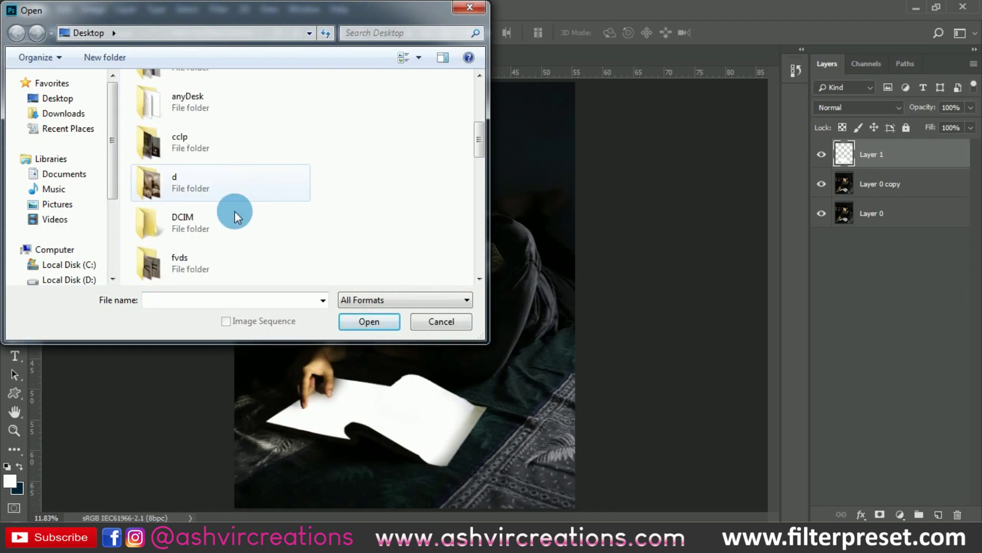
pyautogui.doubleClick(208, 135)
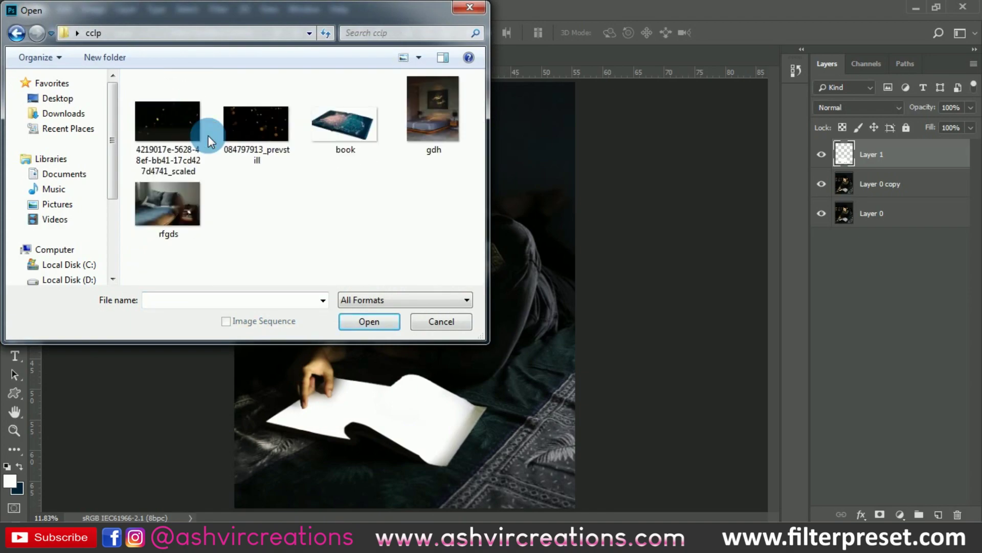
pyautogui.doubleClick(351, 121)
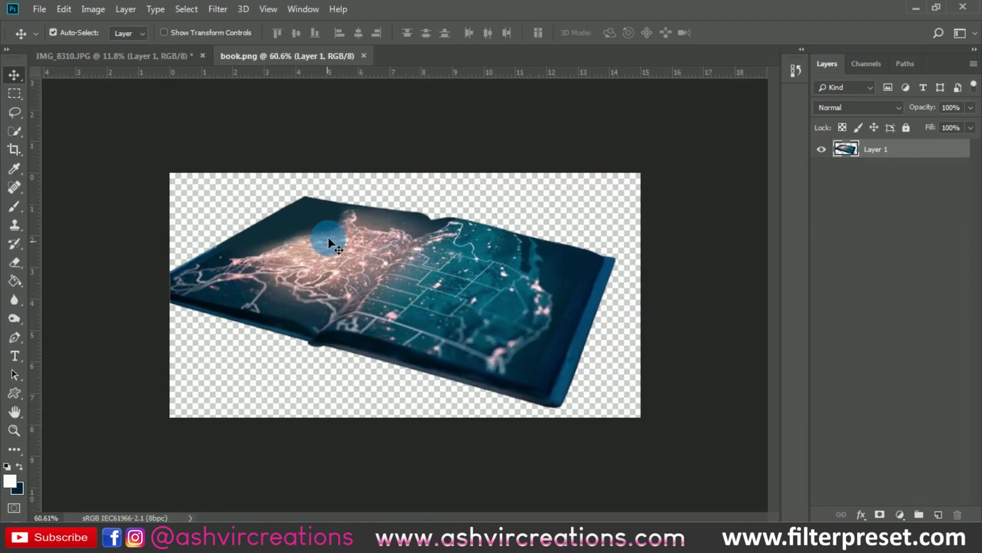
# - Bring the book artwork into the IMG_8310.JPG document, scale it to about 271% and position it over the white pages
pyautogui.moveTo(327, 237)
pyautogui.mouseDown()
pyautogui.moveTo(191, 90)
pyautogui.moveTo(185, 53)
pyautogui.moveTo(351, 346)
pyautogui.moveTo(361, 344)
pyautogui.moveTo(395, 386)
pyautogui.moveTo(388, 400)
pyautogui.moveTo(329, 230)
pyautogui.mouseUp()
pyautogui.scroll(5, 283, 338)
pyautogui.click(64, 8)
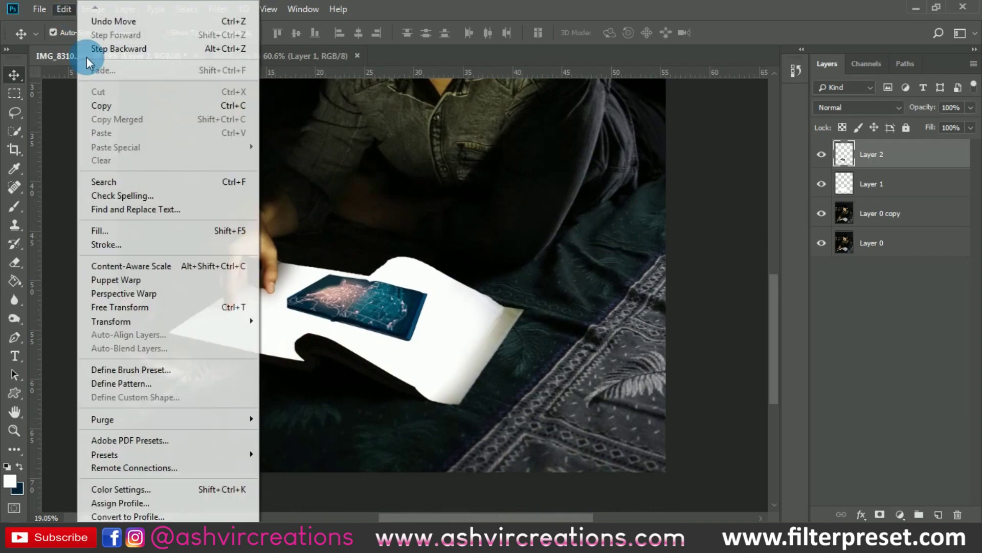
pyautogui.click(130, 307)
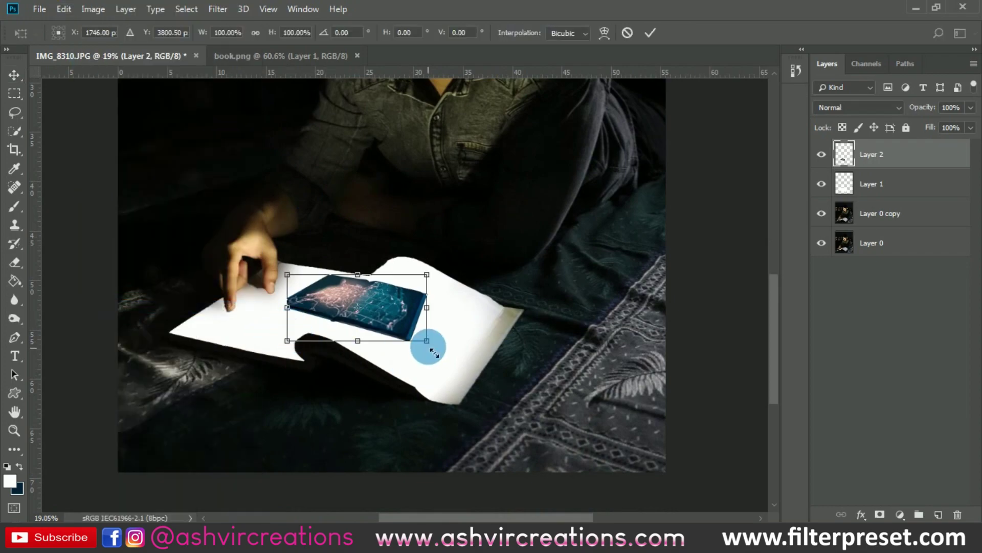
pyautogui.moveTo(434, 352); pyautogui.dragTo(554, 408)
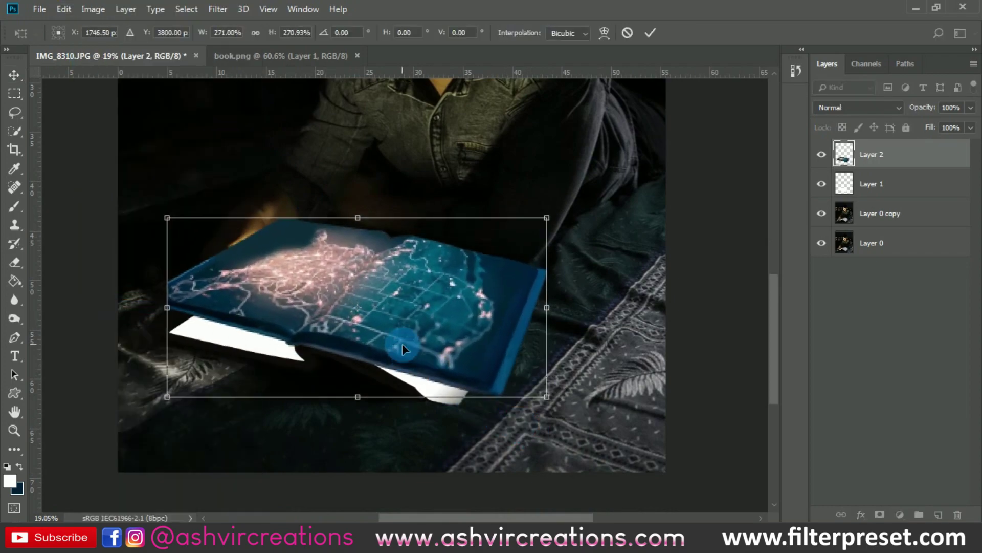
pyautogui.scroll(3, 402, 343)
pyautogui.moveTo(357, 291)
pyautogui.mouseDown()
pyautogui.moveTo(375, 401)
pyautogui.moveTo(353, 303)
pyautogui.mouseUp()
# - Commit the transform and clip the book artwork layer to the white page layer
pyautogui.click(855, 166)
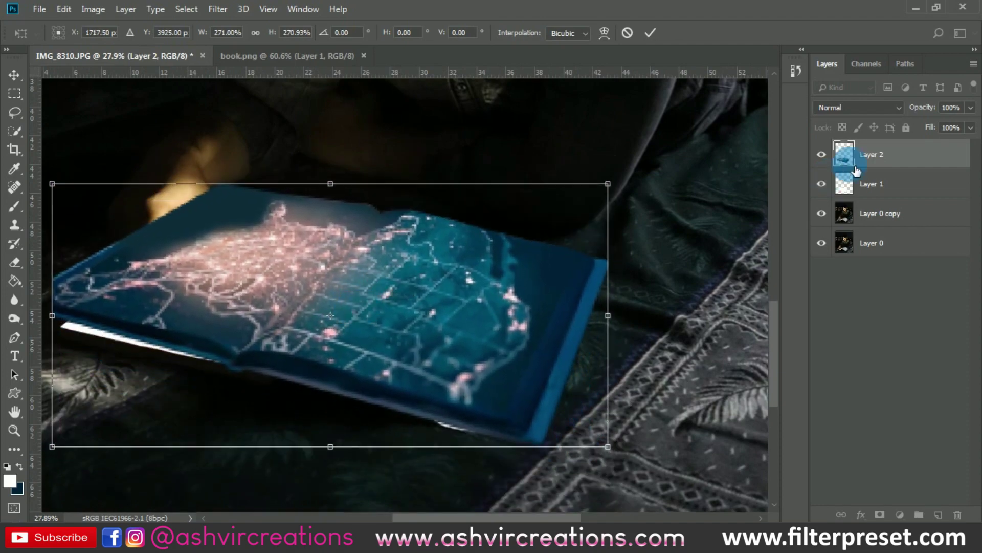
pyautogui.click(872, 184)
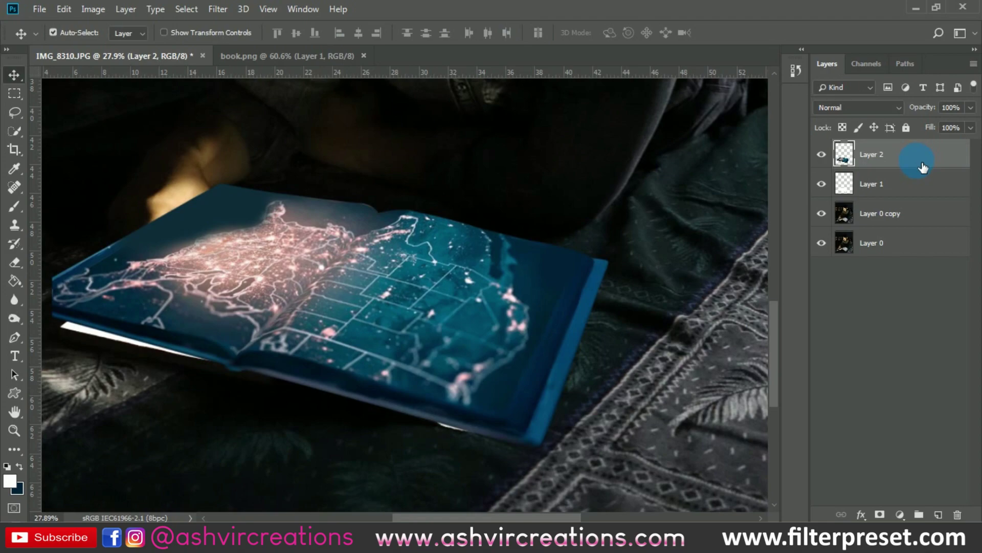
pyautogui.rightClick(888, 170)
pyautogui.click(780, 247)
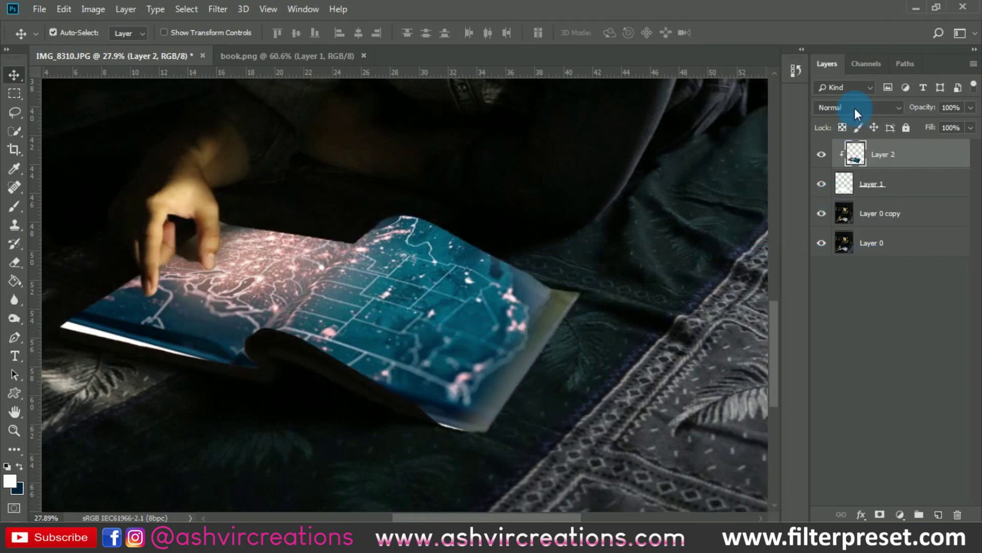
# - Try Lighten and settle on the Darken blend mode for the clipped artwork, toggling the white page layer to compare
pyautogui.click(855, 109)
pyautogui.click(846, 213)
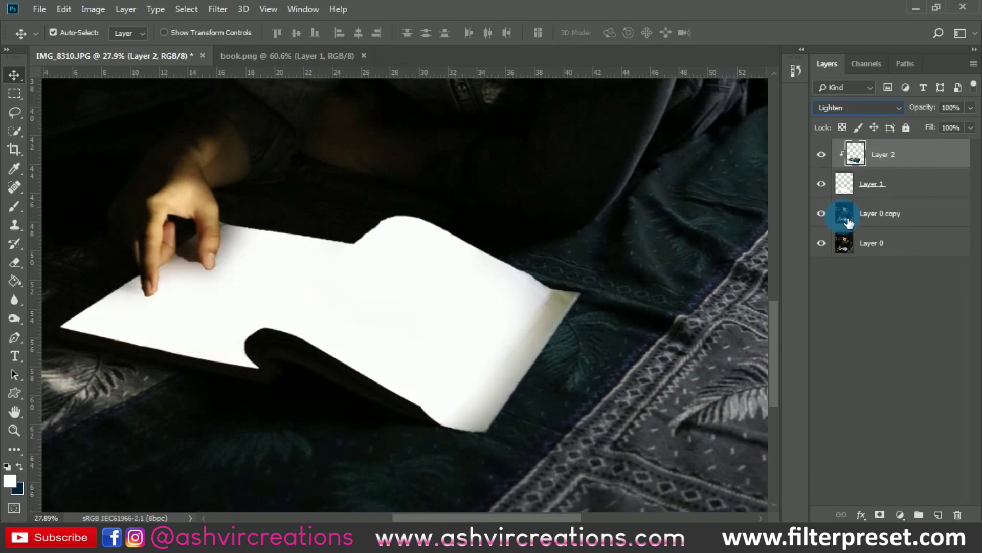
pyautogui.click(852, 108)
pyautogui.click(841, 156)
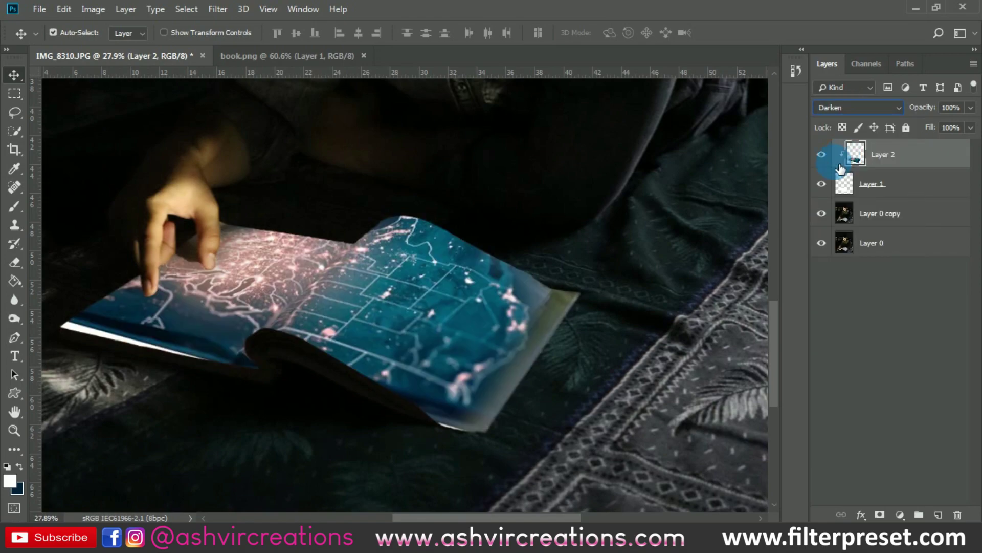
pyautogui.hotkey('ctrl', '+')
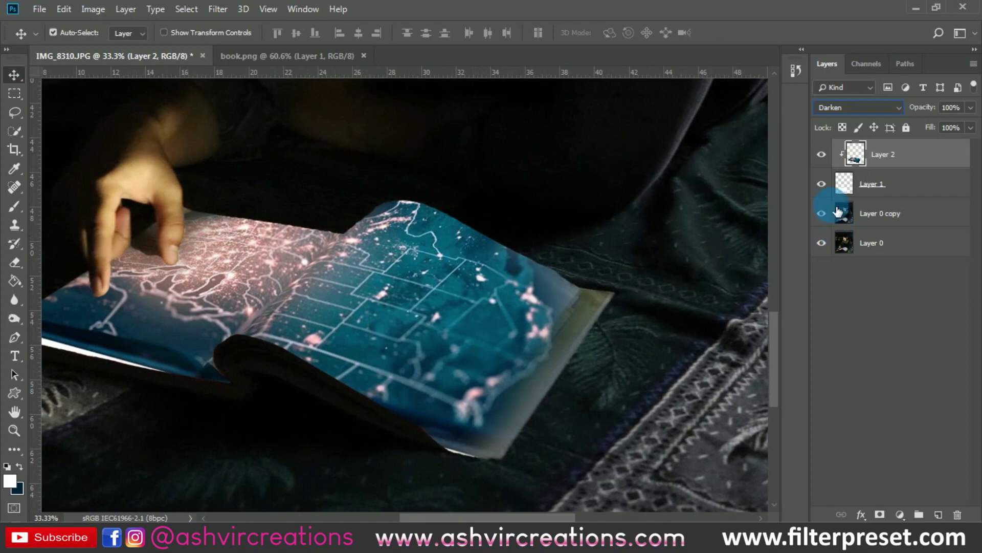
pyautogui.click(825, 185)
pyautogui.click(822, 184)
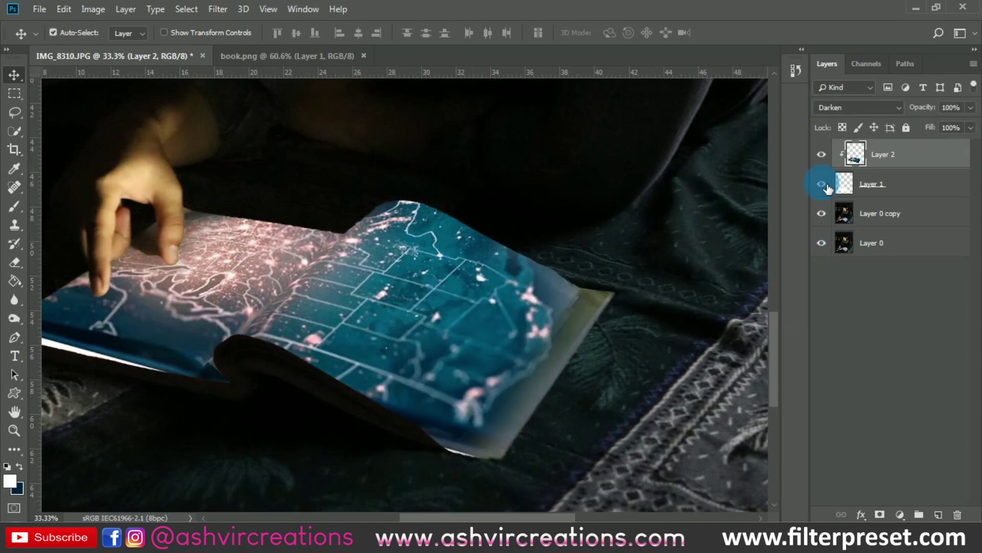
# - Paint white on Layer 1 along the right page's outer edge with a 250 px brush to extend the artwork
pyautogui.click(878, 185)
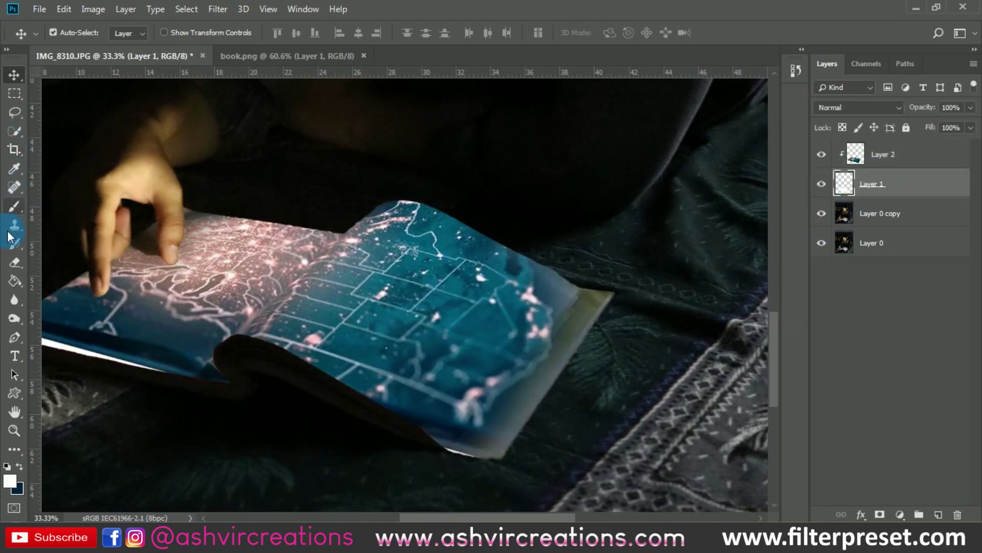
pyautogui.press('b')
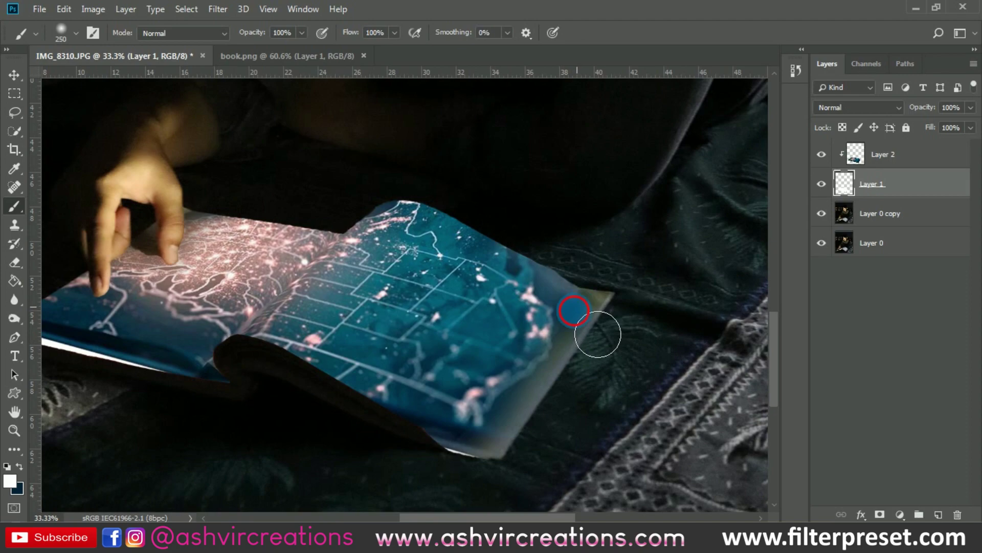
pyautogui.moveTo(598, 333)
pyautogui.mouseDown()
pyautogui.moveTo(533, 416)
pyautogui.moveTo(520, 450)
pyautogui.moveTo(478, 452)
pyautogui.mouseUp()
pyautogui.hotkey('ctrl', 'z')
pyautogui.scroll(4, 501, 405)
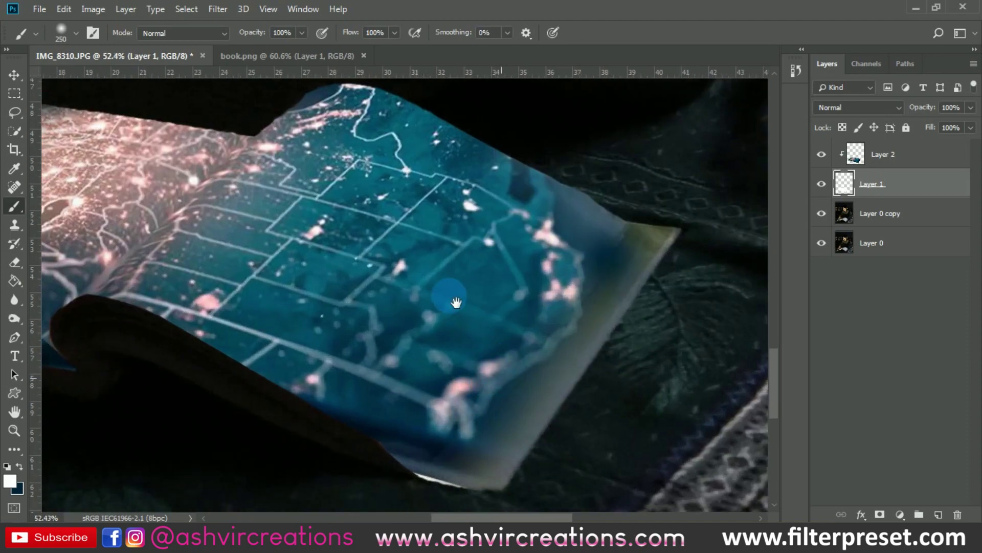
pyautogui.moveTo(455, 302); pyautogui.dragTo(397, 221)
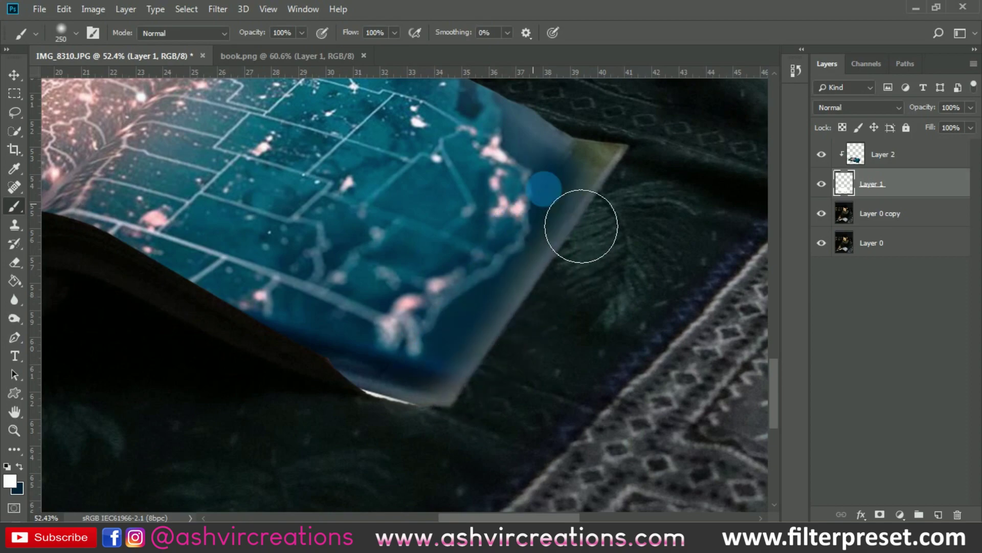
pyautogui.moveTo(604, 201)
pyautogui.mouseDown()
pyautogui.moveTo(621, 162)
pyautogui.moveTo(489, 319)
pyautogui.moveTo(352, 364)
pyautogui.mouseUp()
# - Erase the excess along the right page's lower edge on Layer 1 with a 60 px eraser
pyautogui.press('[')
pyautogui.press('[')
pyautogui.press('[')
pyautogui.press('[')
pyautogui.press('[')
pyautogui.press(']')
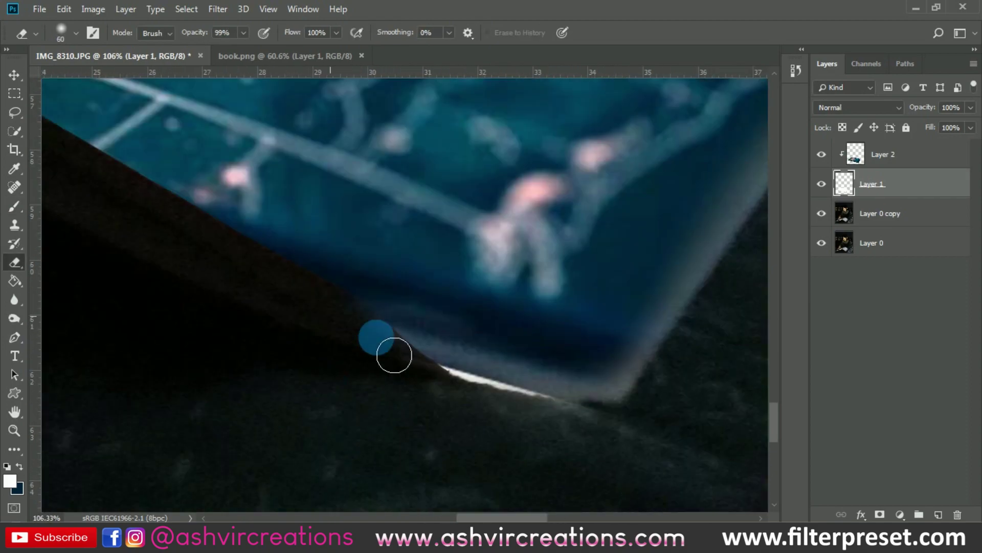
pyautogui.moveTo(391, 351); pyautogui.dragTo(562, 423)
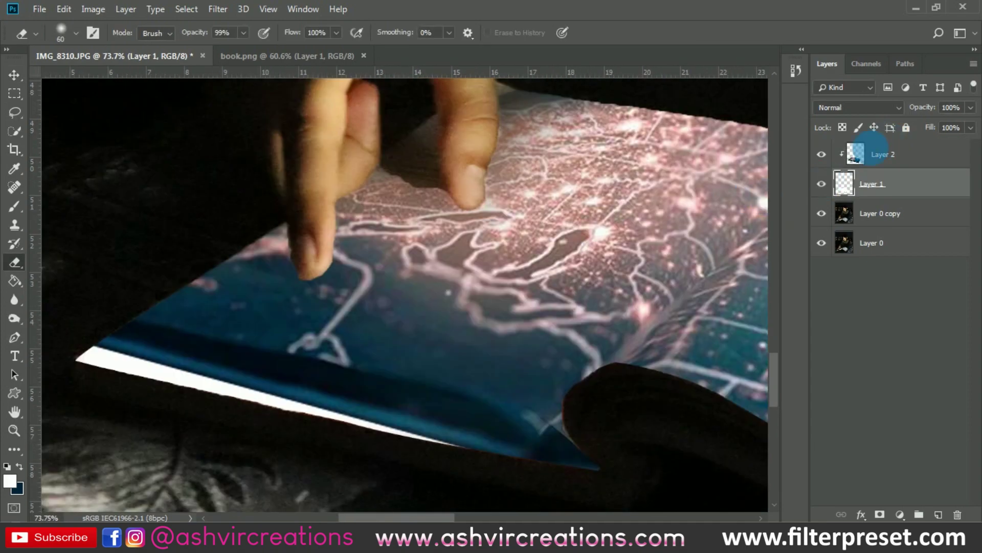
# - Warp the Layer 2 artwork outward at its lower-left corner to cover the white strip on the left page
pyautogui.click(875, 153)
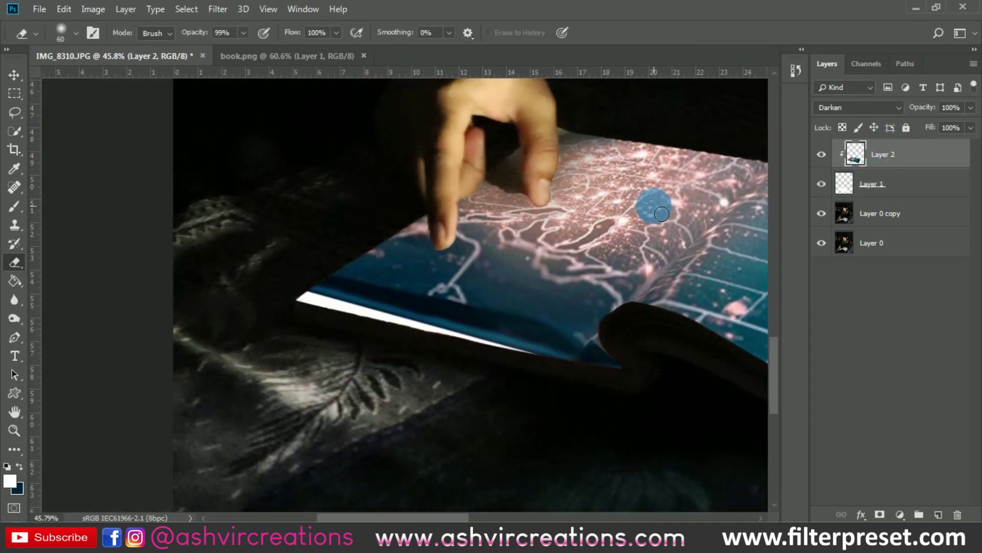
pyautogui.press('v')
pyautogui.moveTo(654, 202); pyautogui.dragTo(522, 222)
pyautogui.scroll(-2, 514, 216)
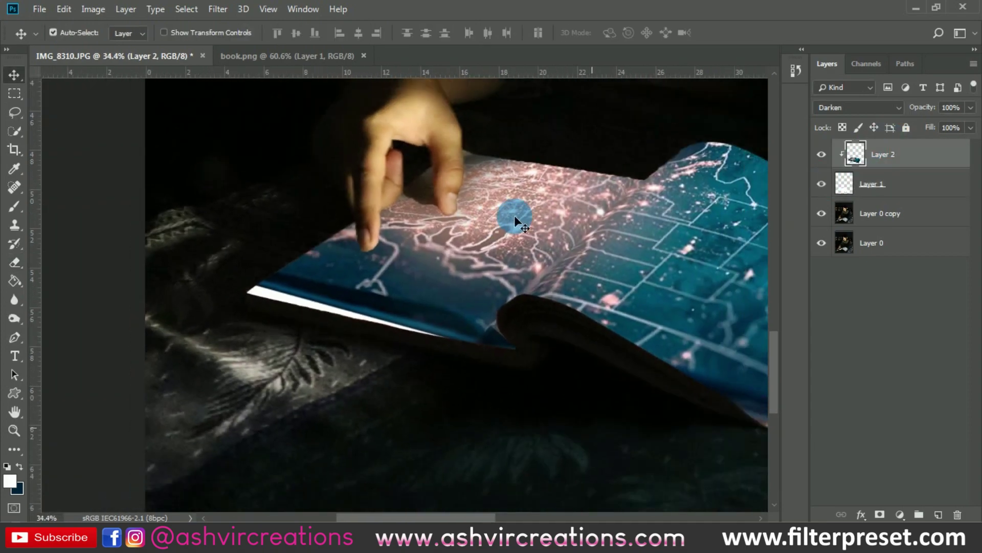
pyautogui.hotkey('ctrl', 't')
pyautogui.rightClick(370, 264)
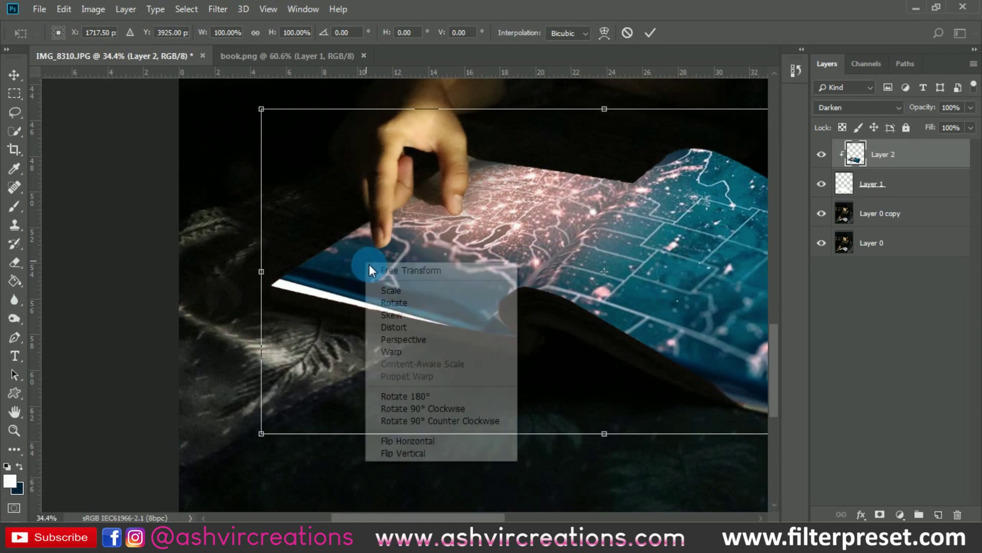
pyautogui.click(392, 351)
pyautogui.moveTo(313, 289); pyautogui.dragTo(291, 309)
pyautogui.scroll(-5, 301, 303)
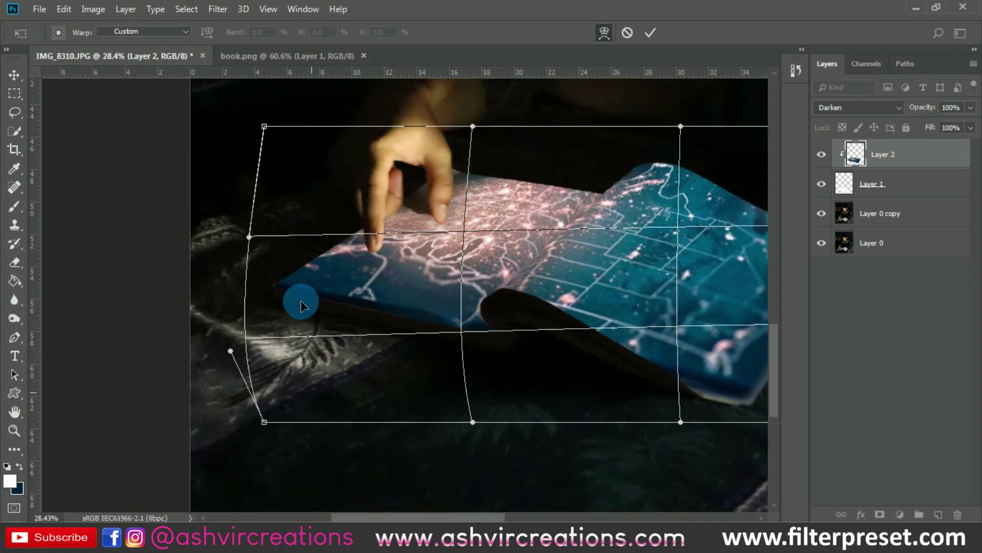
# - Adjust the warp at the right page's outer corners and around the page curl, and apply it
pyautogui.moveTo(520, 229); pyautogui.dragTo(441, 226)
pyautogui.scroll(3, 557, 294)
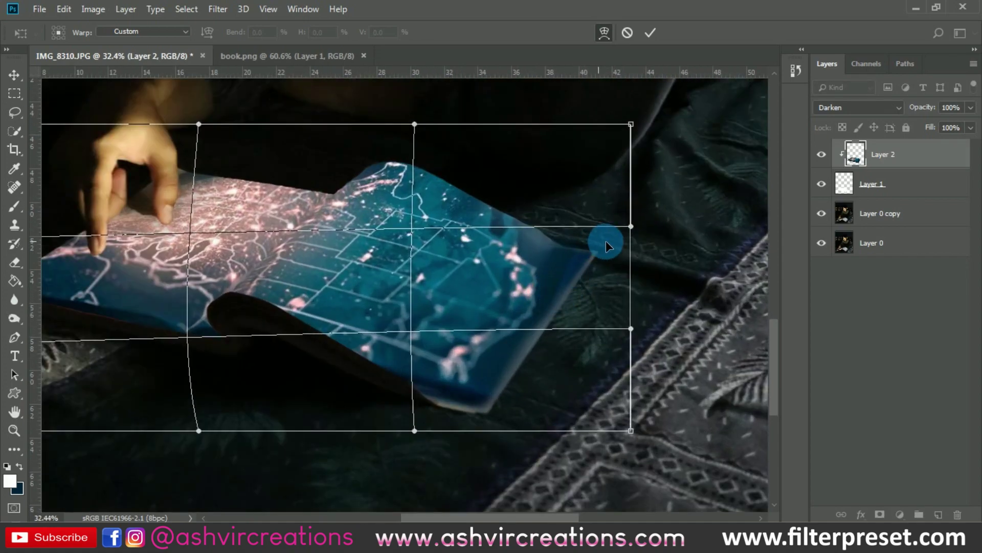
pyautogui.moveTo(606, 241); pyautogui.dragTo(597, 240)
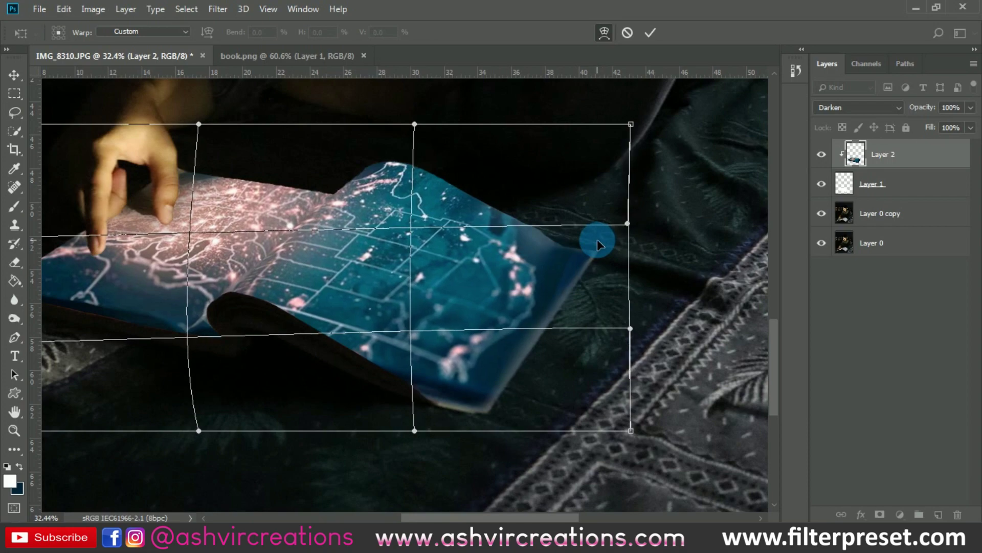
pyautogui.click(479, 422)
pyautogui.moveTo(473, 434)
pyautogui.mouseDown()
pyautogui.moveTo(471, 416)
pyautogui.moveTo(466, 433)
pyautogui.mouseUp()
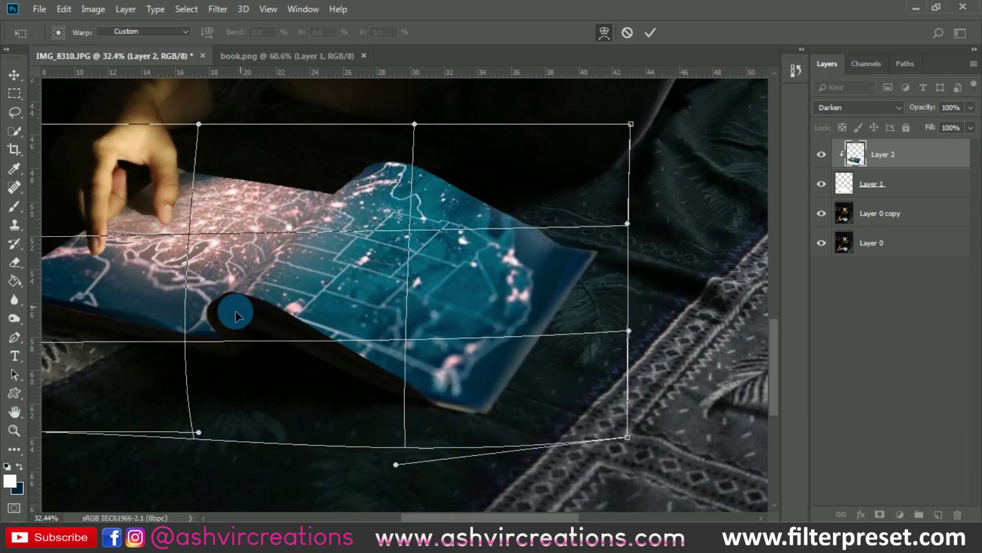
pyautogui.moveTo(235, 316); pyautogui.dragTo(236, 341)
pyautogui.scroll(-3, 428, 274)
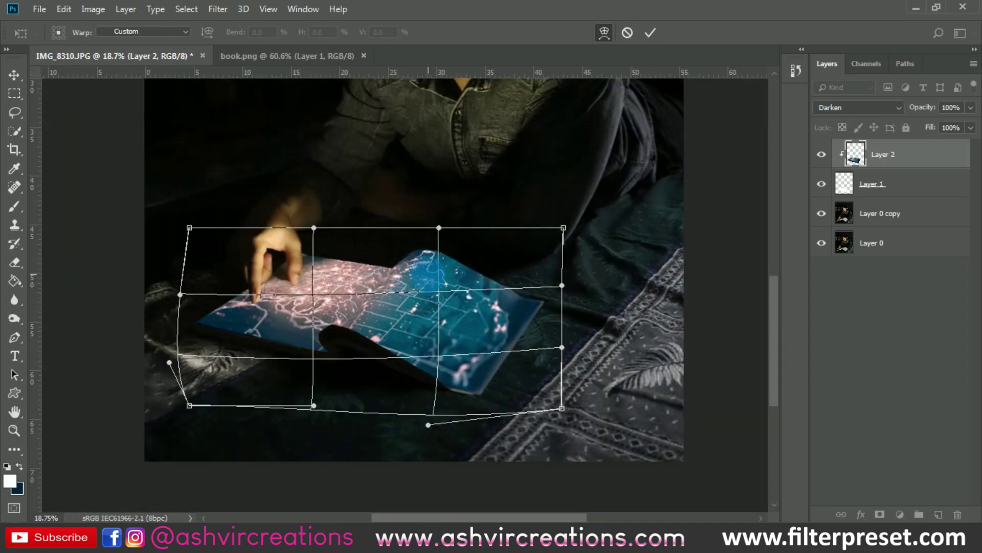
# - Toggle the visibility of Layer 2 and Layer 1 to compare the warped artwork with the white pages
pyautogui.click(823, 156)
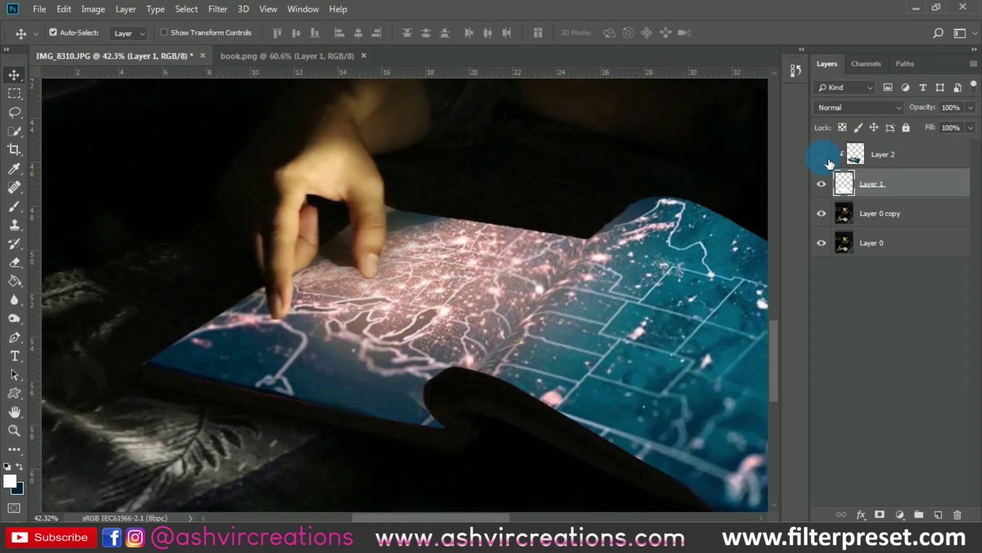
pyautogui.click(822, 154)
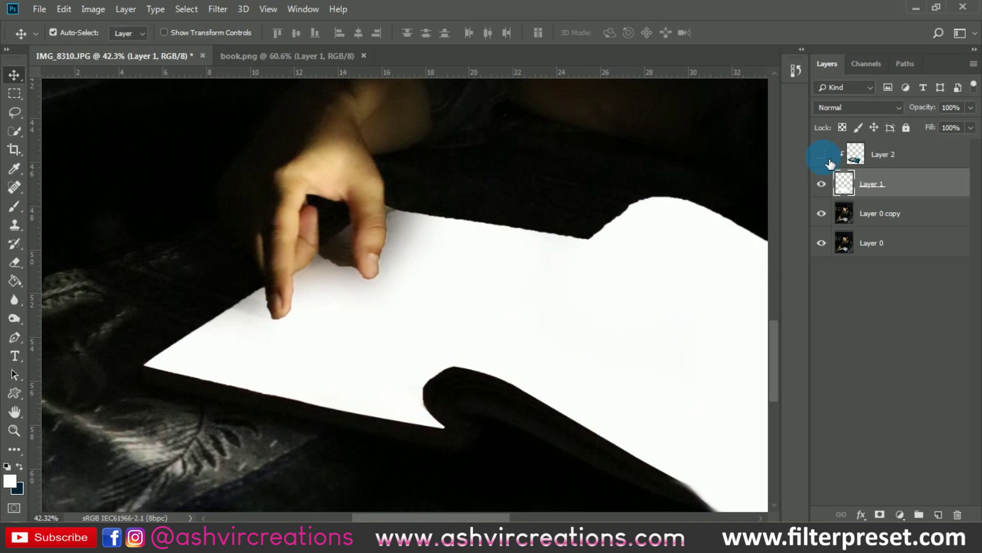
pyautogui.click(822, 184)
pyautogui.click(822, 184)
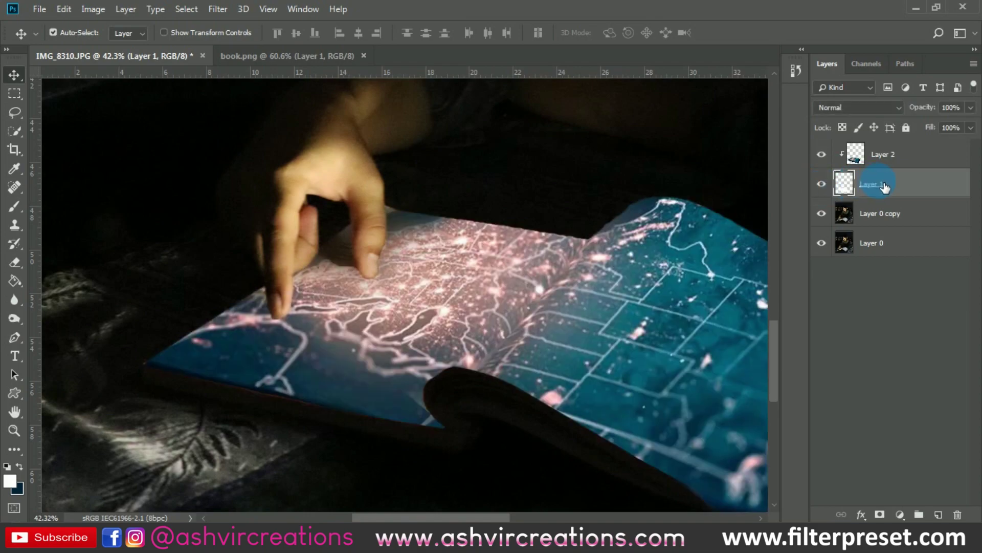
# - Set the brush opacity to 37% and try painting softly around the fingertip on Layer 1
pyautogui.click(15, 205)
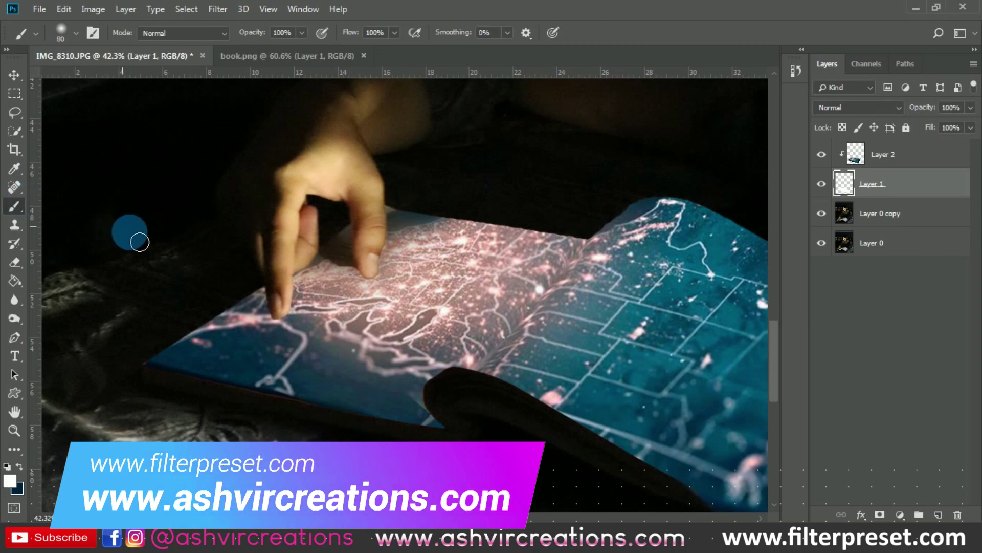
pyautogui.scroll(2, 312, 274)
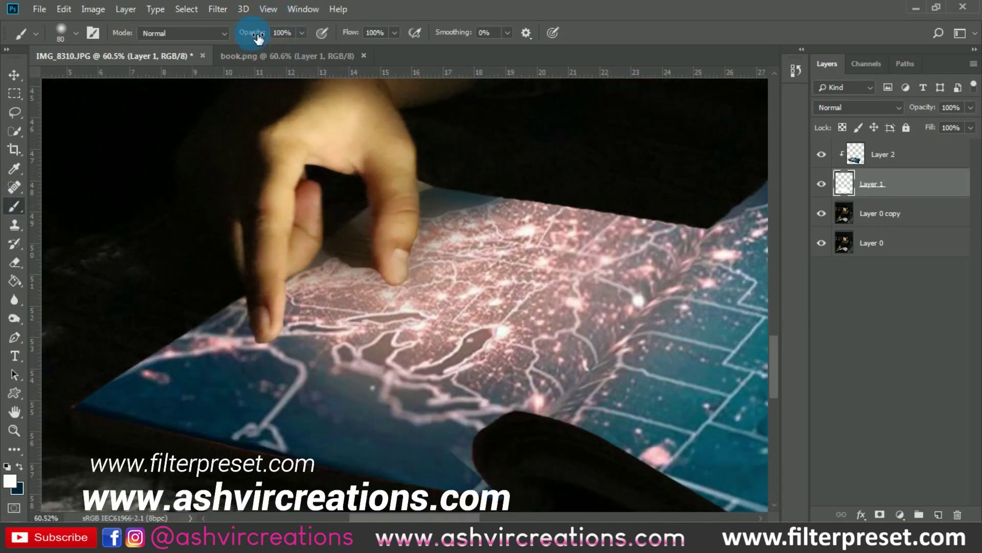
pyautogui.moveTo(259, 37); pyautogui.dragTo(212, 41)
pyautogui.press(']')
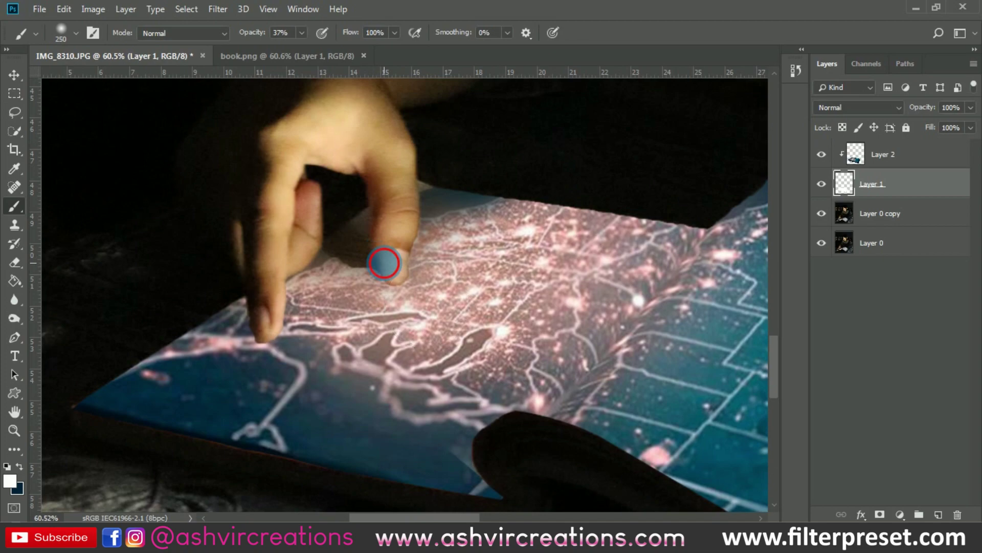
pyautogui.click(384, 263)
pyautogui.press('[')
pyautogui.scroll(3, 384, 255)
pyautogui.hotkey('ctrl', 'z')
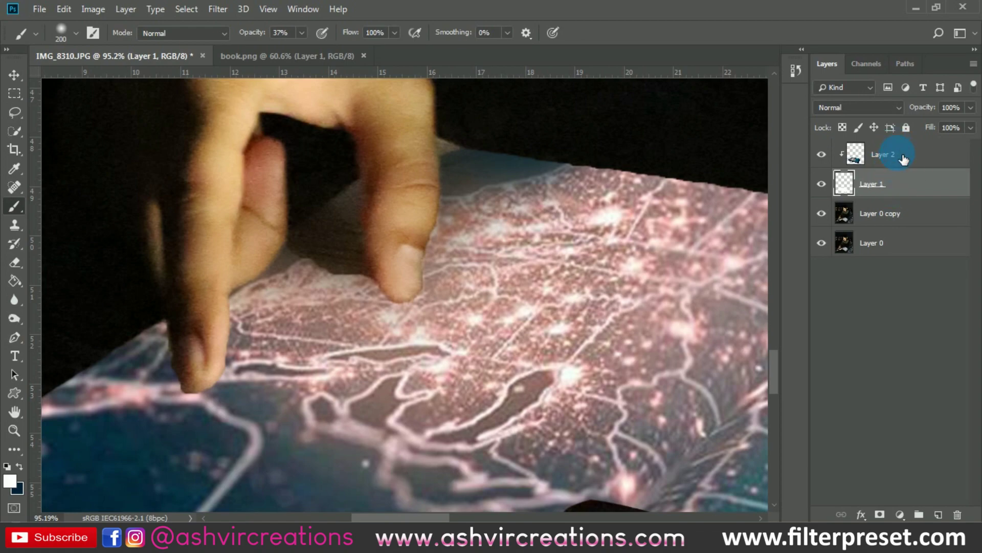
# - Merge Layer 1 and the clipped Layer 2 into a single layer
pyautogui.keyDown('shift'); pyautogui.click(904, 159); pyautogui.keyUp('shift')
pyautogui.rightClick(901, 158)
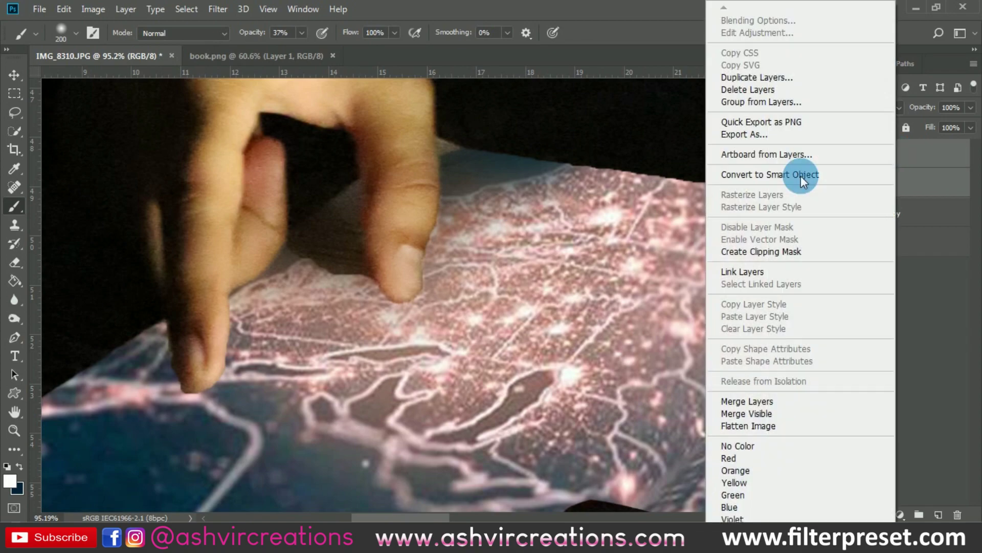
pyautogui.click(735, 401)
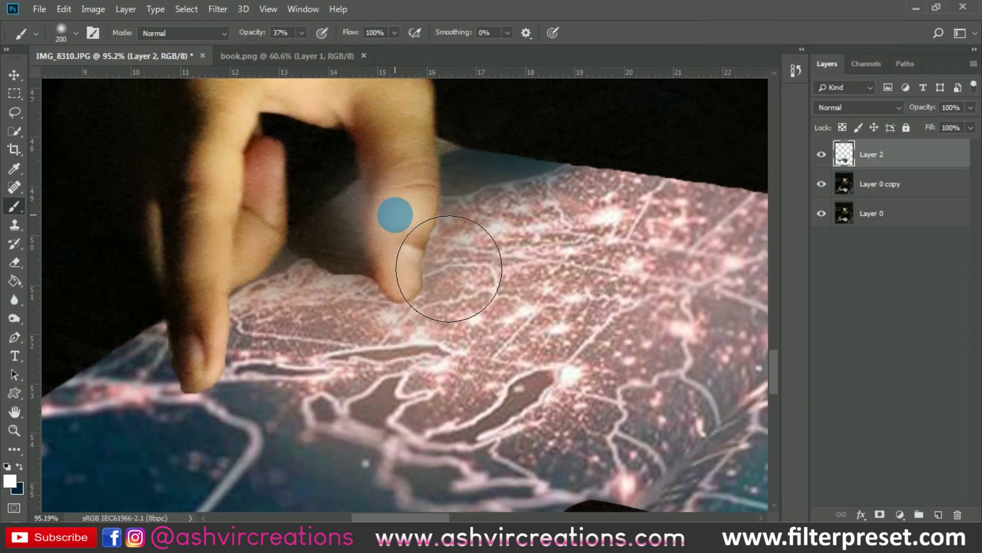
# - Erase the artwork's edge beside the index finger with a 60 px eraser, and enlarge the eraser to 175 px at 47% opacity
pyautogui.hotkey('ctrl', 'z')
pyautogui.press('e')
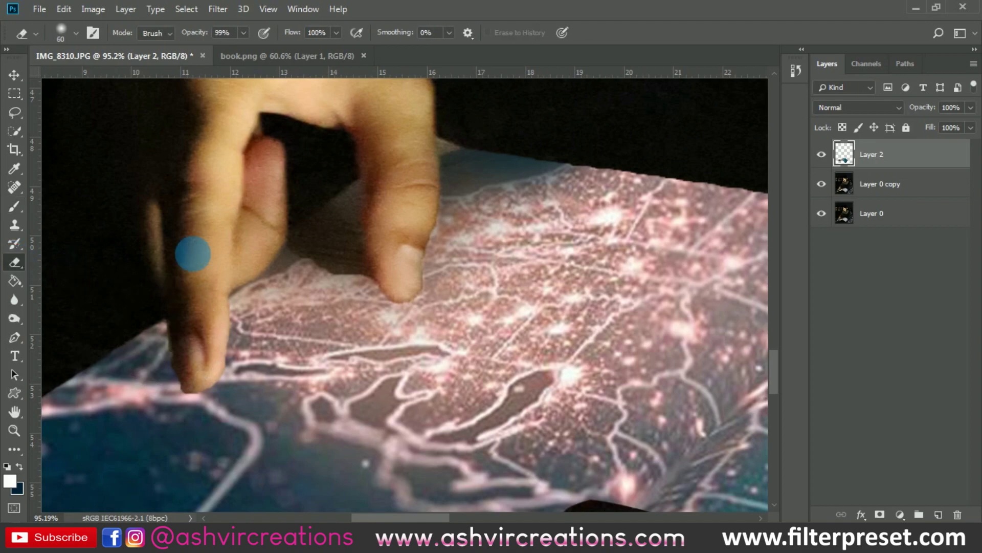
pyautogui.moveTo(447, 217); pyautogui.dragTo(434, 245)
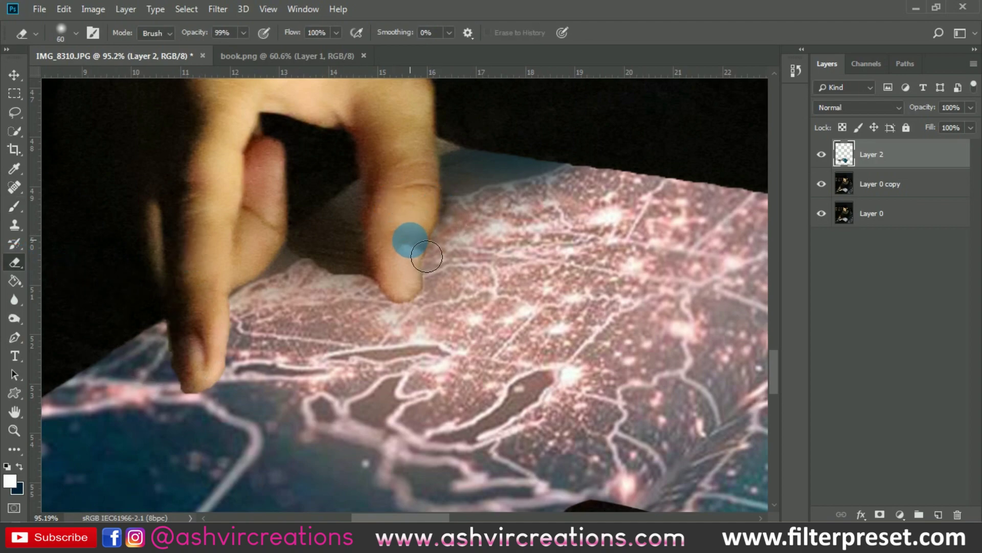
pyautogui.press(']')
pyautogui.press(']')
pyautogui.press(']')
pyautogui.press(']')
pyautogui.press(']')
pyautogui.press(']')
pyautogui.press(']')
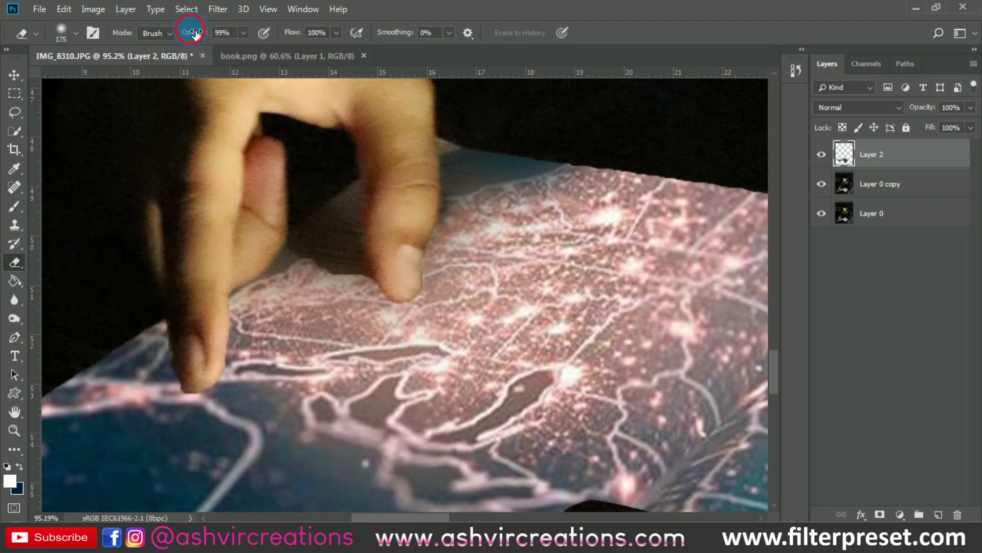
# - Add a mask to Layer 2 and paint it black around the index fingertip with a 175 px brush at 37% opacity
pyautogui.click(880, 513)
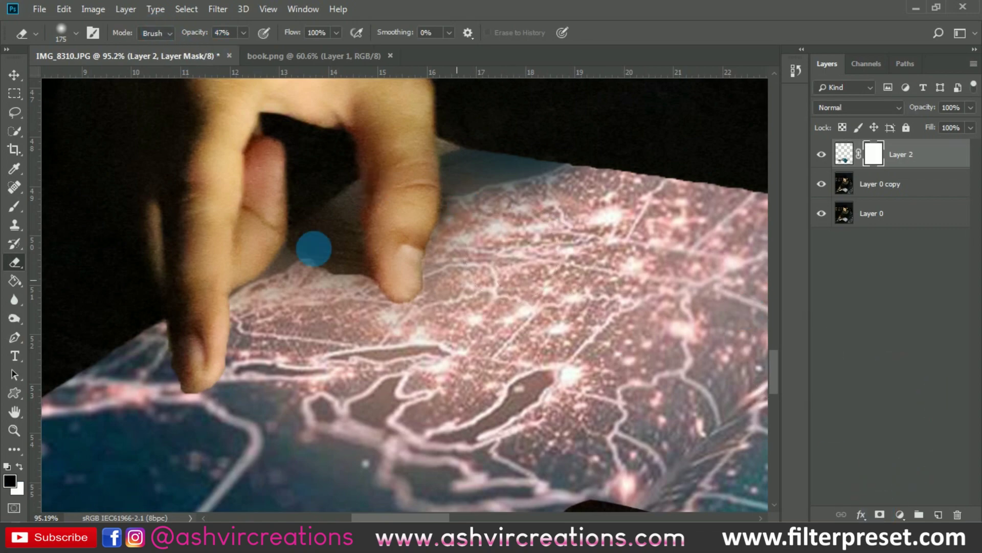
pyautogui.click(14, 207)
pyautogui.moveTo(310, 246); pyautogui.dragTo(309, 216)
pyautogui.press(']')
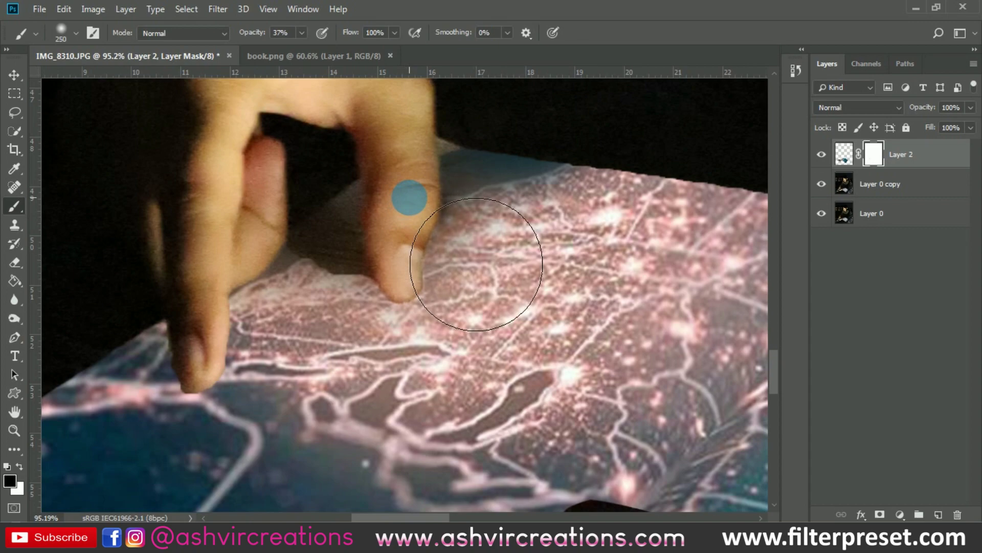
pyautogui.press('[')
pyautogui.press('[')
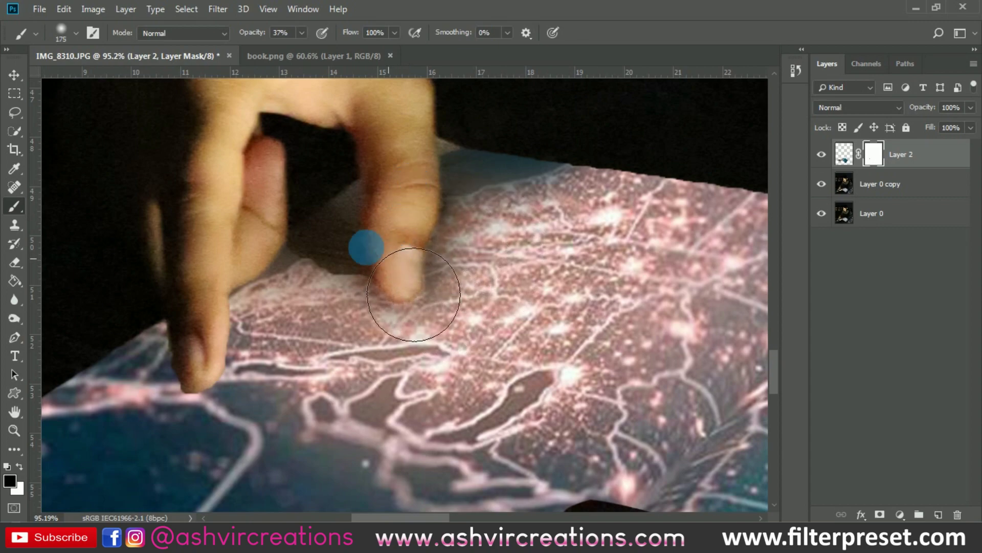
pyautogui.moveTo(377, 267); pyautogui.dragTo(379, 266)
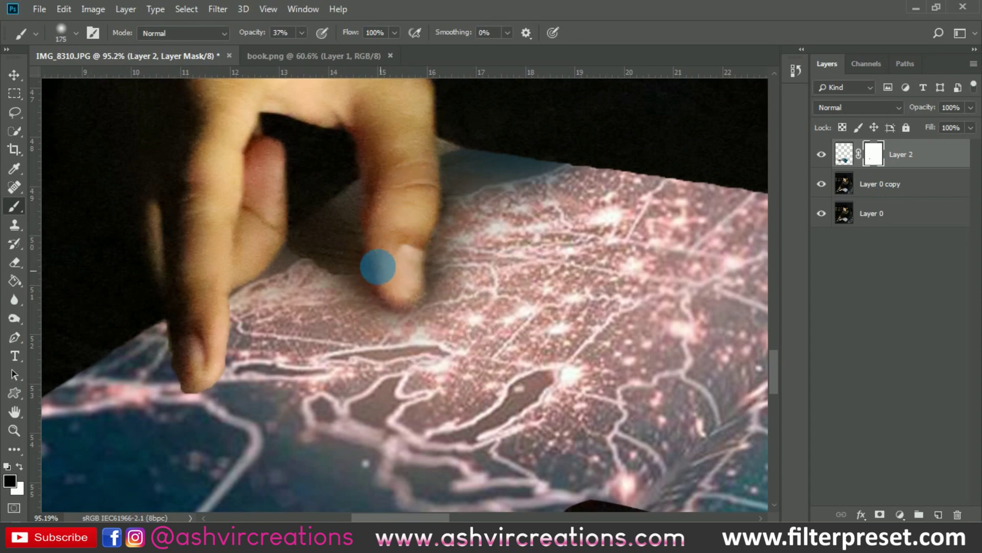
# - Paint the Layer 2 mask between the fingers and around the thumb tip with a 250 px brush to blend in the shadows
pyautogui.press(']')
pyautogui.press(']')
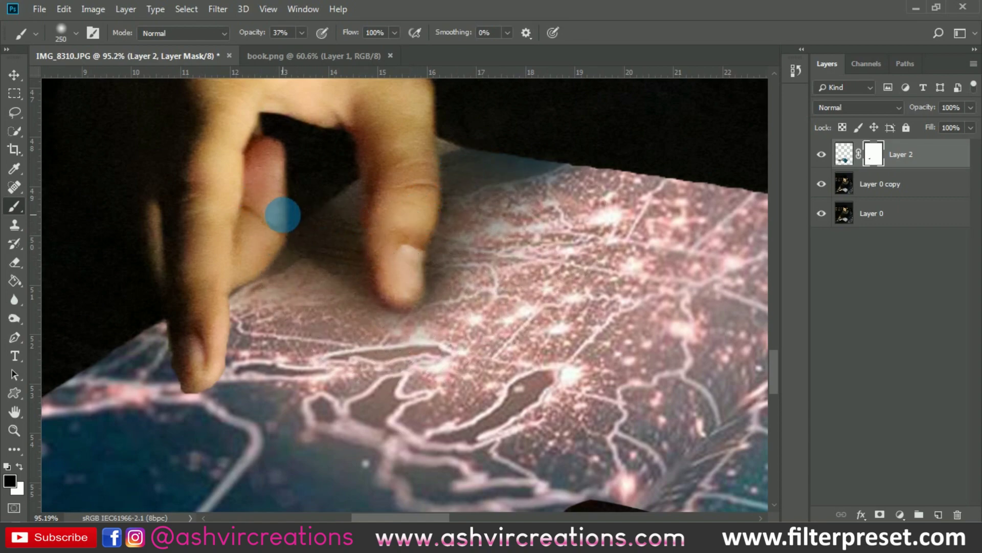
pyautogui.moveTo(219, 265); pyautogui.dragTo(205, 342)
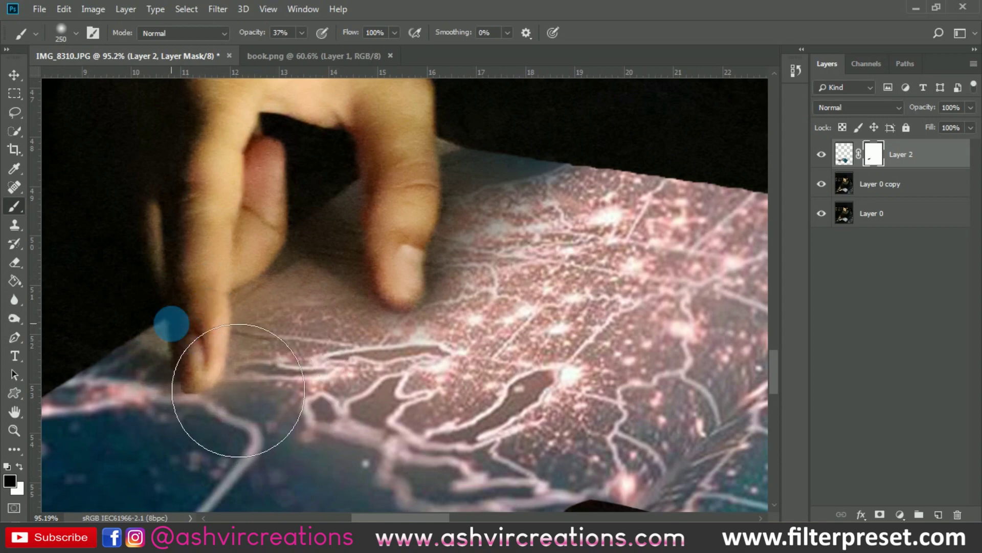
pyautogui.scroll(-6, 268, 281)
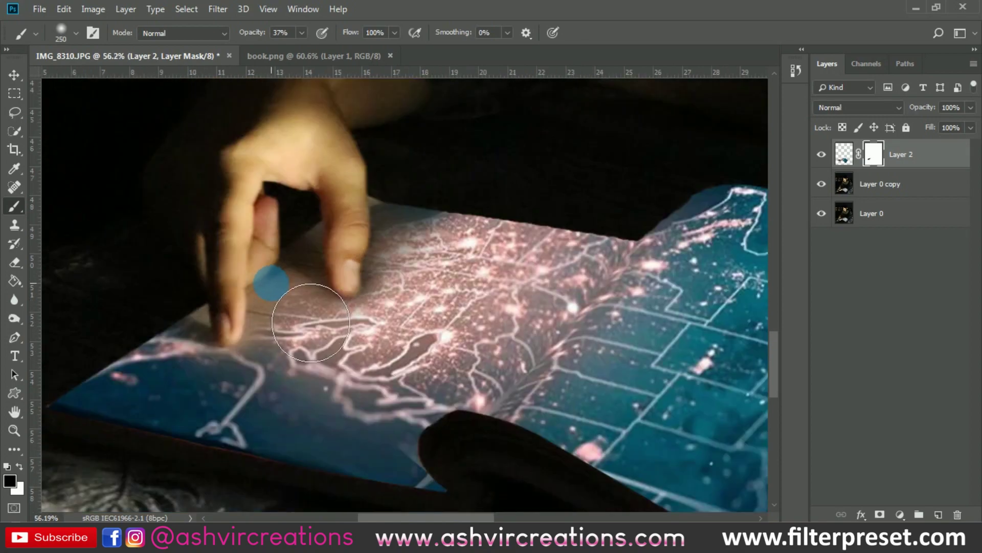
pyautogui.scroll(3, 275, 282)
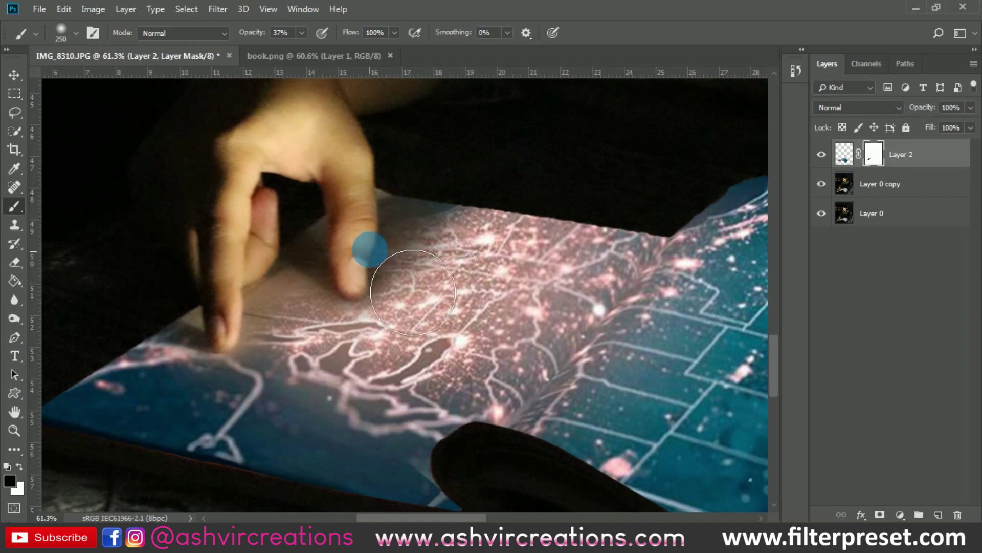
pyautogui.scroll(-2, 415, 215)
pyautogui.scroll(3, 274, 237)
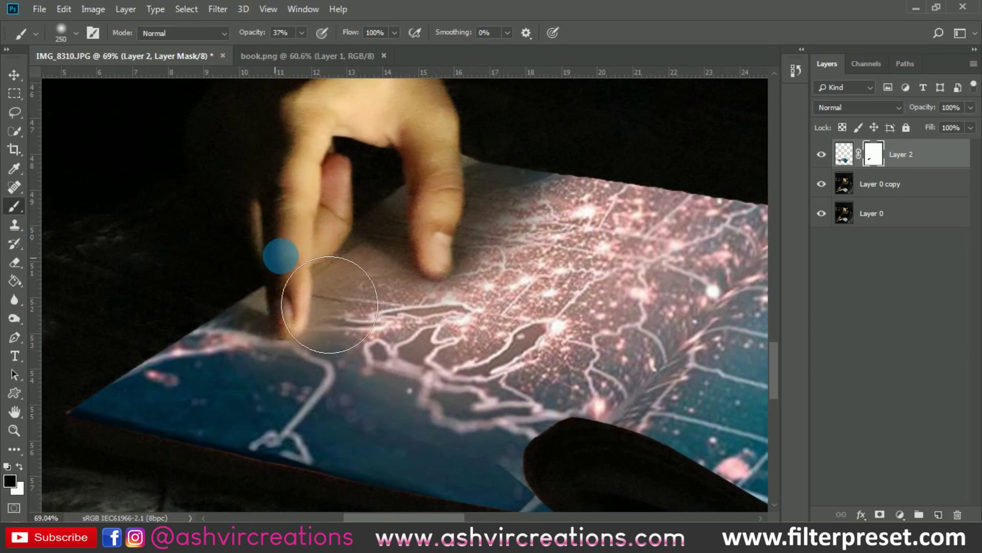
pyautogui.scroll(2, 279, 254)
# - Toggle Layer 2's visibility to compare the masked artwork with the original book, and inspect the page's upper edge
pyautogui.click(822, 155)
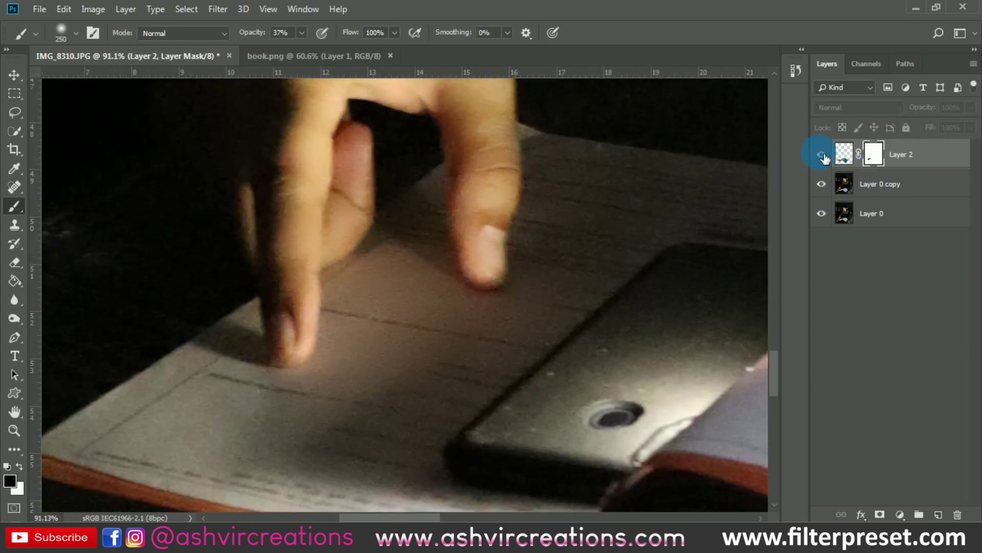
pyautogui.click(822, 155)
pyautogui.click(821, 154)
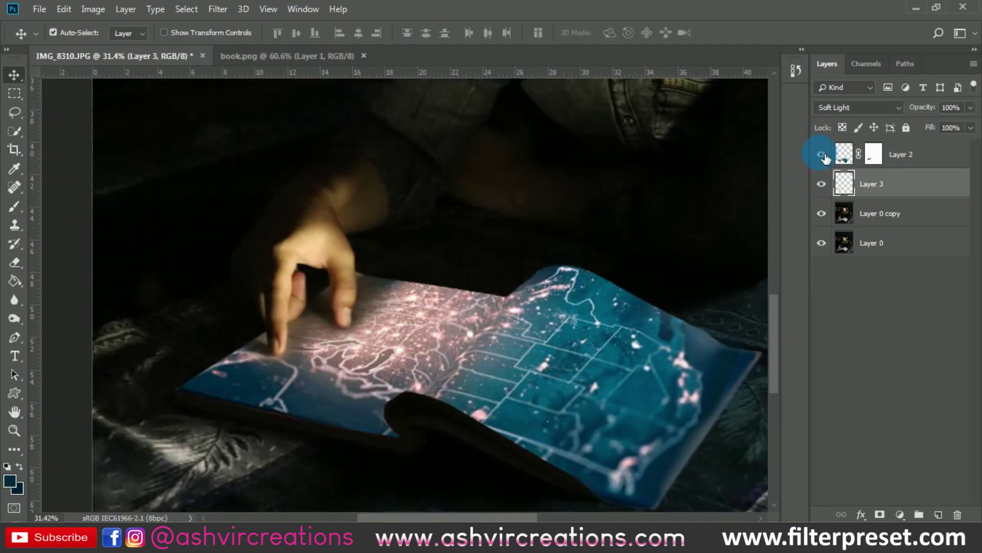
pyautogui.click(824, 156)
pyautogui.click(824, 156)
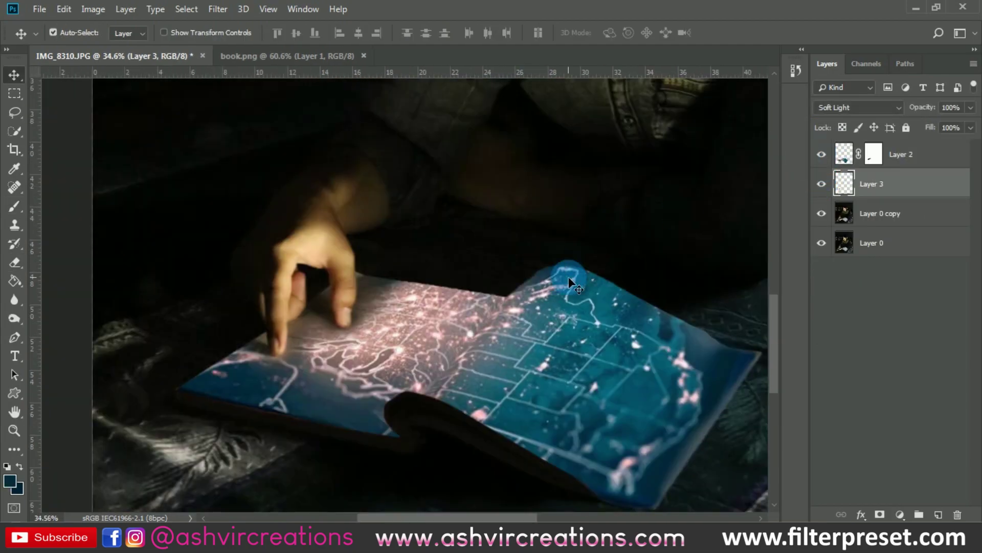
pyautogui.scroll(3, 569, 277)
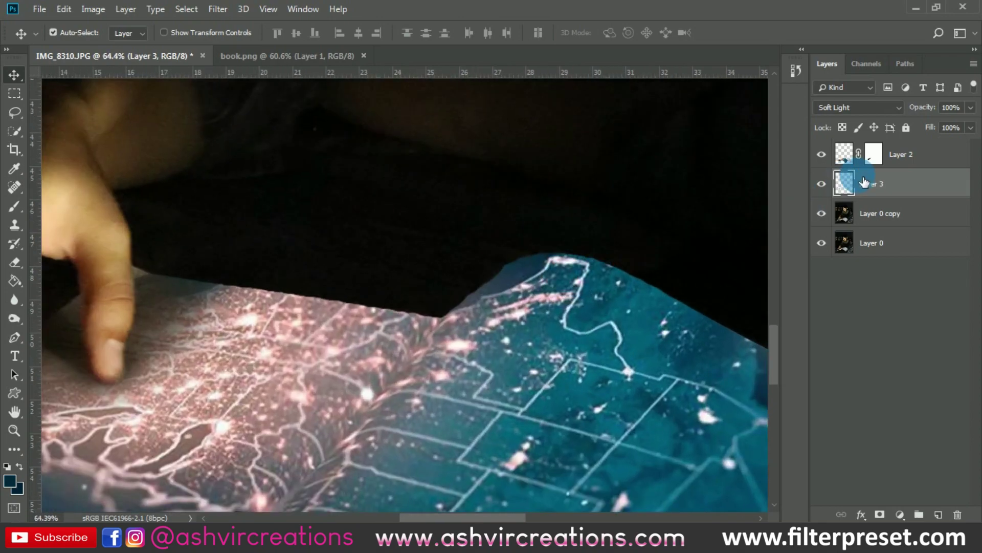
# - Open gdh.jpg and place its bedroom image into the IMG_8310.JPG composite directly above Layer 4
pyautogui.click(851, 164)
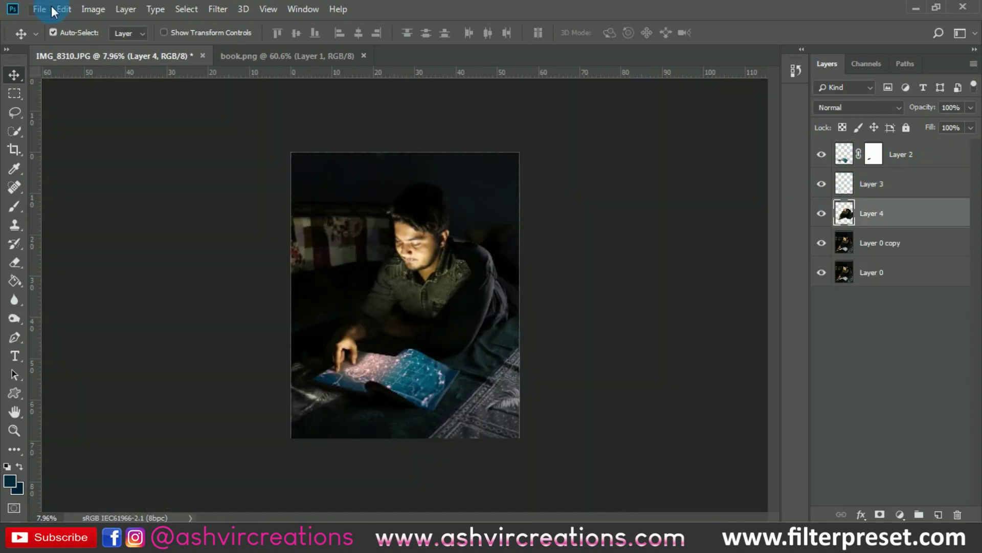
pyautogui.click(40, 9)
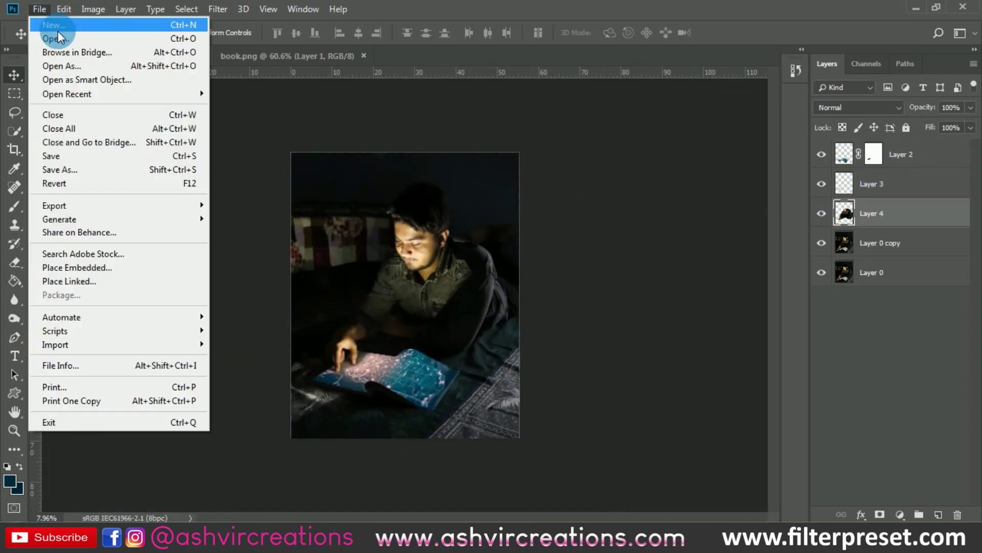
pyautogui.click(56, 37)
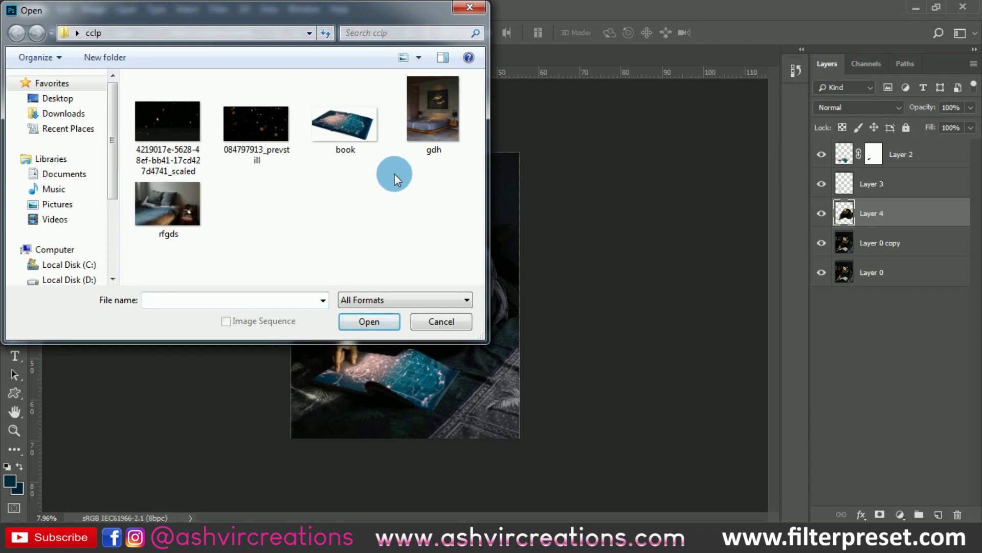
pyautogui.doubleClick(420, 120)
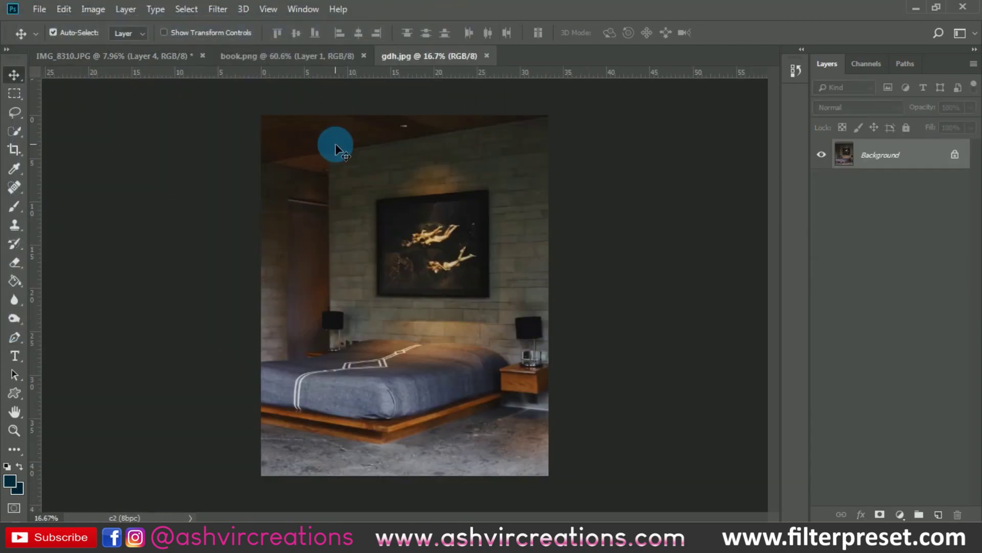
pyautogui.moveTo(294, 165); pyautogui.dragTo(429, 315)
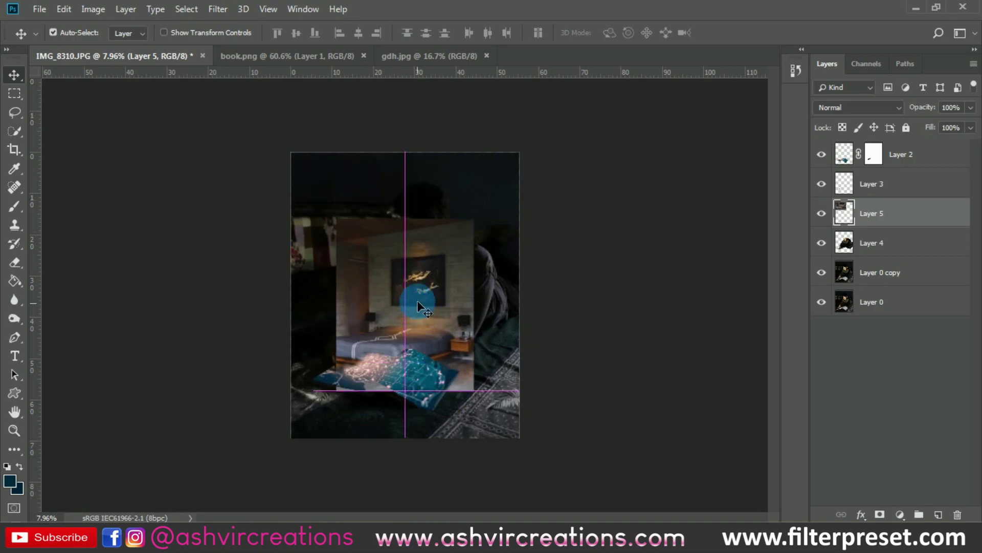
# - Apply a Box Blur with a 33-pixel radius to the bedroom image on Layer 5
pyautogui.click(217, 9)
pyautogui.moveTo(263, 172)
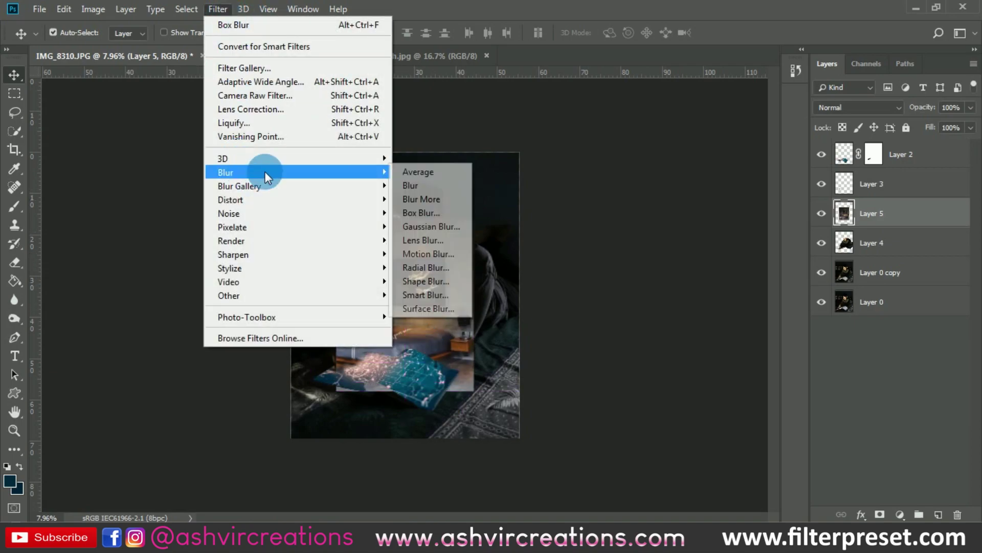
pyautogui.click(414, 212)
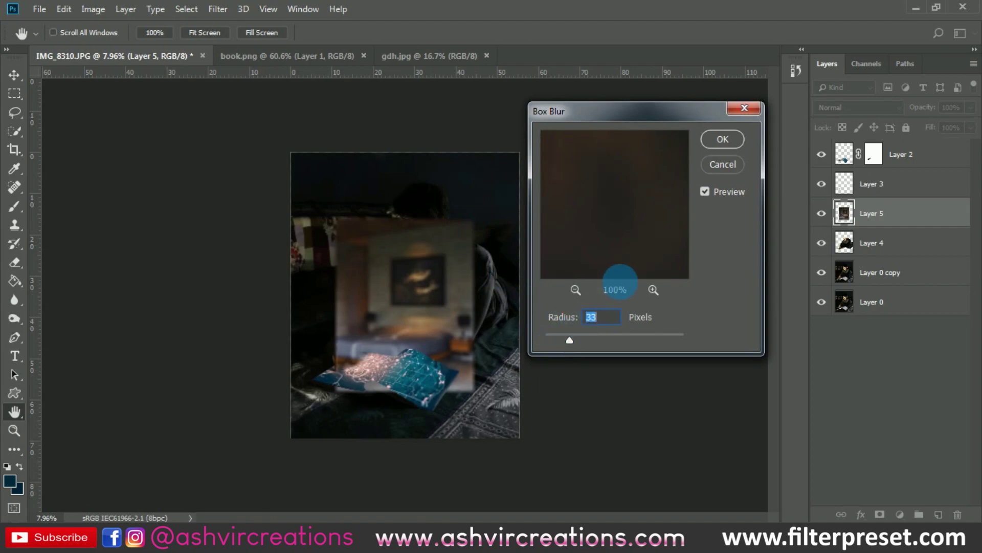
pyautogui.click(723, 139)
pyautogui.press('v')
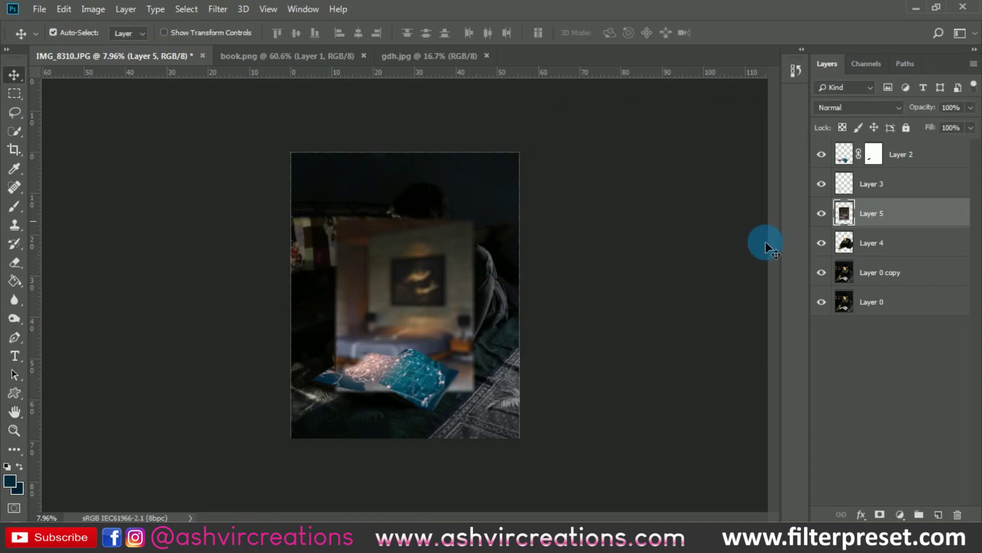
# - Scale the blurred bedroom layer to about 162% and position it over the upper part of the canvas
pyautogui.click(65, 10)
pyautogui.click(180, 306)
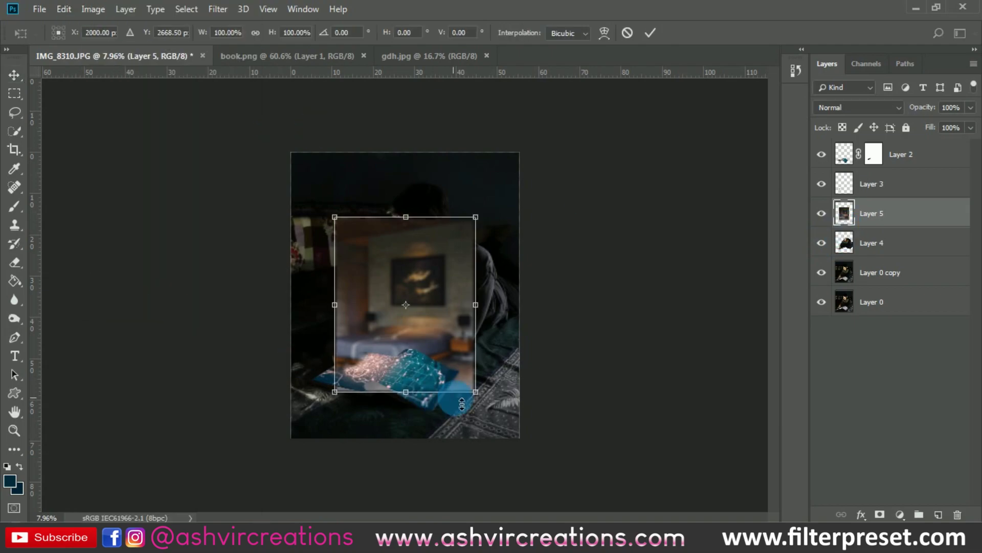
pyautogui.moveTo(482, 402); pyautogui.dragTo(549, 484)
pyautogui.moveTo(464, 313); pyautogui.dragTo(467, 272)
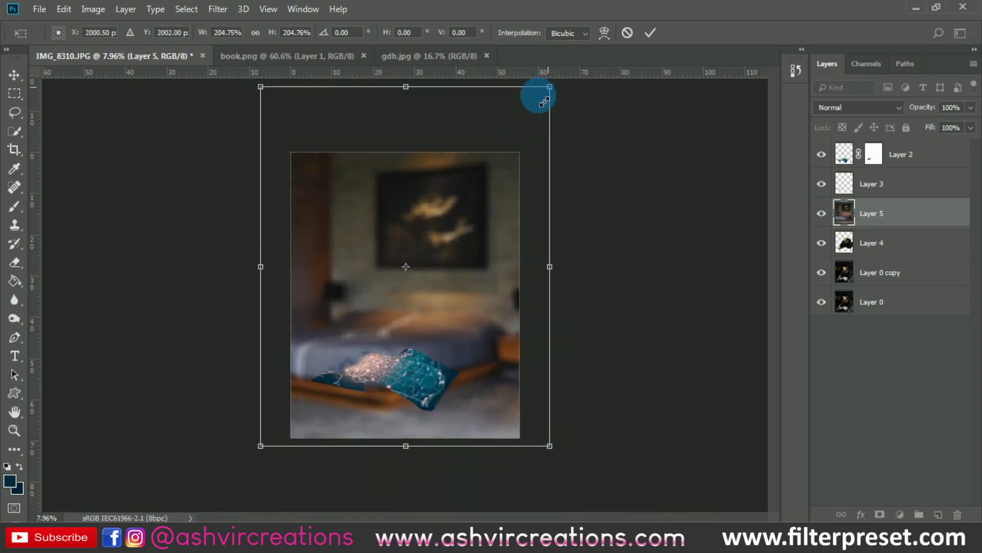
pyautogui.moveTo(539, 91); pyautogui.dragTo(515, 127)
pyautogui.moveTo(463, 278); pyautogui.dragTo(464, 202)
pyautogui.press('Return')
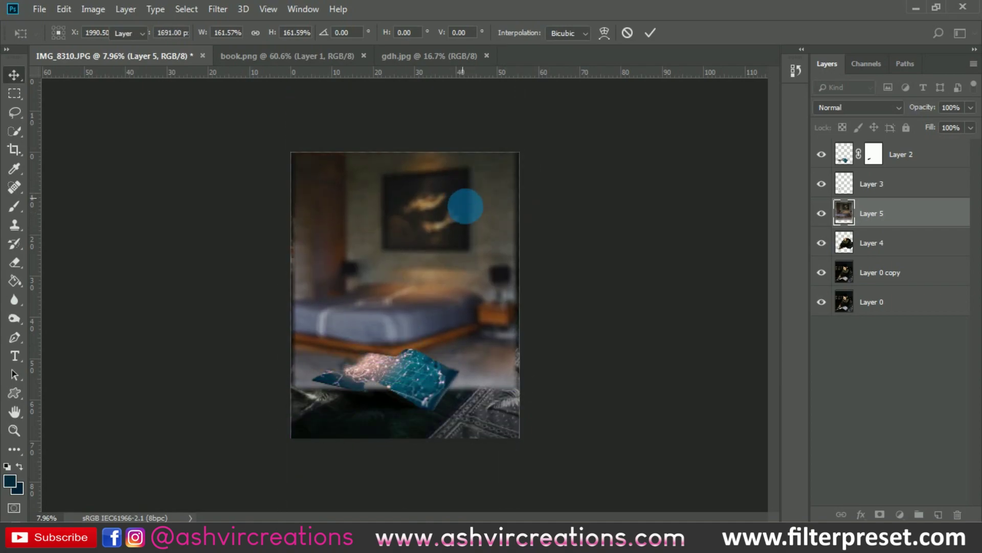
# - Enlarge the bedroom layer by another 112% so it covers the full canvas width behind the book
pyautogui.scroll(1, 465, 206)
pyautogui.hotkey('ctrl', 't')
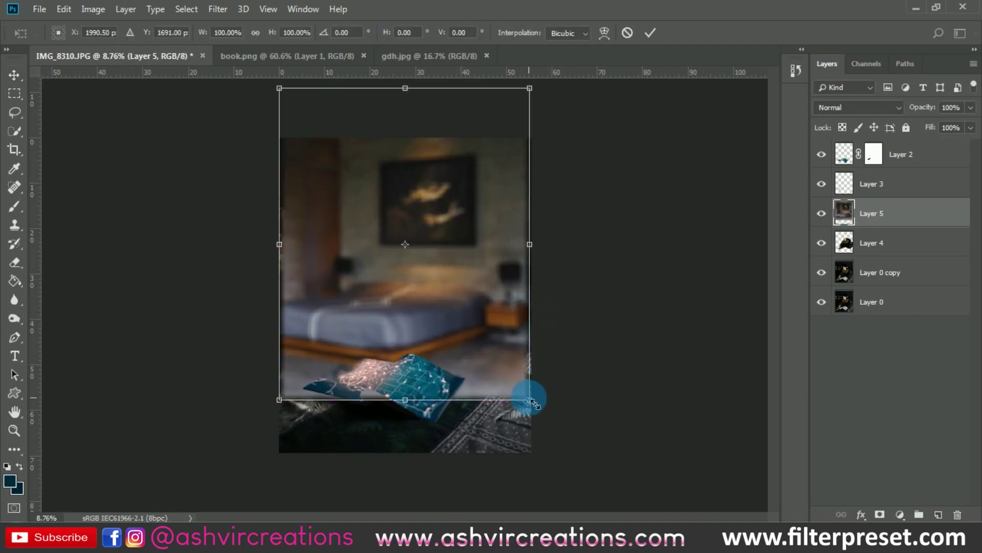
pyautogui.moveTo(532, 403); pyautogui.dragTo(548, 408)
pyautogui.doubleClick(493, 243)
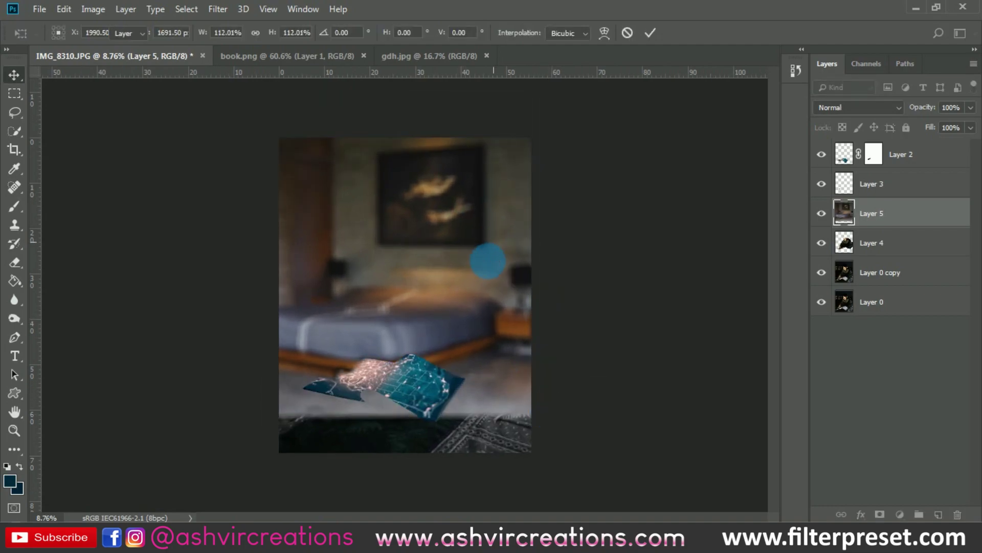
pyautogui.moveTo(487, 252); pyautogui.dragTo(489, 263)
pyautogui.click(748, 245)
# - Add a black mask to Layer 5 and paint it white over the patterned wall with a 1700 px brush at 37% opacity
pyautogui.click(880, 514)
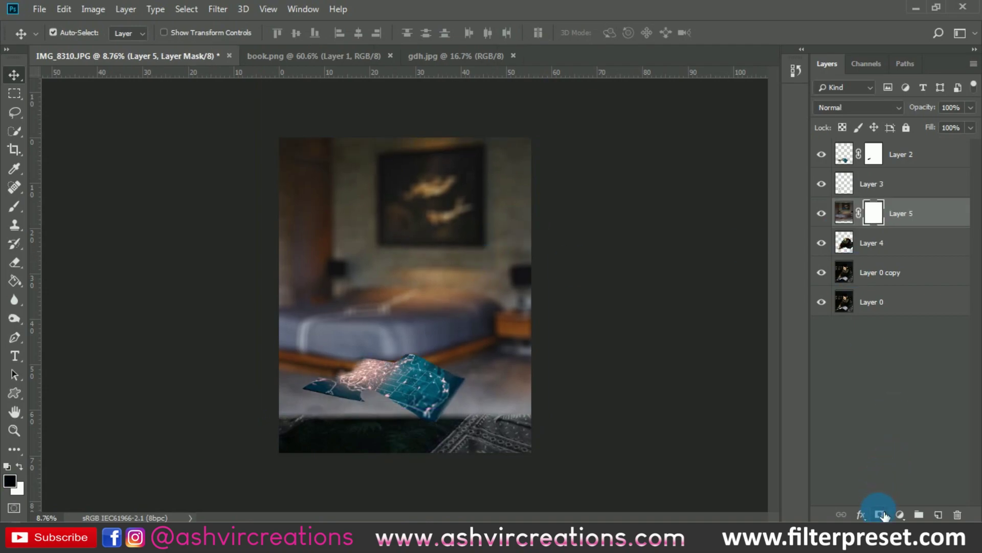
pyautogui.hotkey('ctrl', 'i')
pyautogui.scroll(4, 422, 223)
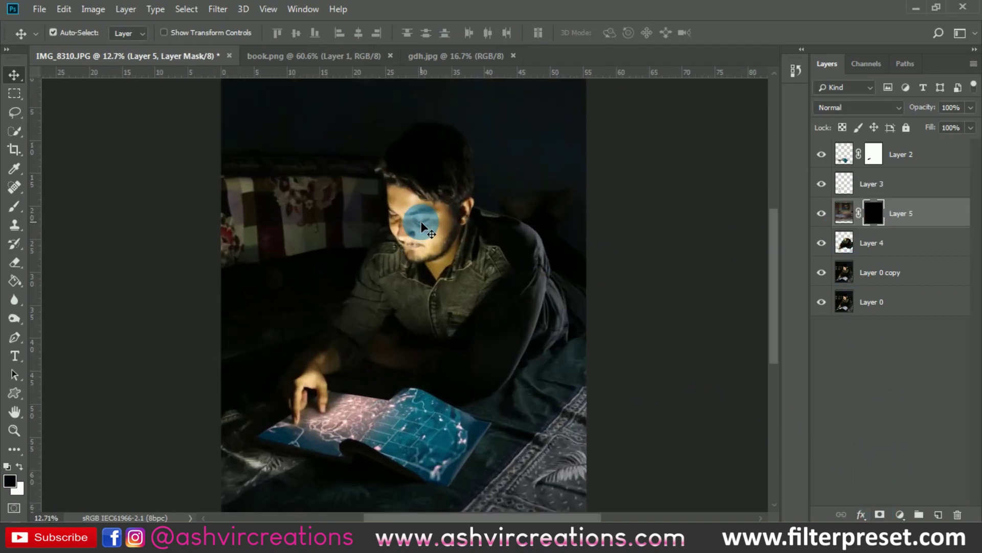
pyautogui.press('b')
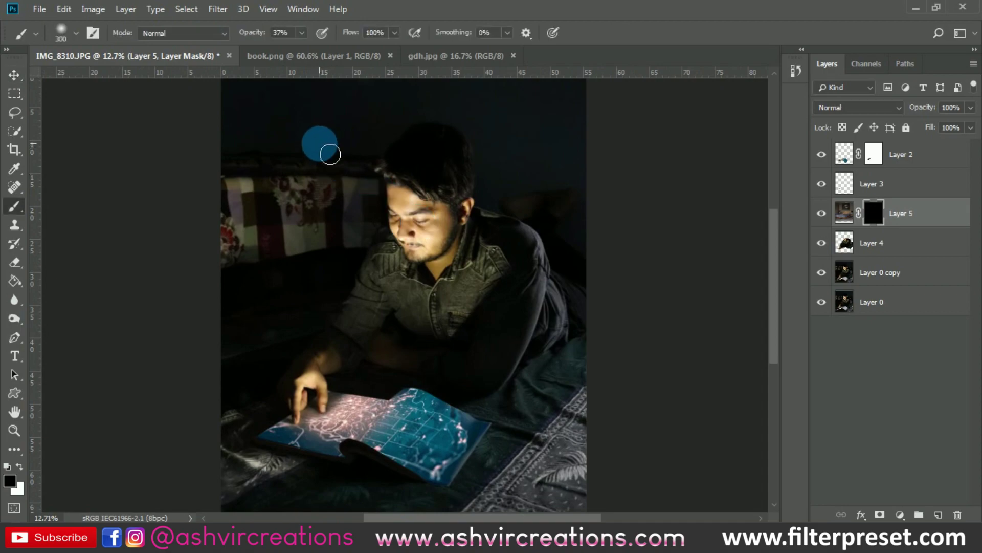
pyautogui.press(']')
pyautogui.press(']')
pyautogui.press(']')
pyautogui.press(']')
pyautogui.press(']')
pyautogui.press(']')
pyautogui.press(']')
pyautogui.press(']')
pyautogui.press(']')
pyautogui.press(']')
pyautogui.press(']')
pyautogui.press(']')
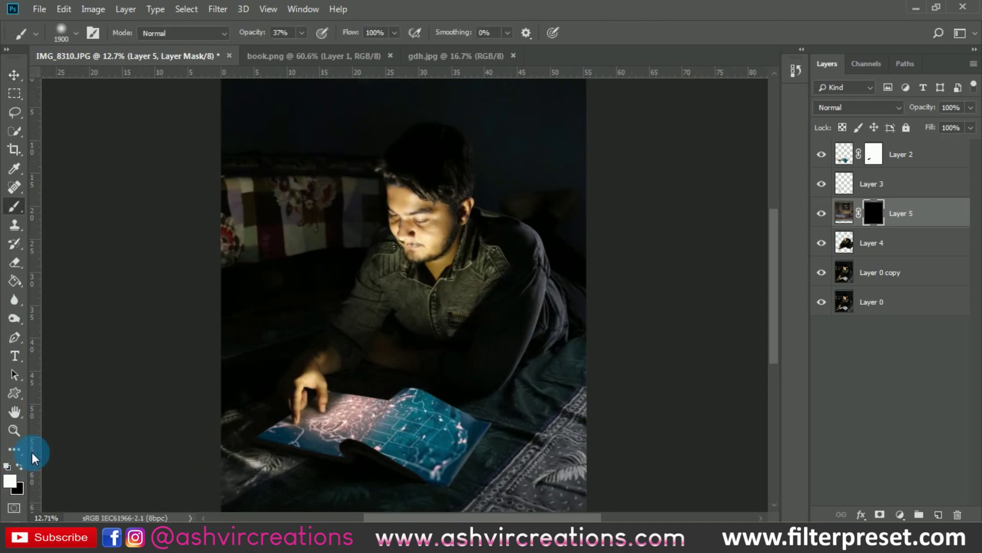
pyautogui.press('[')
pyautogui.press('[')
pyautogui.moveTo(307, 264)
pyautogui.mouseDown()
pyautogui.moveTo(323, 241)
pyautogui.moveTo(312, 291)
pyautogui.moveTo(324, 127)
pyautogui.mouseUp()
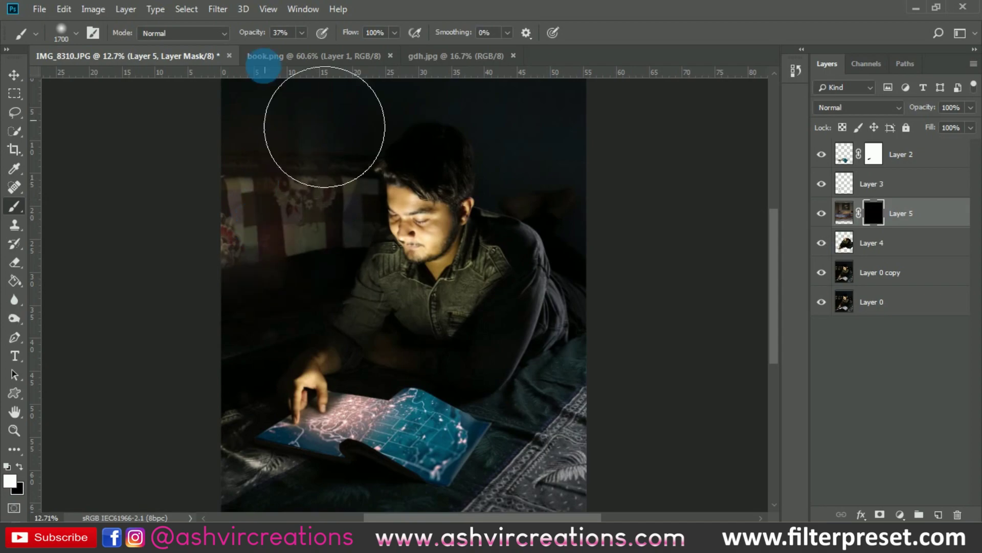
# - Paint the Layer 5 mask white around the man at 100% brush opacity to reveal the blurred bedroom background
pyautogui.moveTo(349, 188); pyautogui.dragTo(335, 290)
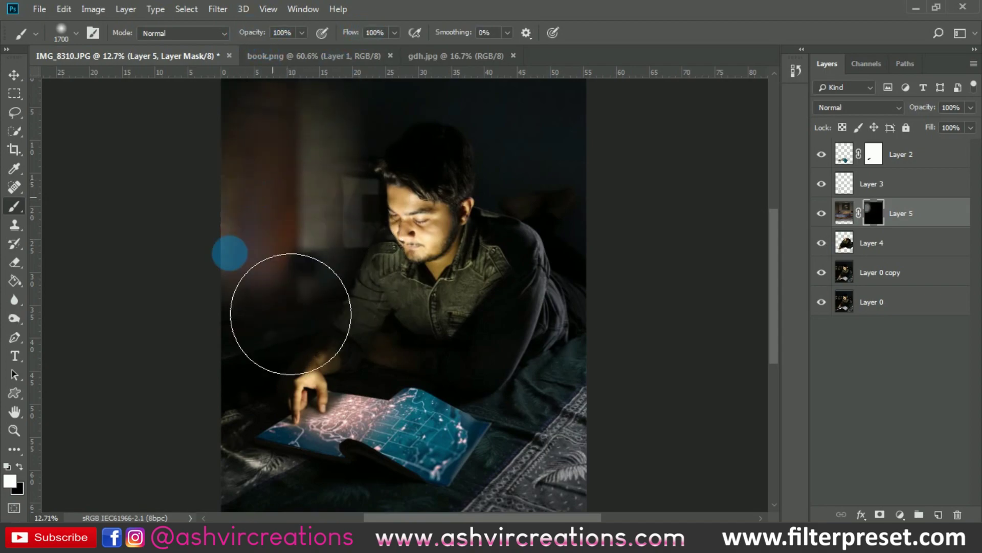
pyautogui.moveTo(280, 385); pyautogui.dragTo(369, 257)
pyautogui.moveTo(310, 212); pyautogui.dragTo(327, 342)
pyautogui.moveTo(351, 215)
pyautogui.mouseDown()
pyautogui.moveTo(305, 212)
pyautogui.moveTo(276, 232)
pyautogui.mouseUp()
pyautogui.moveTo(338, 292)
pyautogui.mouseDown()
pyautogui.moveTo(445, 274)
pyautogui.moveTo(420, 296)
pyautogui.moveTo(456, 272)
pyautogui.moveTo(600, 257)
pyautogui.moveTo(640, 266)
pyautogui.moveTo(642, 338)
pyautogui.moveTo(627, 282)
pyautogui.moveTo(560, 241)
pyautogui.moveTo(658, 317)
pyautogui.moveTo(635, 351)
pyautogui.moveTo(667, 382)
pyautogui.mouseUp()
pyautogui.moveTo(612, 333); pyautogui.dragTo(637, 376)
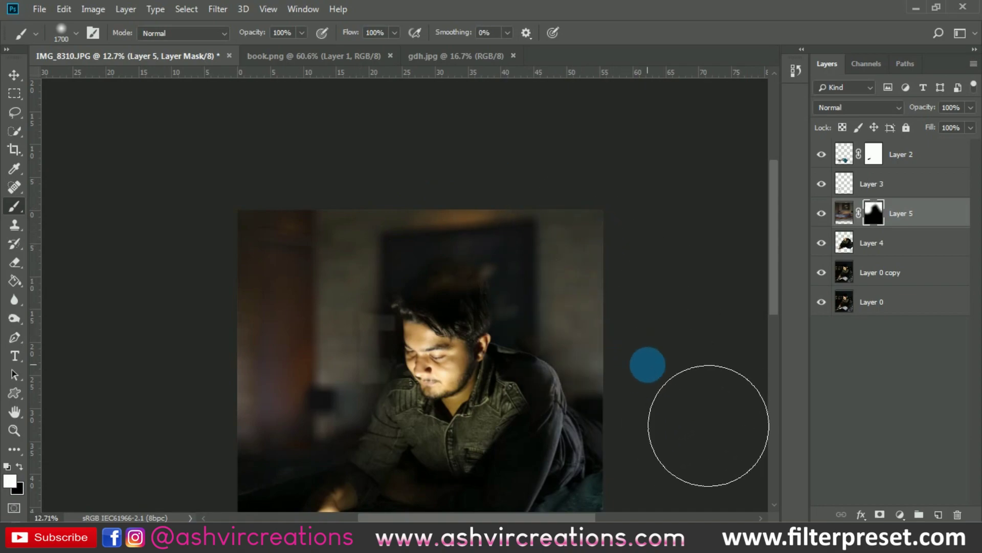
# - Load Layer 4's outline as a selection and invert it to isolate the background around the man
pyautogui.hotkey('ctrl', '0')
pyautogui.click(851, 249)
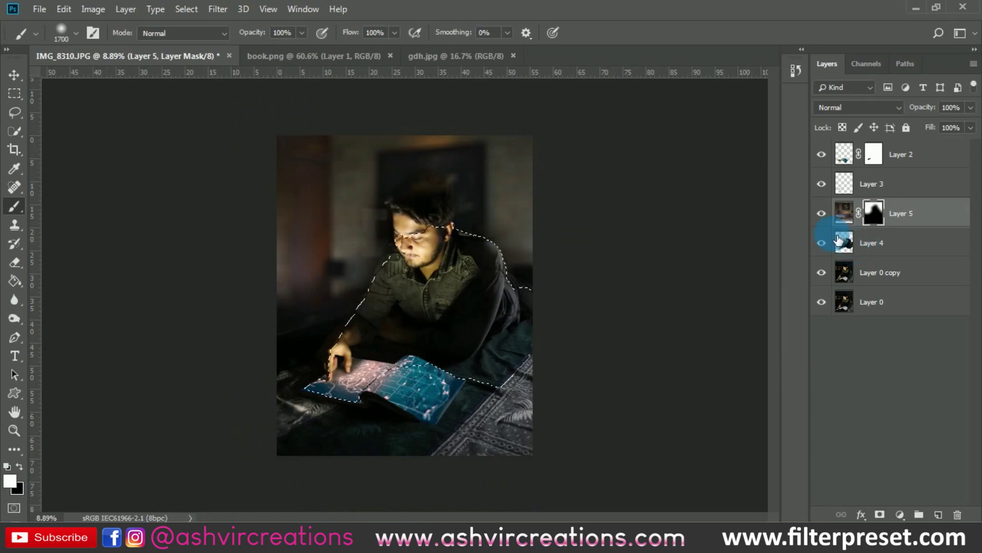
pyautogui.scroll(3, 523, 198)
pyautogui.moveTo(523, 223); pyautogui.dragTo(559, 261)
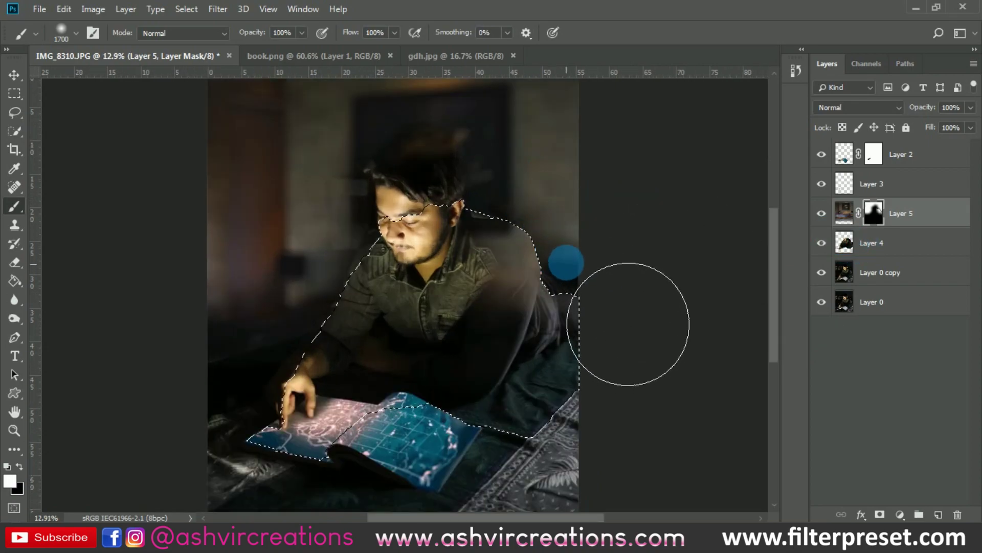
pyautogui.press('m')
pyautogui.rightClick(464, 239)
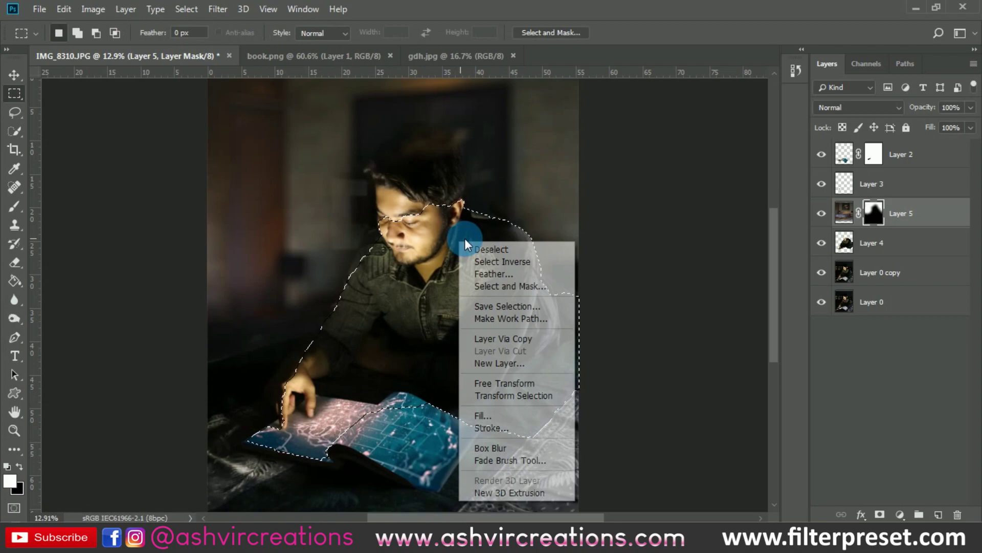
pyautogui.click(477, 260)
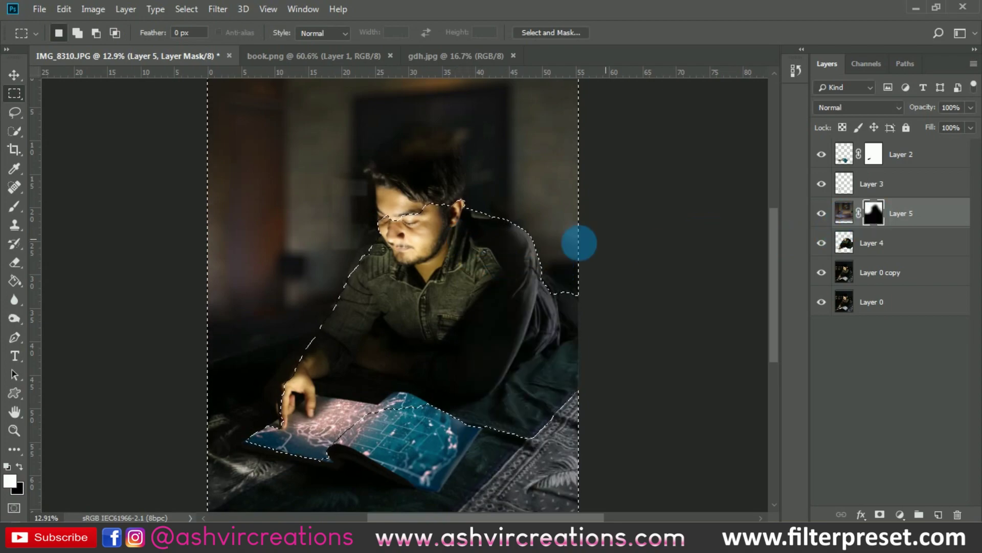
# - Paint the Layer 5 mask white around the man's shoulders with a 1700 px brush at 100% opacity, and clear the selection
pyautogui.press('b')
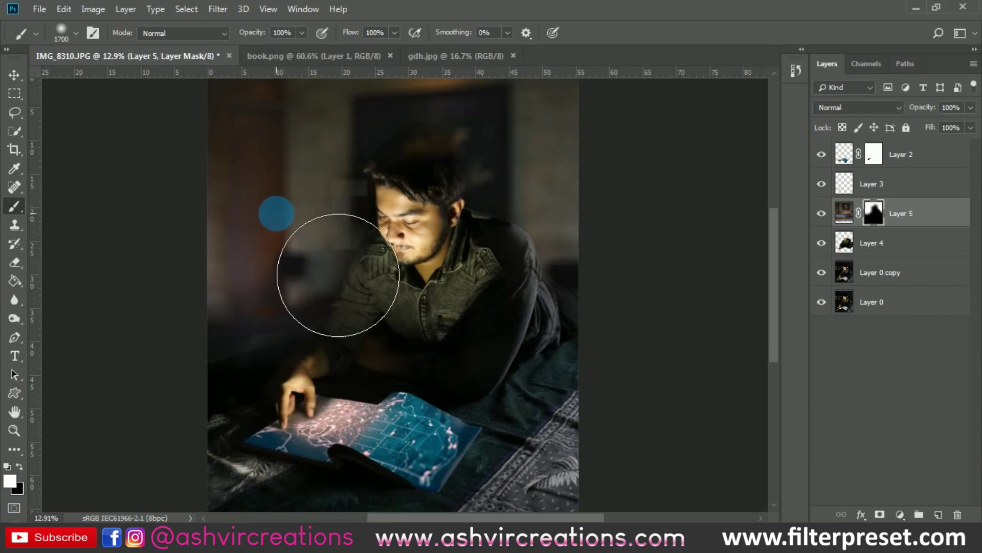
pyautogui.scroll(-3, 277, 214)
pyautogui.scroll(6, 416, 190)
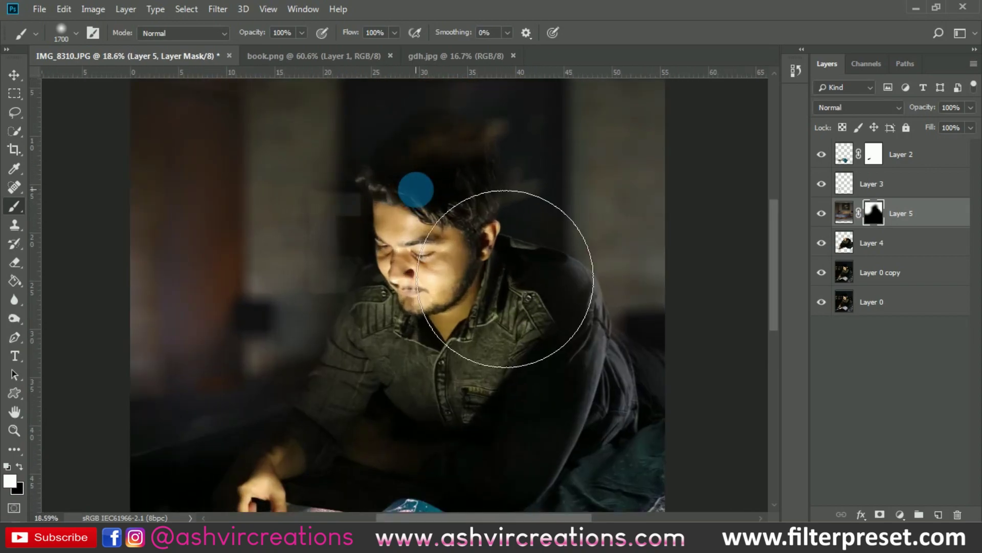
pyautogui.scroll(-3, 415, 189)
pyautogui.click(852, 221)
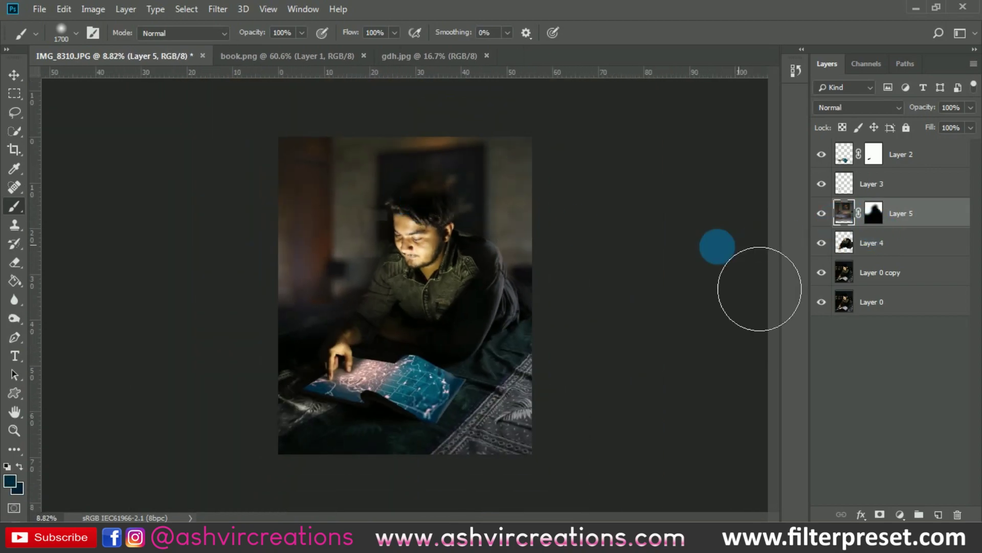
pyautogui.hotkey('ctrl', 't')
pyautogui.scroll(-3, 489, 258)
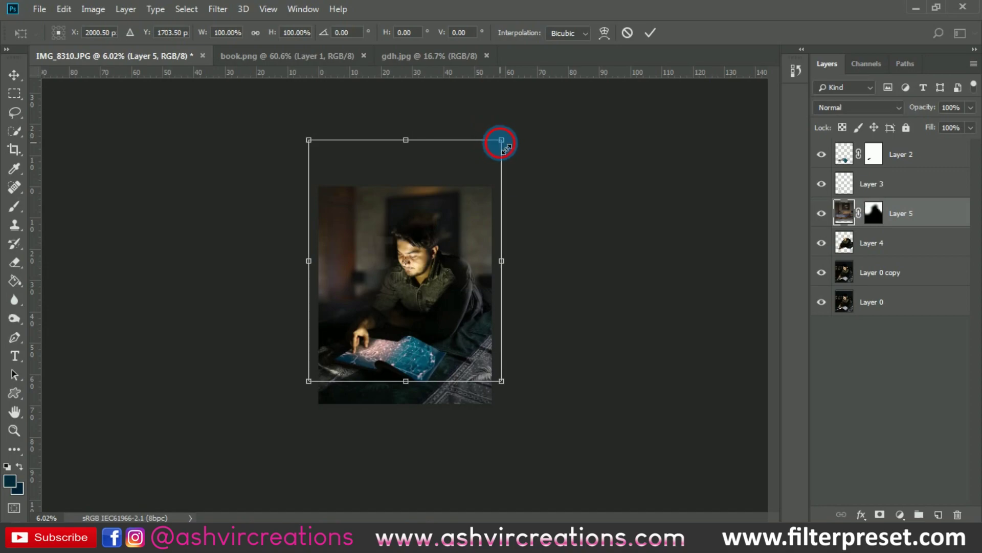
pyautogui.moveTo(501, 143); pyautogui.dragTo(494, 153)
pyautogui.moveTo(444, 211); pyautogui.dragTo(449, 184)
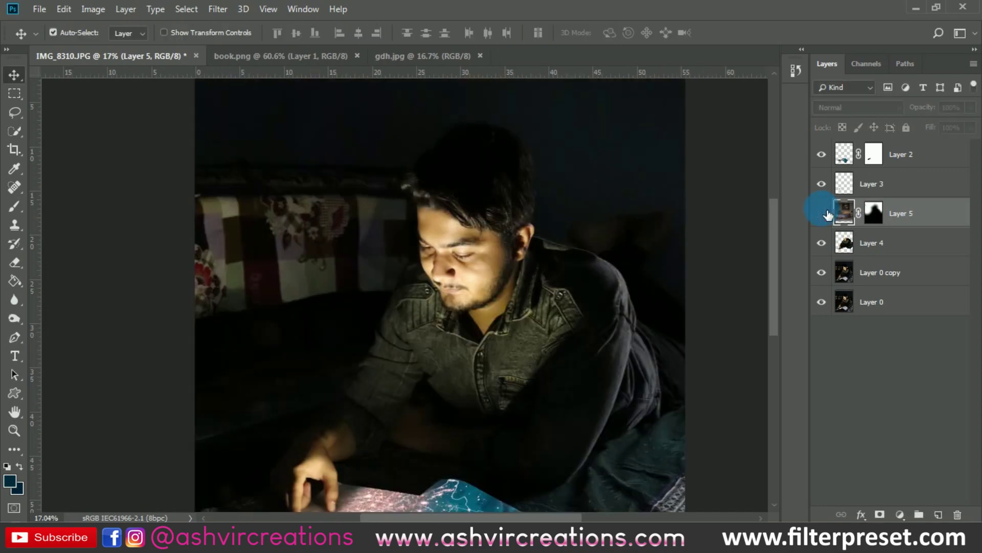
# - Show Layer 5, target its mask, and set up a 600 px brush at 100% opacity
pyautogui.click(822, 214)
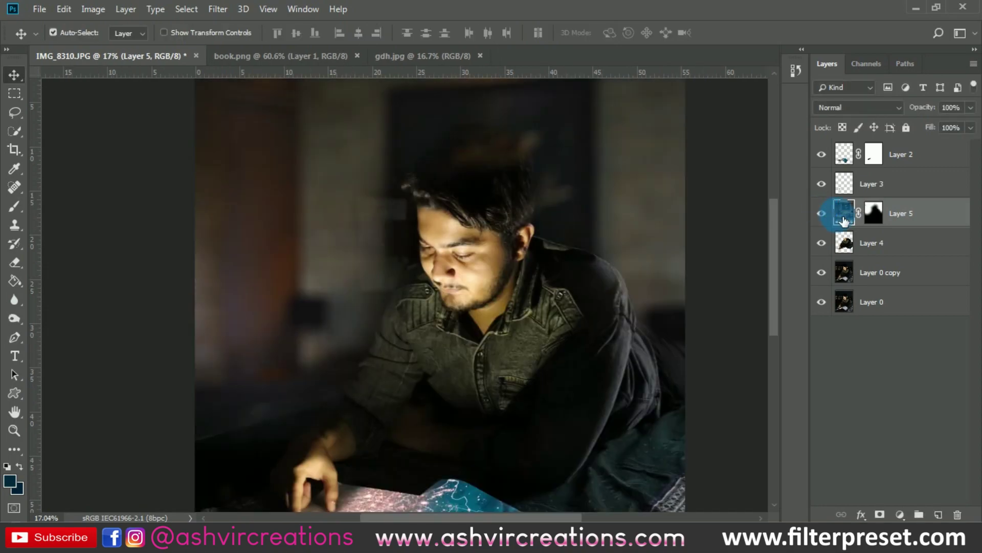
pyautogui.click(875, 216)
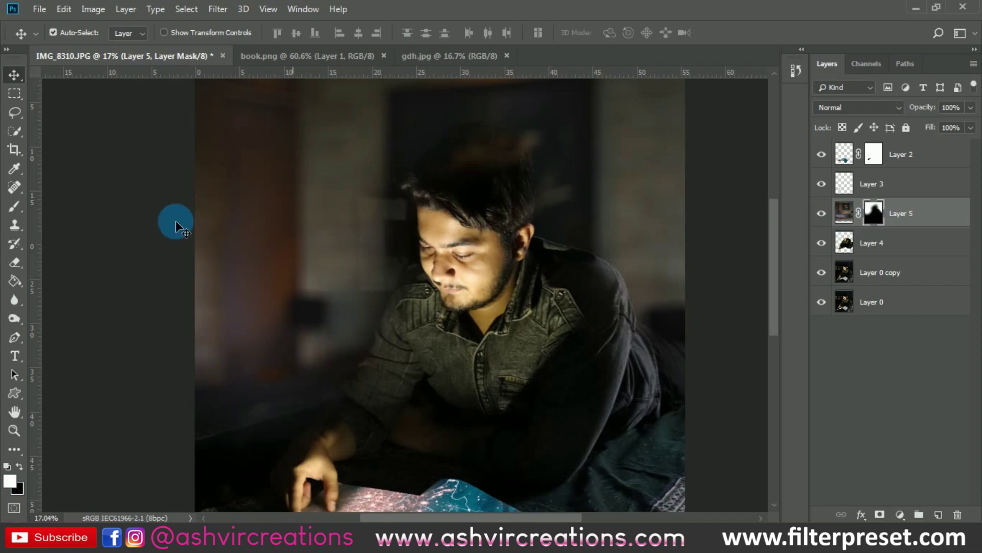
pyautogui.click(20, 204)
pyautogui.scroll(1, 331, 294)
pyautogui.press('[')
pyautogui.press('[')
pyautogui.press('[')
pyautogui.press('[')
pyautogui.press('[')
pyautogui.press('[')
pyautogui.press('[')
pyautogui.press('[')
pyautogui.press('[')
pyautogui.press('[')
pyautogui.press('[')
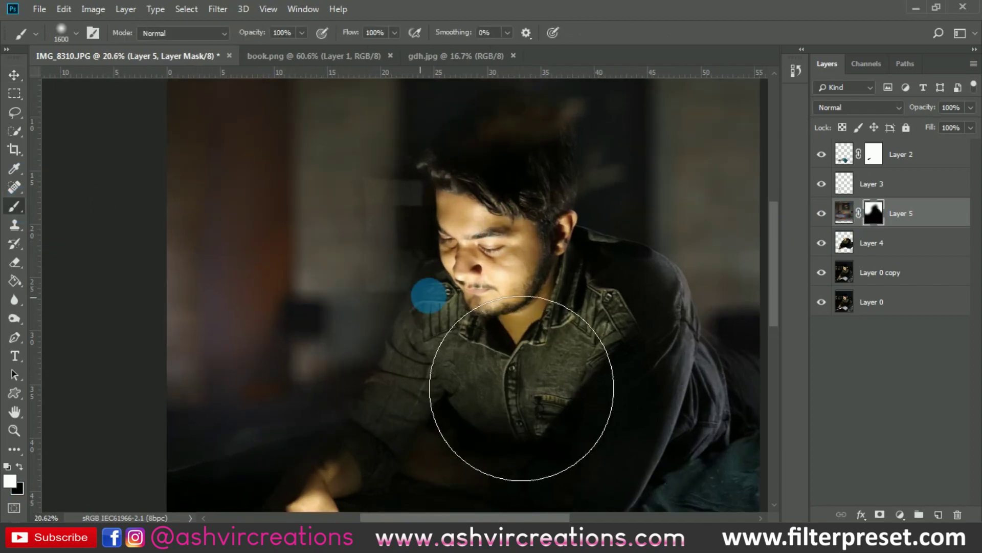
pyautogui.scroll(3, 445, 279)
pyautogui.moveTo(466, 271); pyautogui.dragTo(462, 285)
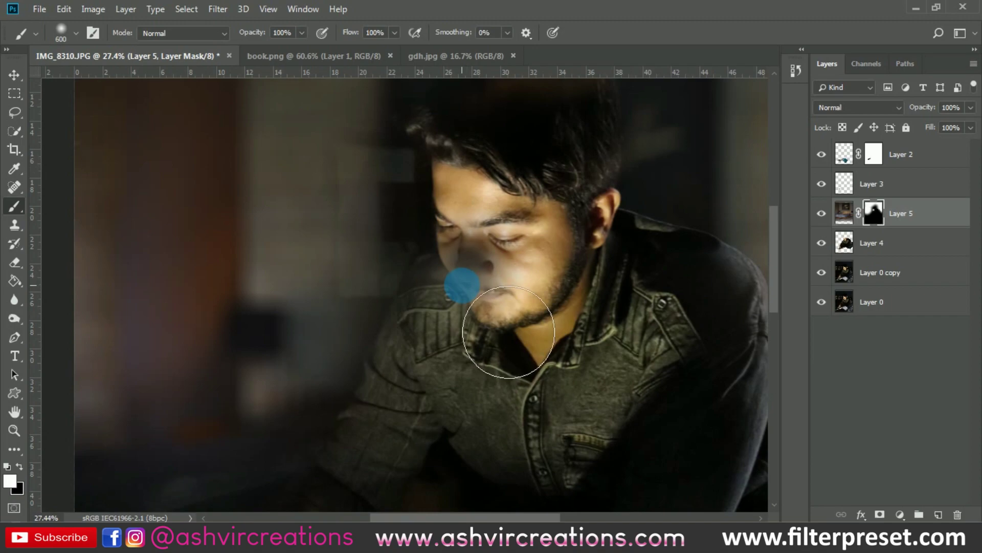
pyautogui.hotkey('ctrl', 'z')
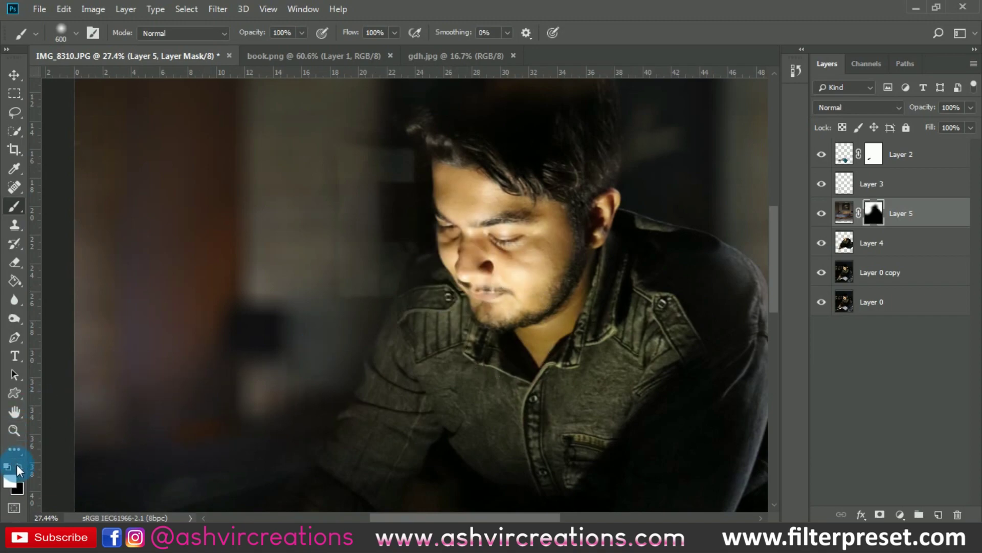
pyautogui.moveTo(445, 415)
pyautogui.mouseDown()
pyautogui.moveTo(492, 328)
pyautogui.moveTo(401, 241)
pyautogui.moveTo(395, 282)
pyautogui.mouseUp()
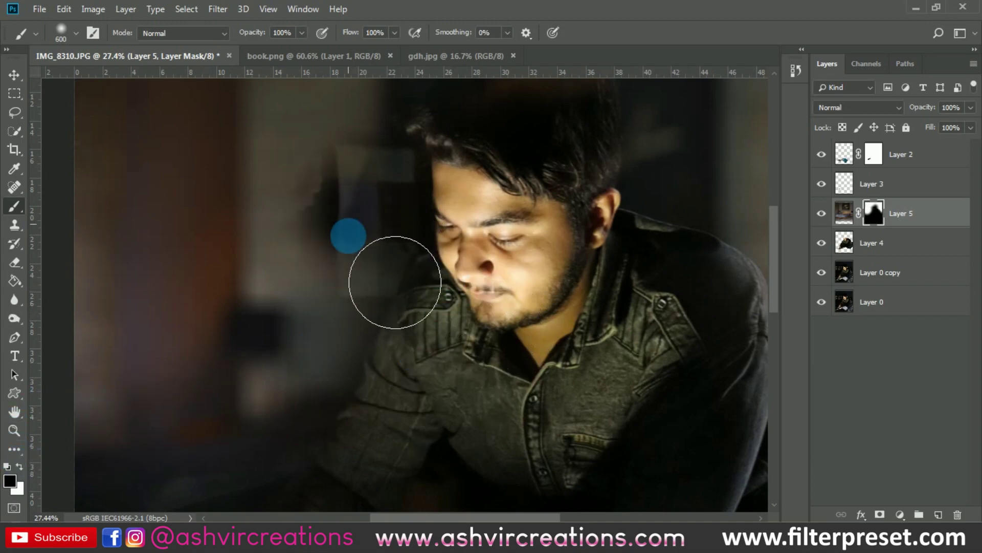
pyautogui.hotkey('ctrl', 'z')
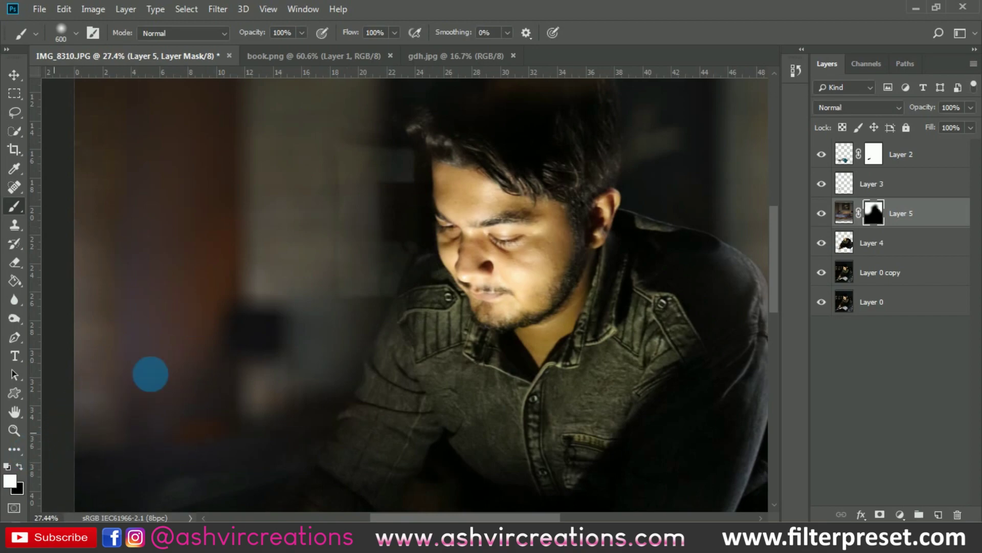
# - Paint the Layer 5 mask white beside the man's face and front shoulder with a 600 px brush
pyautogui.moveTo(150, 374)
pyautogui.mouseDown()
pyautogui.moveTo(389, 263)
pyautogui.moveTo(394, 217)
pyautogui.mouseUp()
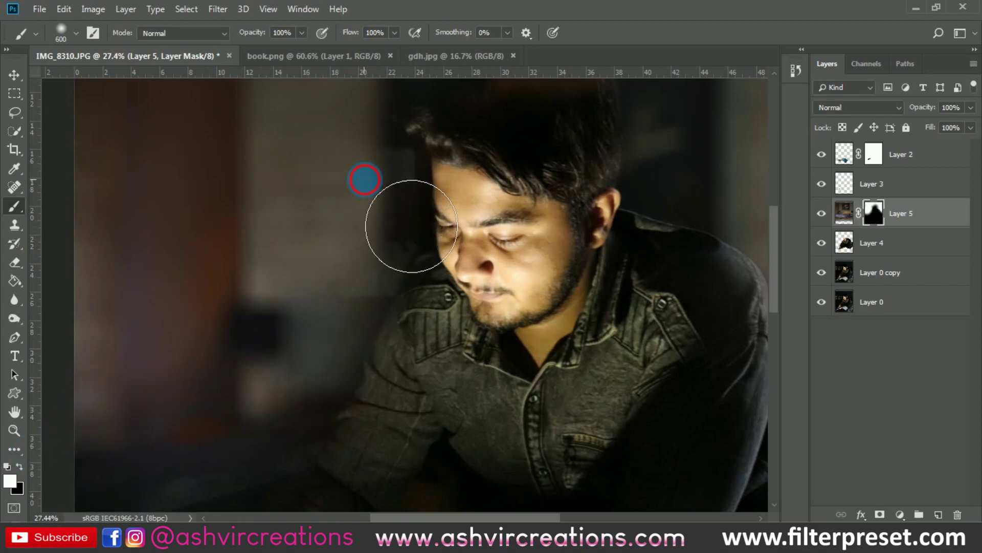
pyautogui.moveTo(364, 179)
pyautogui.mouseDown()
pyautogui.moveTo(353, 273)
pyautogui.moveTo(255, 361)
pyautogui.mouseUp()
pyautogui.scroll(-5, 283, 289)
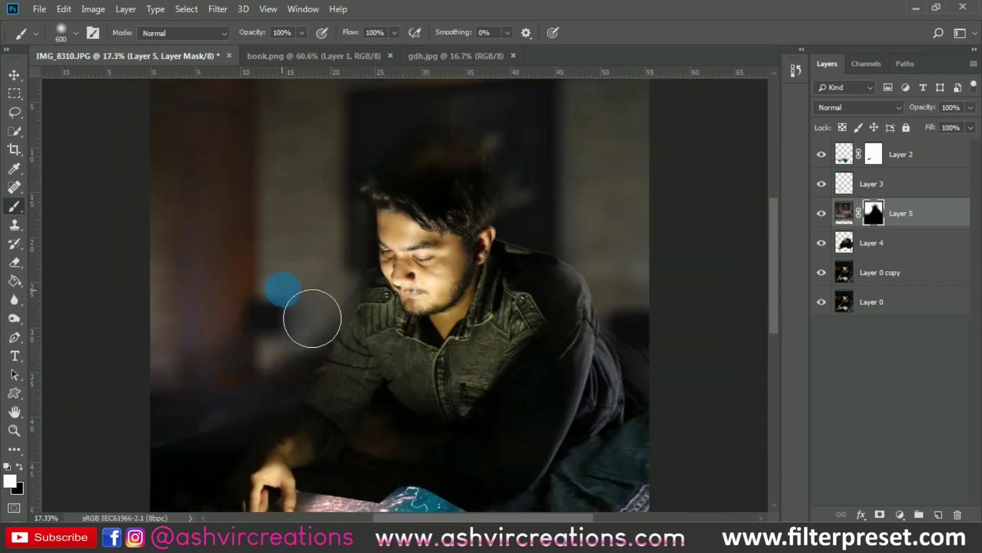
# - Paint the Layer 5 mask black over the man's hair, and add a new empty layer above Layer 0 copy
pyautogui.scroll(4, 300, 239)
pyautogui.moveTo(633, 119); pyautogui.dragTo(518, 182)
pyautogui.press('x')
pyautogui.press('[')
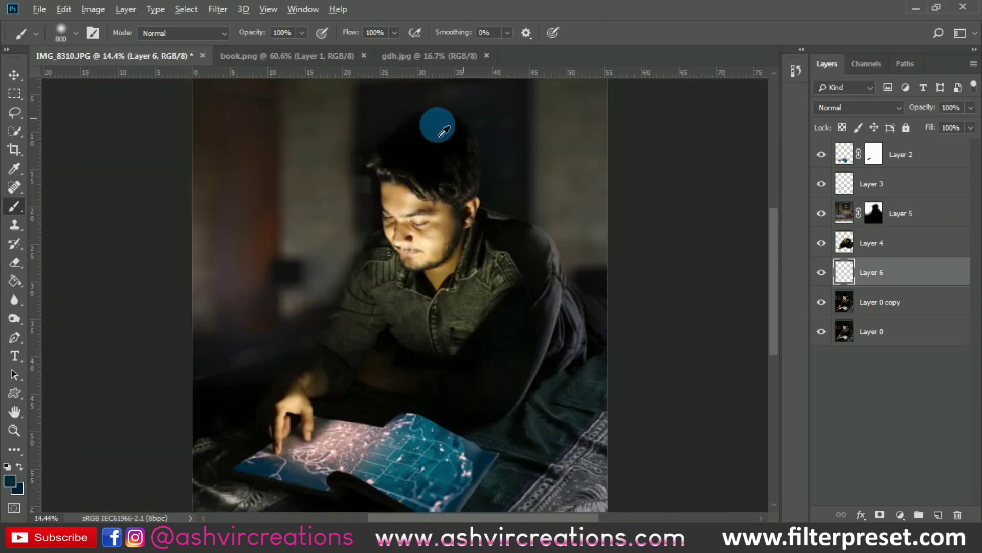
pyautogui.scroll(-2, 438, 125)
# - Open the 084797913_prevstill sparks image and copy it into the IMG_8310 document above Layer 2
pyautogui.click(39, 9)
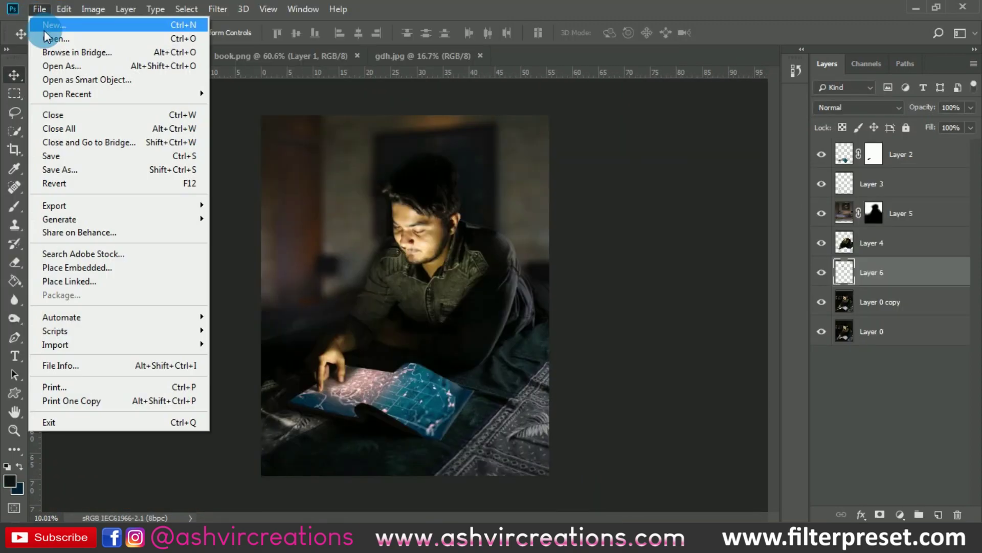
pyautogui.click(44, 30)
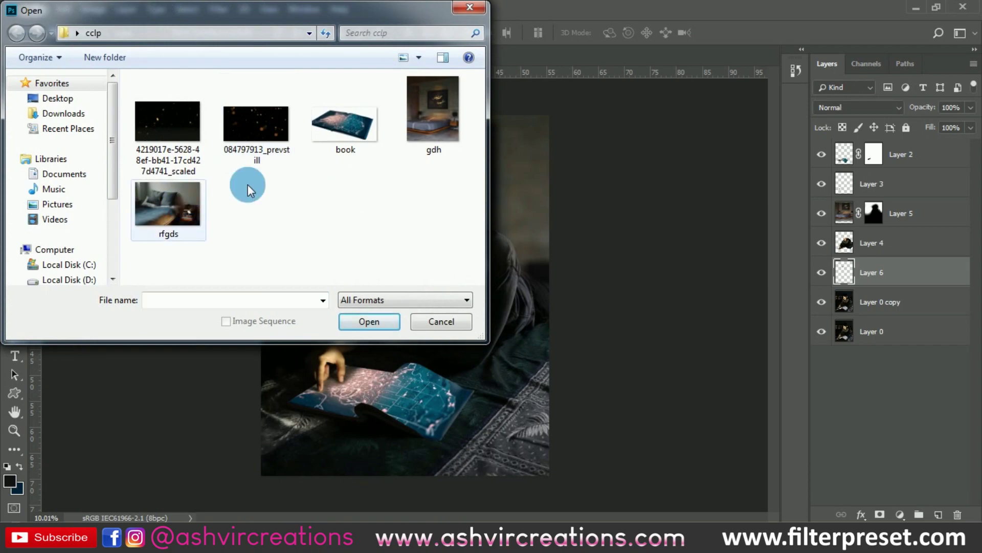
pyautogui.doubleClick(255, 110)
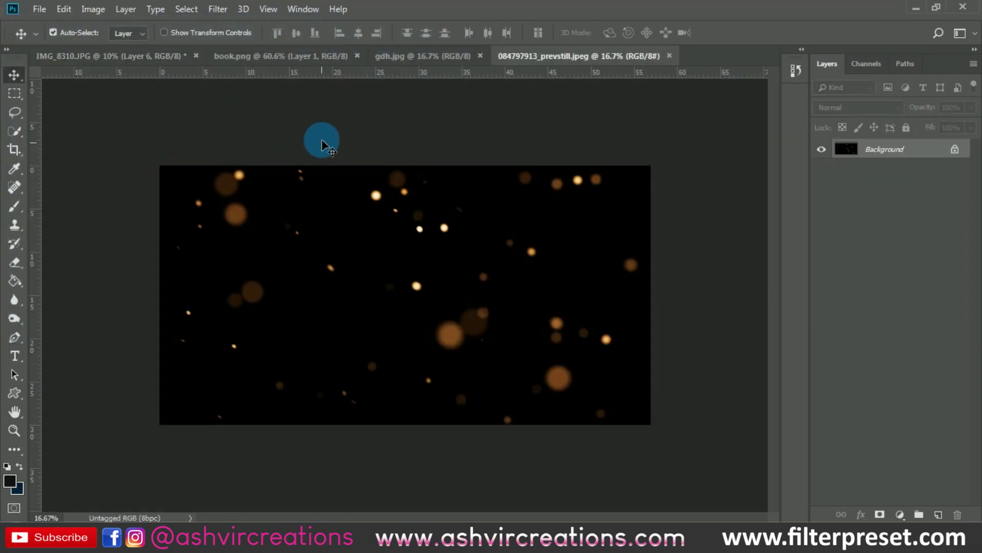
pyautogui.hotkey('ctrl', 'Tab')
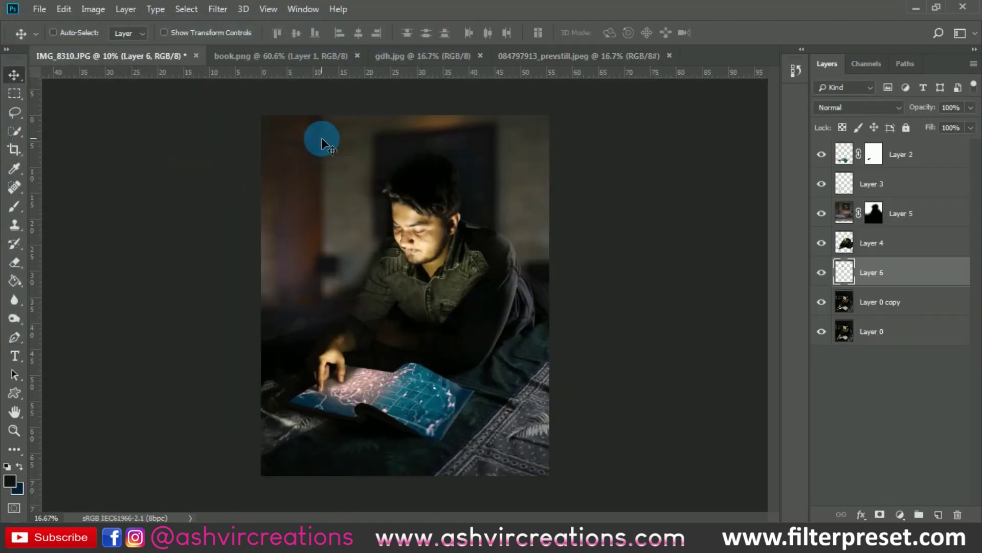
pyautogui.click(901, 155)
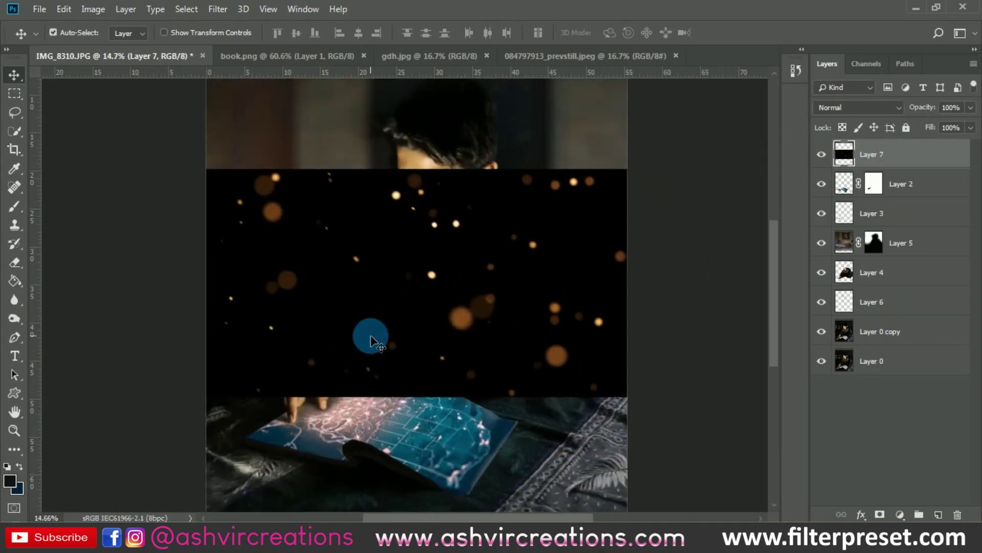
pyautogui.moveTo(371, 335); pyautogui.dragTo(379, 341)
# - Shrink the sparks layer over the man's pointing hand and set its blend mode to Screen
pyautogui.hotkey('ctrl', 't')
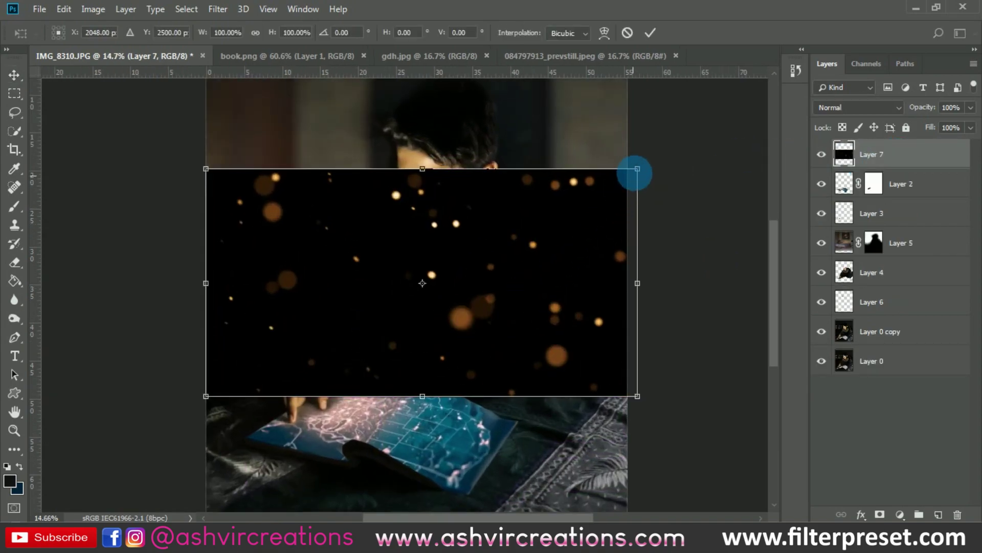
pyautogui.moveTo(637, 169); pyautogui.dragTo(531, 219)
pyautogui.moveTo(476, 258); pyautogui.dragTo(413, 320)
pyautogui.press('Return')
pyautogui.click(846, 107)
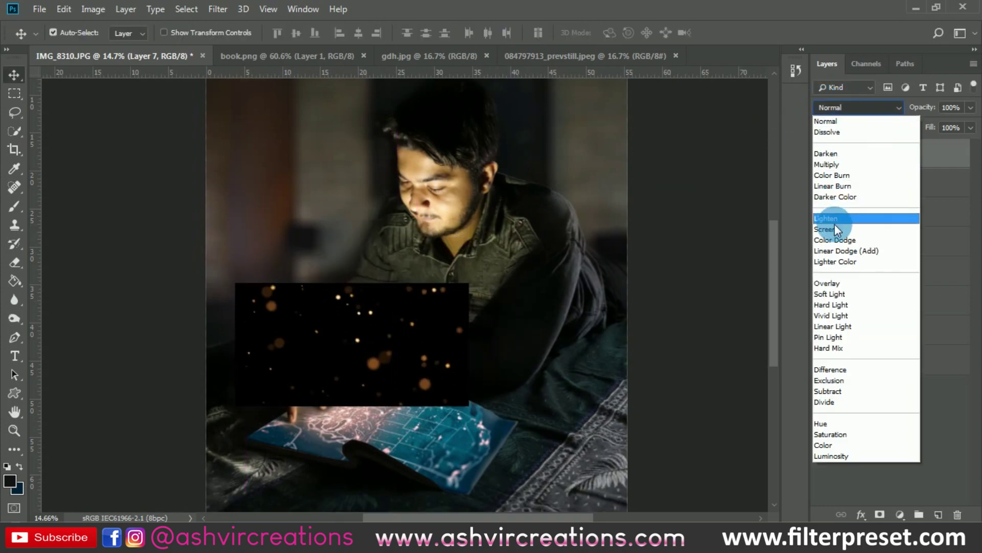
pyautogui.click(825, 229)
# - Scale the sparks layer to 70.29% and position it around the man's pointing hand
pyautogui.hotkey('ctrl', 't')
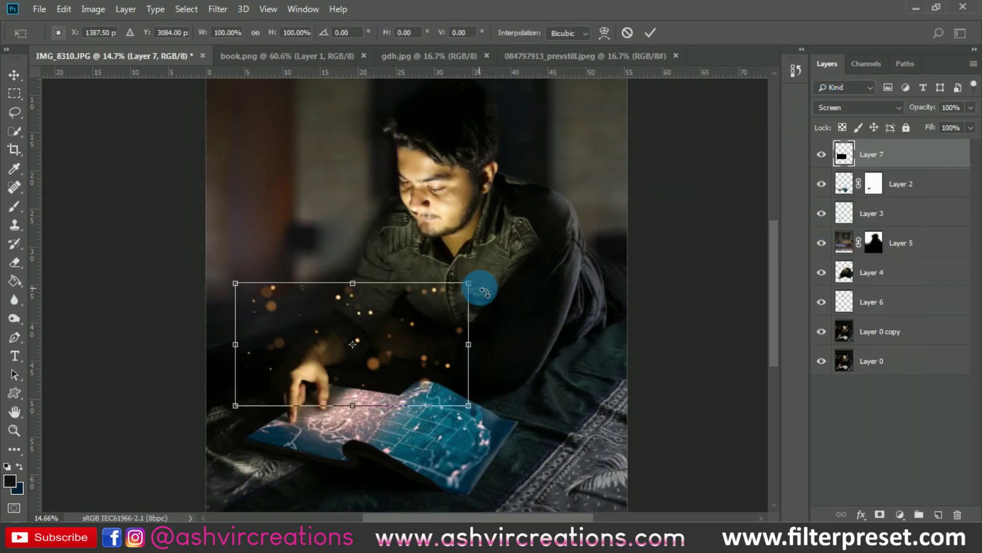
pyautogui.moveTo(469, 282); pyautogui.dragTo(434, 301)
pyautogui.moveTo(387, 337); pyautogui.dragTo(359, 336)
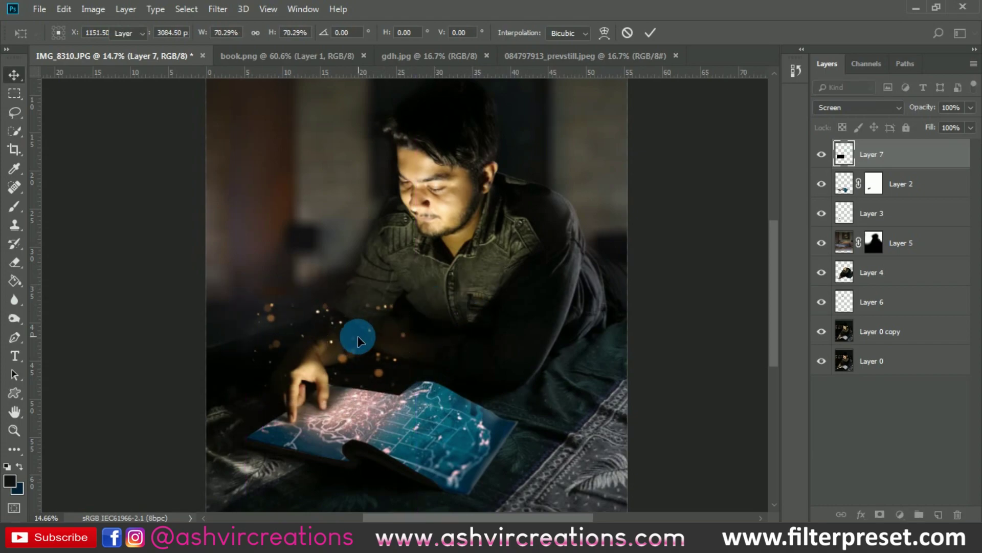
pyautogui.press('Return')
pyautogui.scroll(3, 334, 342)
pyautogui.moveTo(358, 377); pyautogui.dragTo(317, 338)
# - Erase unwanted sparks over the man's sleeve on Layer 7 with a 150 px eraser at 100% opacity
pyautogui.scroll(2, 399, 293)
pyautogui.scroll(-3, 370, 342)
pyautogui.scroll(3, 317, 338)
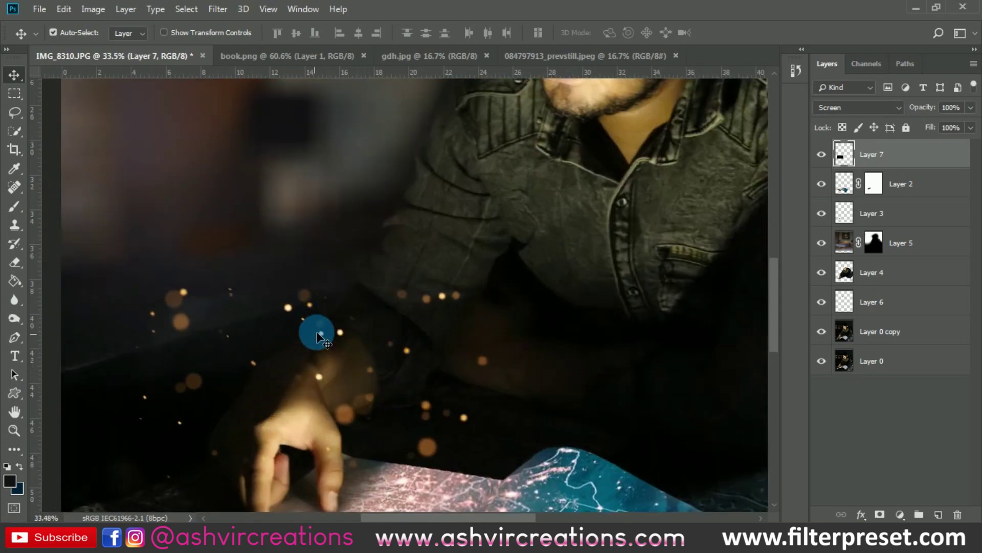
pyautogui.click(20, 263)
pyautogui.moveTo(470, 311); pyautogui.dragTo(362, 412)
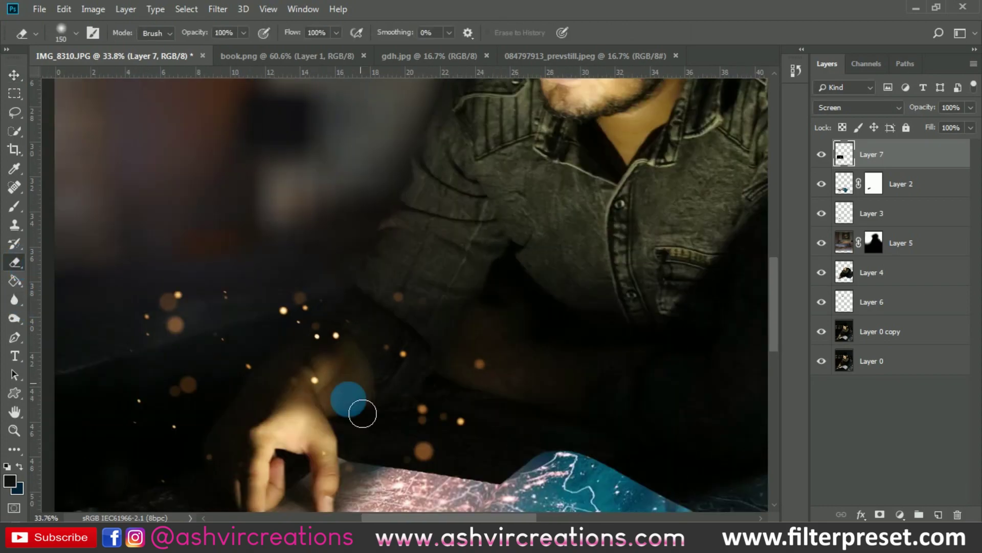
pyautogui.press('v')
pyautogui.scroll(-8, 403, 323)
# - Open the rfgds bedroom image and copy it into the IMG_8310 document as the top layer
pyautogui.click(39, 9)
pyautogui.click(54, 40)
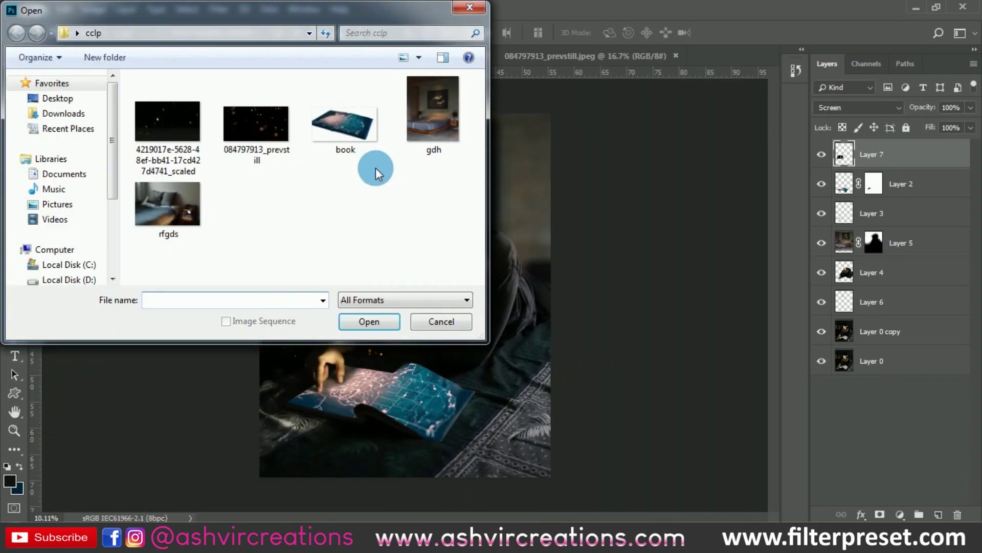
pyautogui.doubleClick(183, 191)
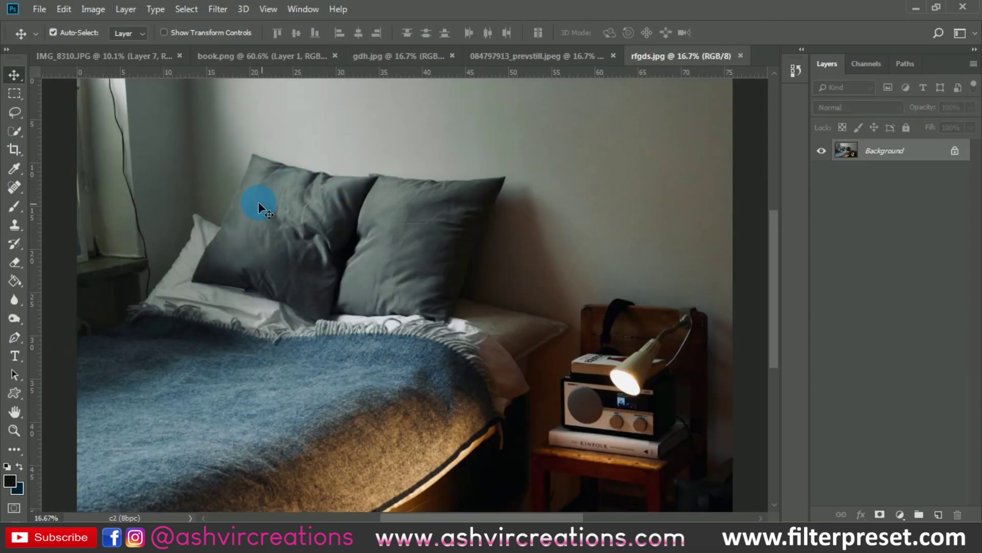
pyautogui.scroll(-2, 258, 207)
pyautogui.moveTo(130, 57); pyautogui.dragTo(353, 218)
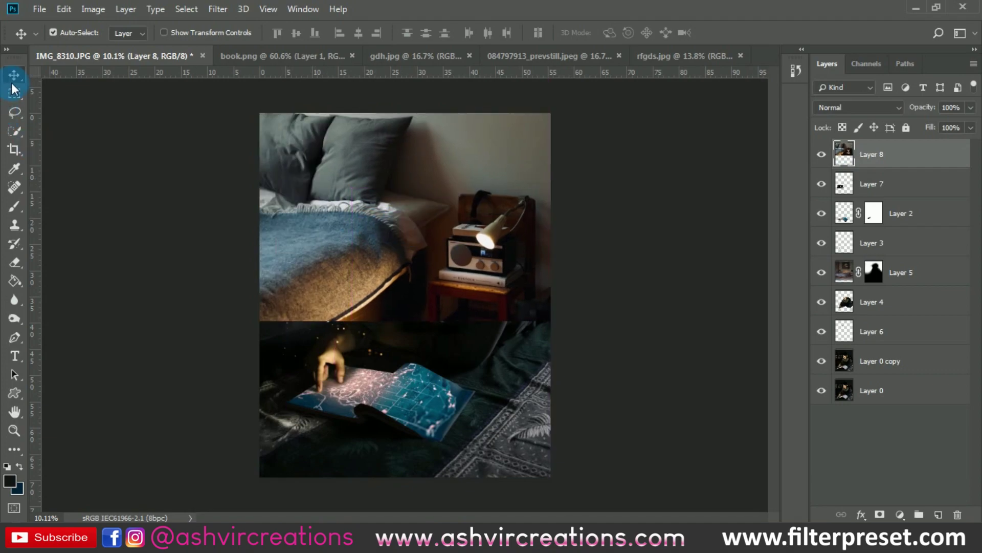
# - Lasso the lit blanket edge on Layer 8, cut it to a new layer, and hide Layer 8
pyautogui.click(14, 112)
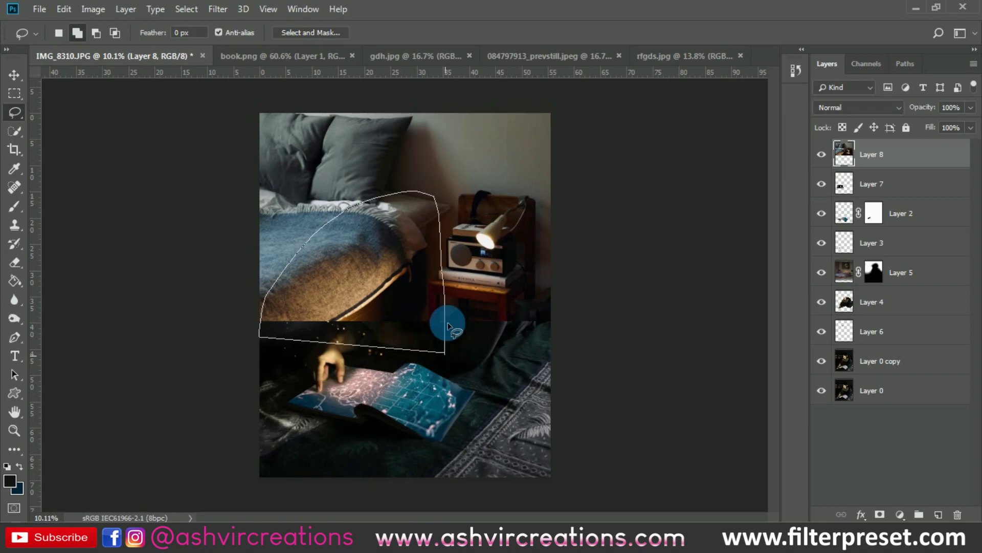
pyautogui.moveTo(447, 326); pyautogui.dragTo(446, 279)
pyautogui.rightClick(383, 270)
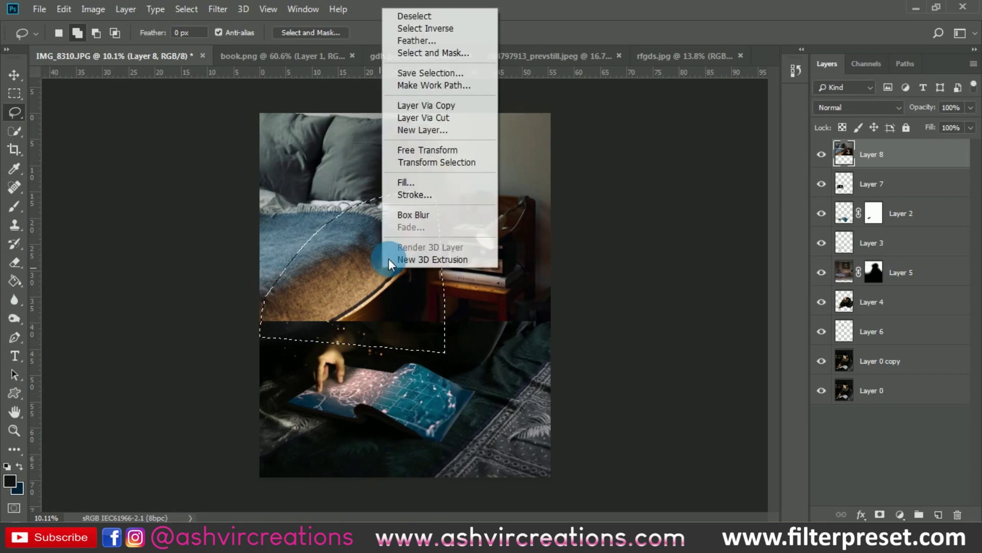
pyautogui.click(446, 118)
pyautogui.press('v')
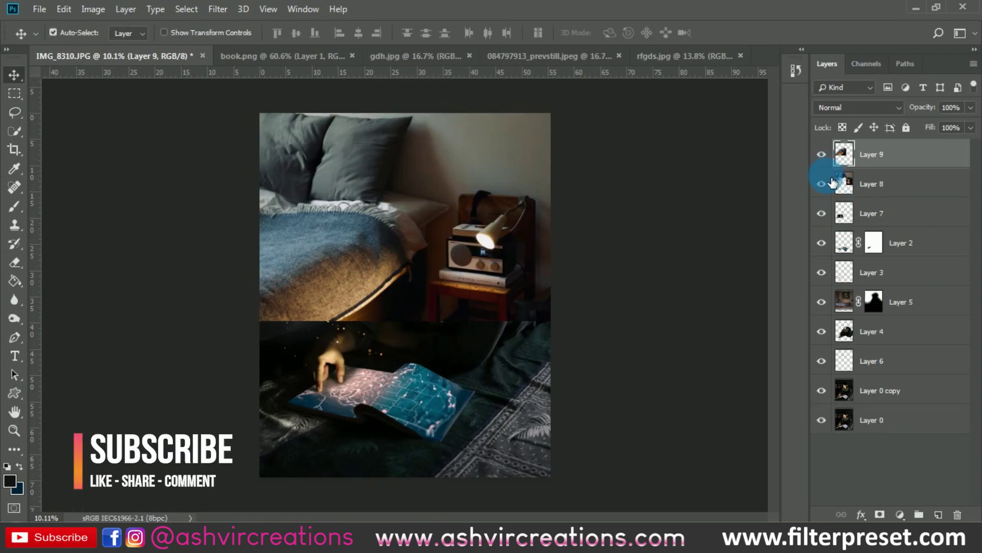
pyautogui.click(821, 183)
# - Move the cut blanket piece over the man's arm and set its blend mode to Screen
pyautogui.moveTo(405, 250); pyautogui.dragTo(425, 284)
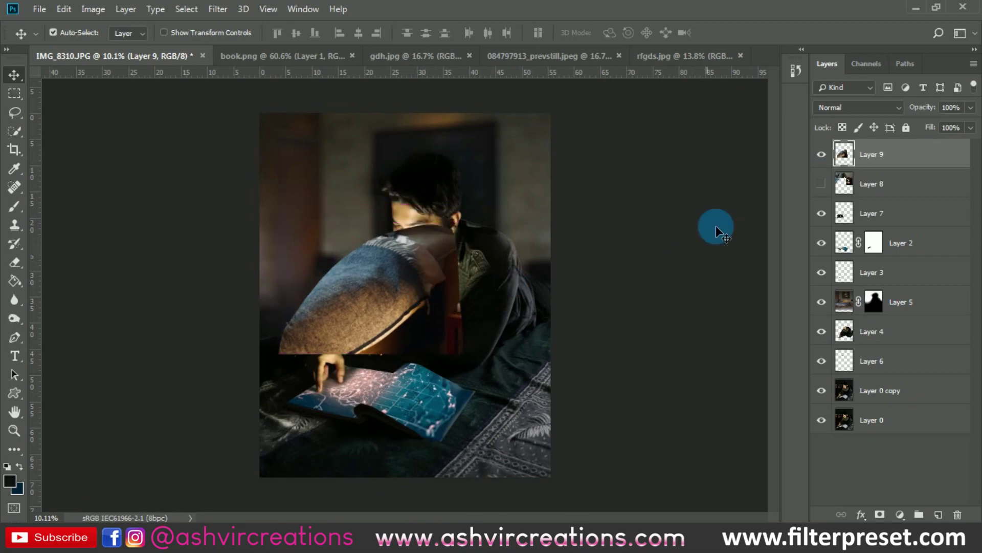
pyautogui.click(861, 104)
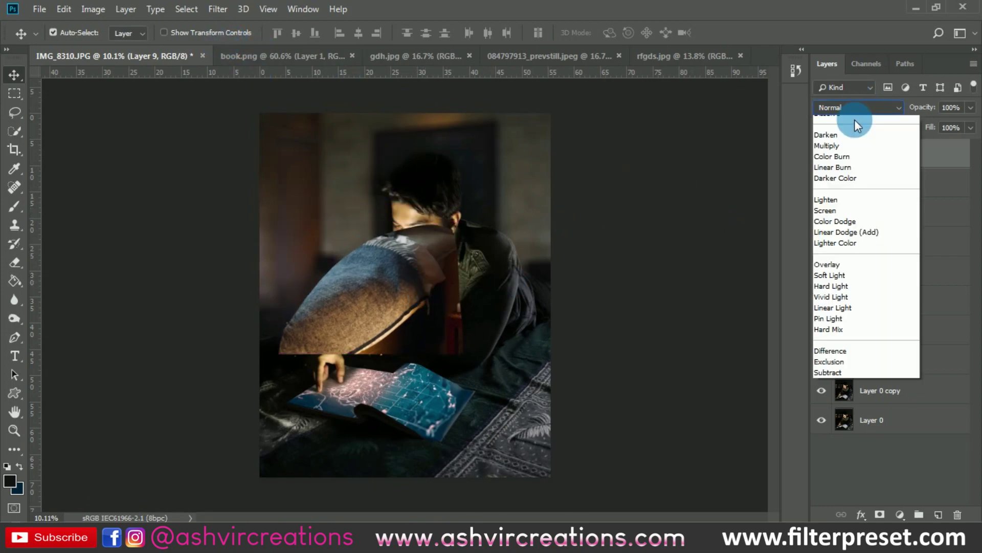
pyautogui.click(834, 228)
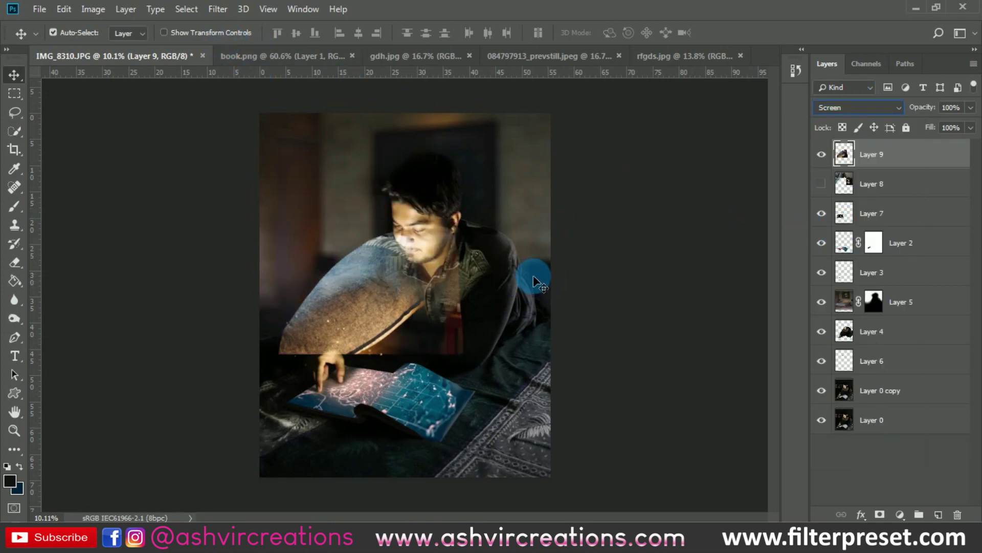
# - Rotate the blanket piece with Free Transform and place it in the photo's lower-left corner
pyautogui.hotkey('ctrl', 't')
pyautogui.moveTo(478, 362); pyautogui.dragTo(384, 185)
pyautogui.moveTo(395, 279); pyautogui.dragTo(324, 426)
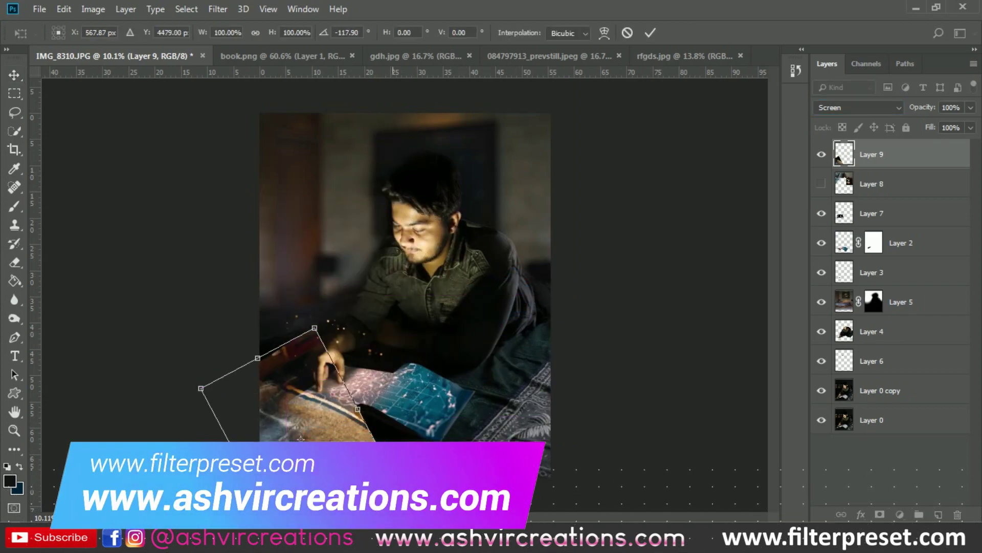
pyautogui.moveTo(403, 491); pyautogui.dragTo(489, 509)
pyautogui.moveTo(344, 418); pyautogui.dragTo(311, 499)
pyautogui.press('Return')
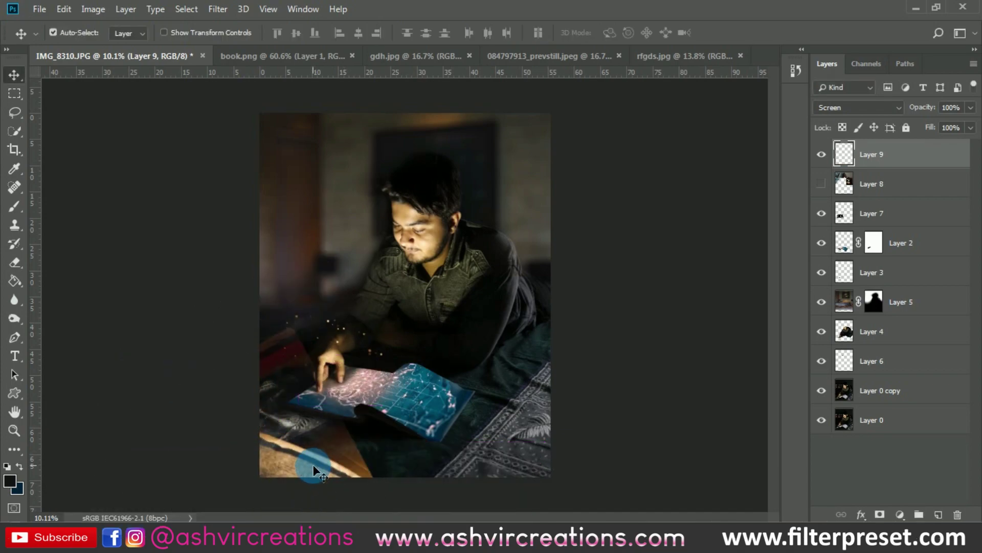
# - Darken the blanket piece on Layer 9 with a Levels adjustment
pyautogui.hotkey('ctrl', 'l')
pyautogui.moveTo(687, 354); pyautogui.dragTo(713, 353)
pyautogui.click(925, 229)
pyautogui.scroll(3, 379, 430)
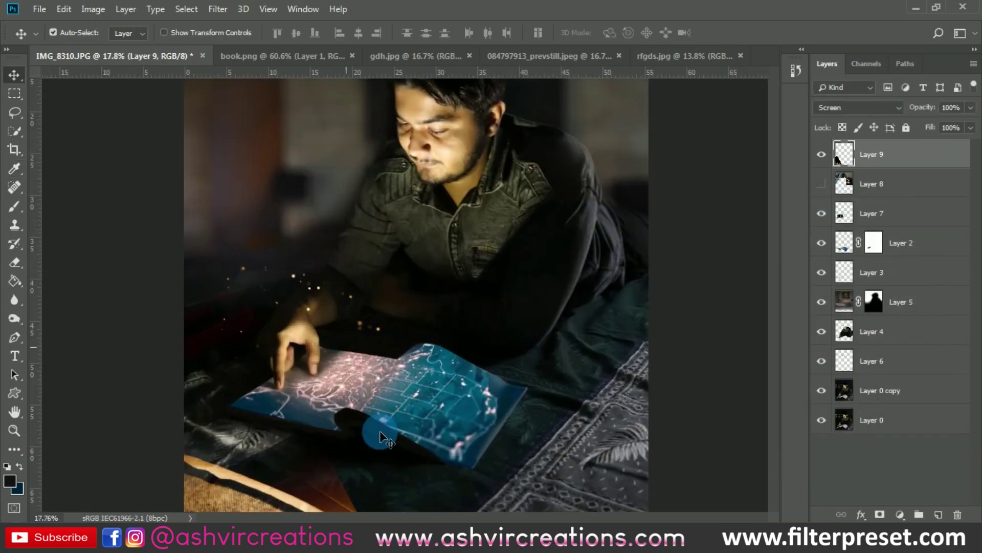
# - Erase the reddish leftovers of the blanket piece near the hand and below the book with a large soft eraser
pyautogui.press('e')
pyautogui.click(336, 422)
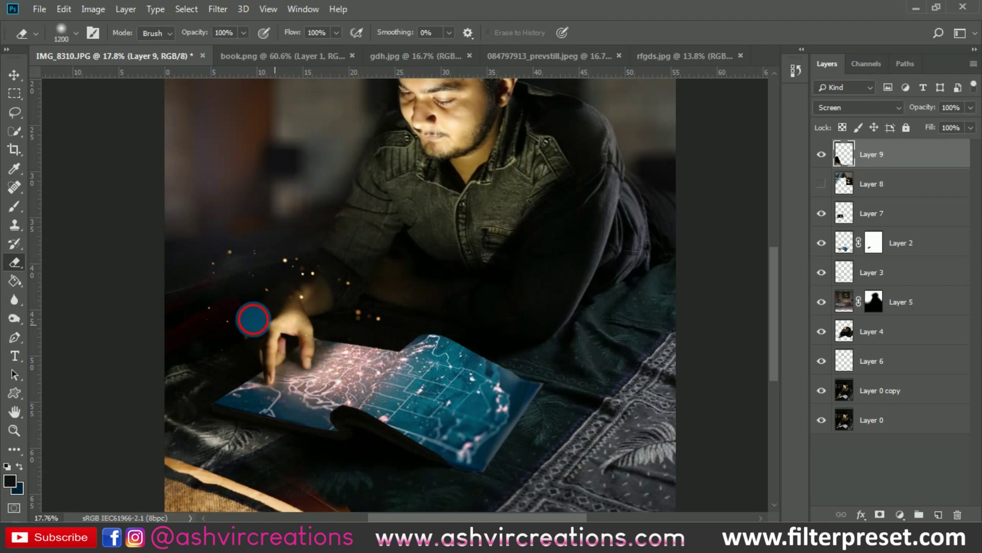
pyautogui.moveTo(253, 319)
pyautogui.mouseDown()
pyautogui.moveTo(119, 255)
pyautogui.moveTo(254, 324)
pyautogui.mouseUp()
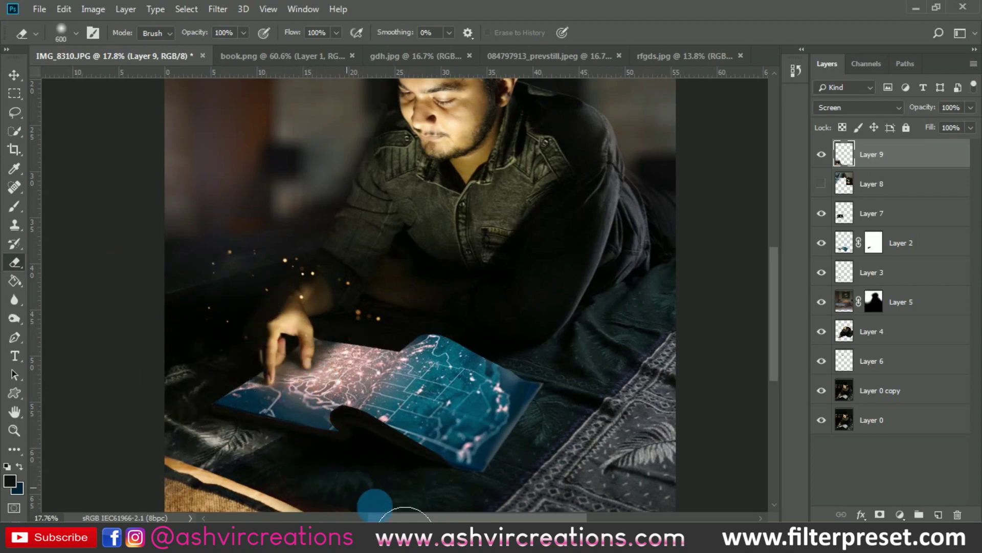
# - Enlarge the blanket piece on Layer 9 to about 114% with Free Transform, keeping it in the photo's lower-left corner
pyautogui.scroll(-2, 393, 477)
pyautogui.scroll(-1, 393, 477)
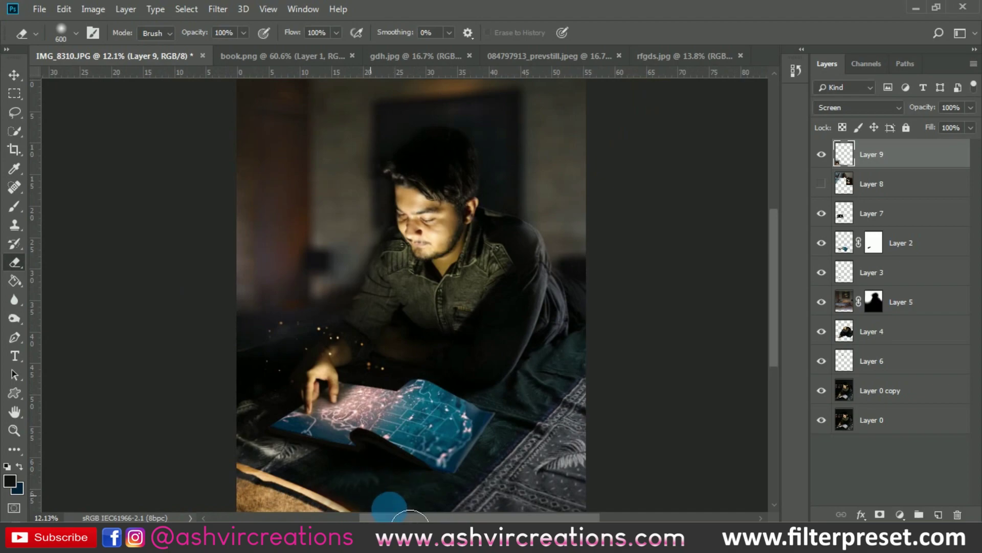
pyautogui.scroll(-1, 401, 485)
pyautogui.scroll(2, 397, 467)
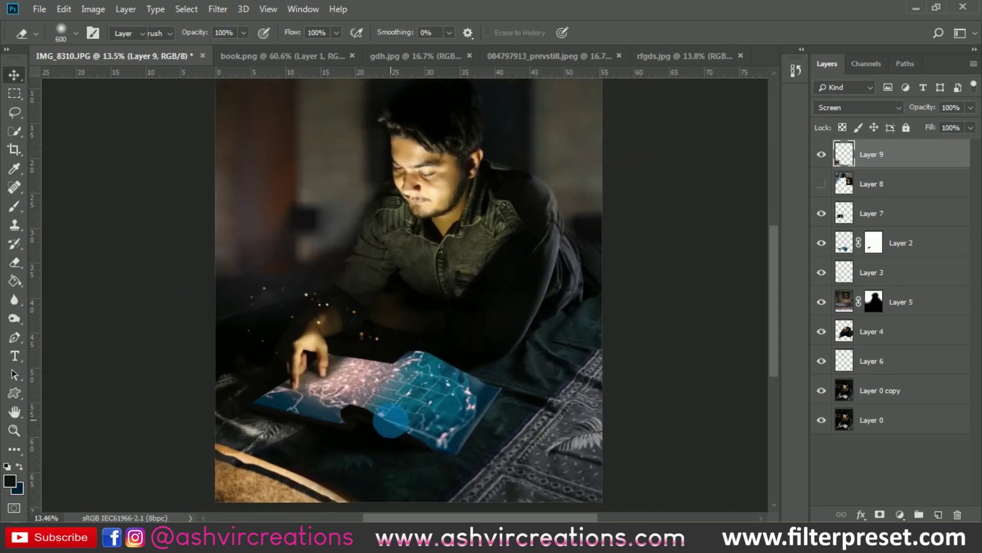
pyautogui.hotkey('ctrl', 't')
pyautogui.scroll(-2, 400, 412)
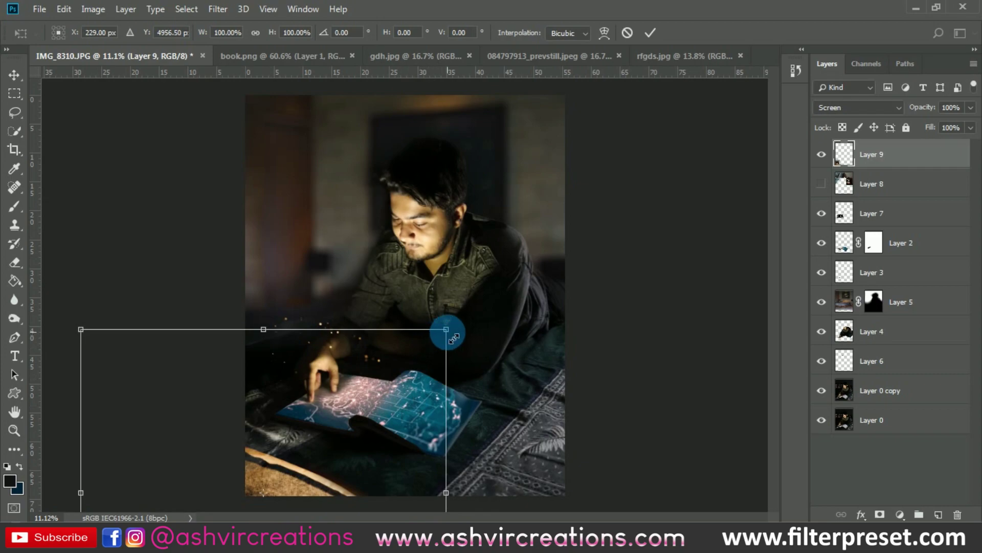
pyautogui.moveTo(448, 332); pyautogui.dragTo(477, 316)
pyautogui.moveTo(296, 473)
pyautogui.mouseDown()
pyautogui.moveTo(361, 516)
pyautogui.moveTo(351, 482)
pyautogui.moveTo(315, 475)
pyautogui.moveTo(310, 486)
pyautogui.moveTo(311, 470)
pyautogui.mouseUp()
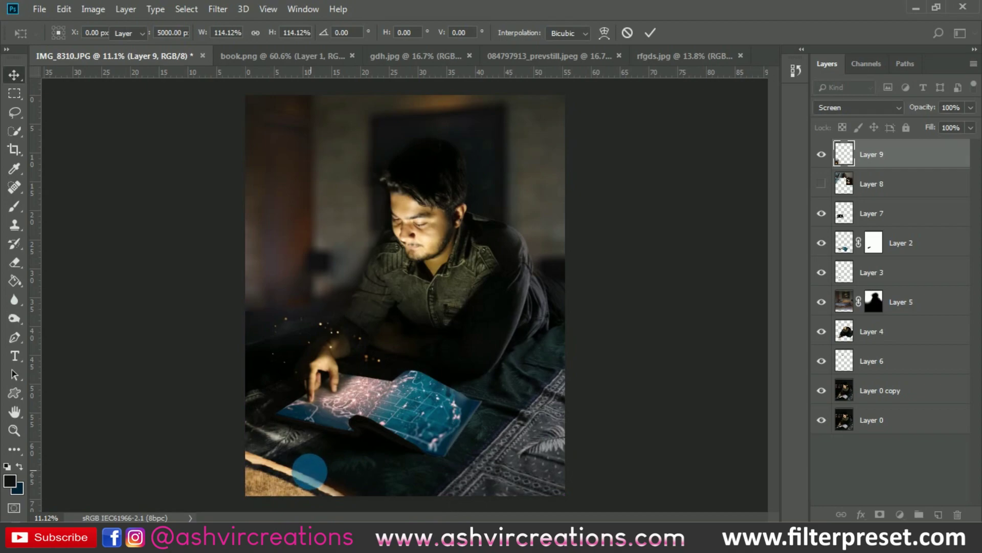
pyautogui.press('Return')
# - Reapply the Box Blur filter to the blanket piece on Layer 9
pyautogui.scroll(-1, 310, 471)
pyautogui.scroll(1, 345, 197)
pyautogui.click(219, 10)
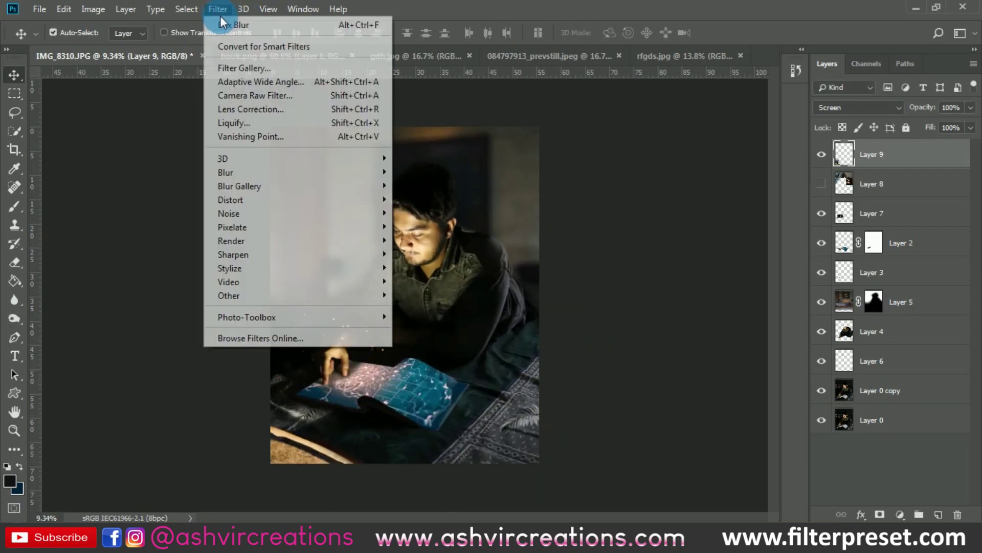
pyautogui.click(223, 25)
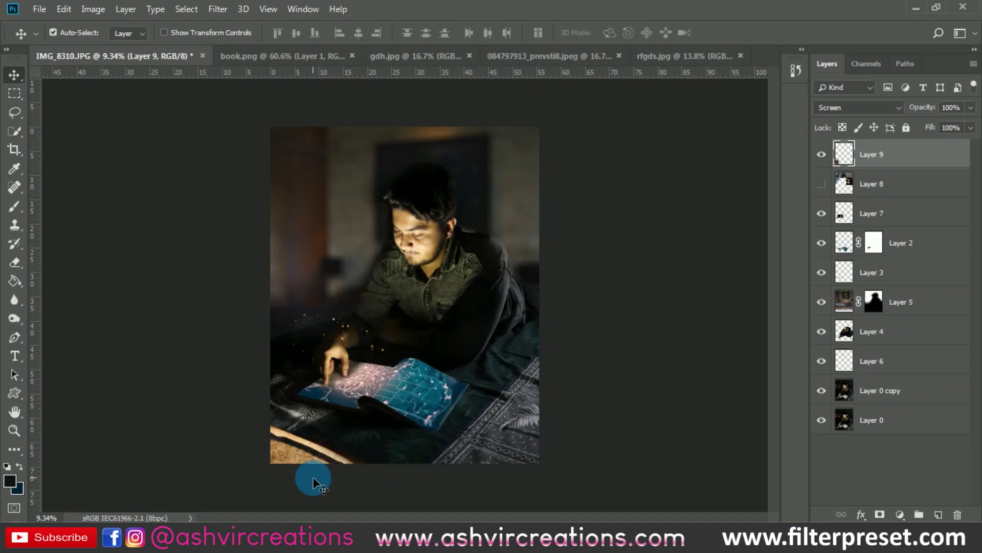
pyautogui.scroll(2, 314, 481)
pyautogui.scroll(-2, 324, 459)
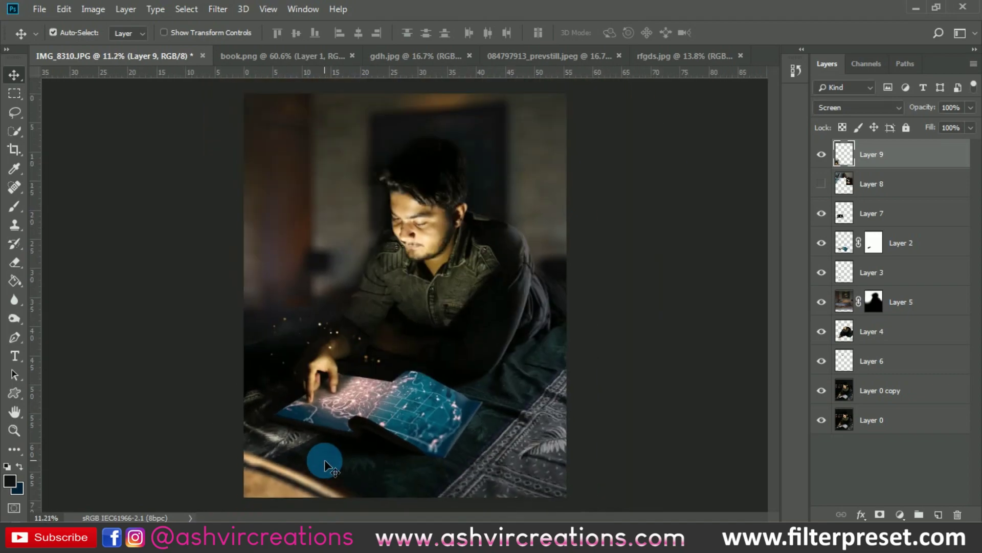
# - Duplicate the blanket piece, transform the copy over the man's arm and the photo's right side, and compare with it hidden
pyautogui.moveTo(325, 459); pyautogui.dragTo(514, 287)
pyautogui.hotkey('ctrl', 't')
pyautogui.moveTo(536, 347); pyautogui.dragTo(532, 318)
pyautogui.press('Return')
pyautogui.scroll(3, 470, 284)
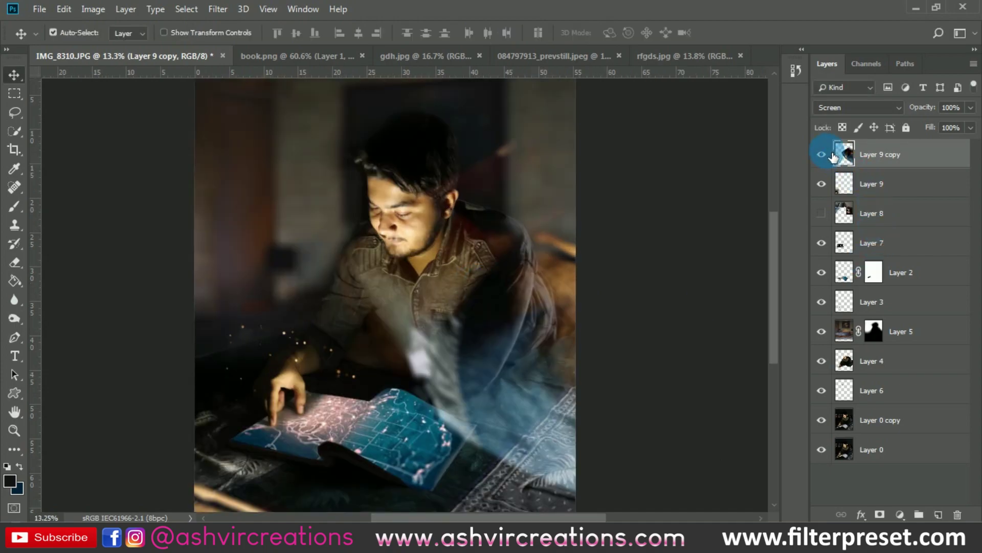
pyautogui.click(823, 154)
pyautogui.click(822, 154)
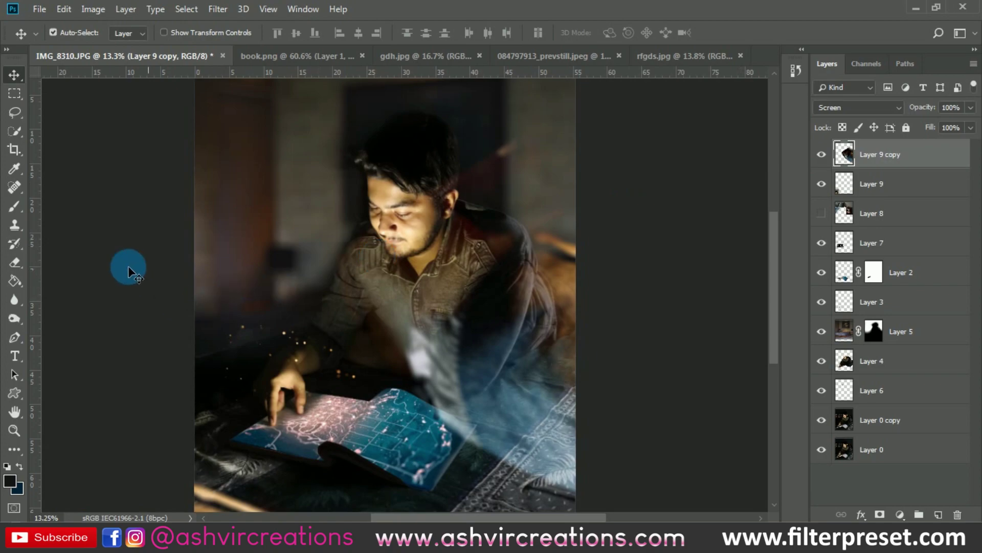
# - Erase parts of Layer 9 copy around the man's chest and the wall behind him with a soft 1100 px eraser
pyautogui.click(15, 261)
pyautogui.click(437, 261)
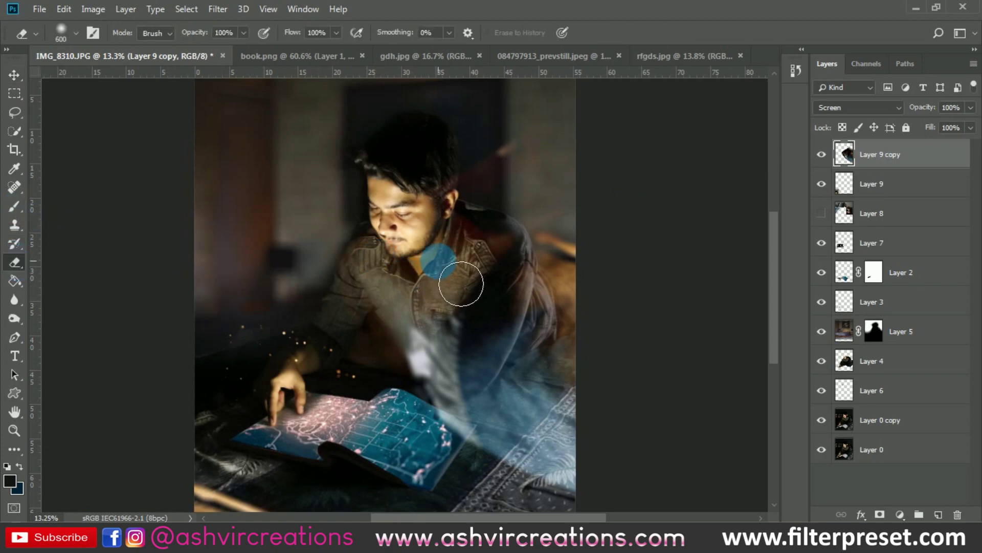
pyautogui.press(']')
pyautogui.press(']')
pyautogui.press(']')
pyautogui.press(']')
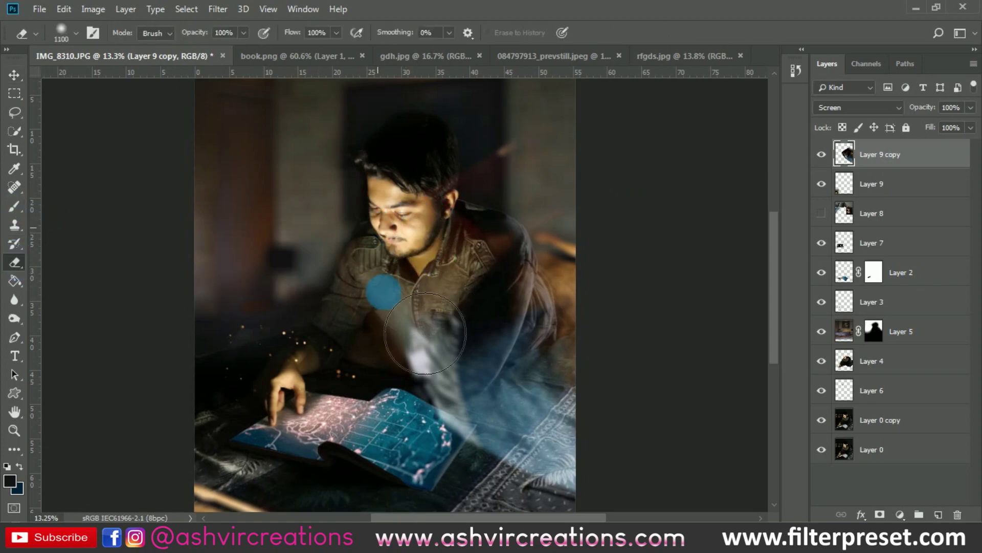
pyautogui.moveTo(384, 291); pyautogui.dragTo(386, 348)
pyautogui.moveTo(427, 390)
pyautogui.mouseDown()
pyautogui.moveTo(421, 279)
pyautogui.moveTo(382, 357)
pyautogui.mouseUp()
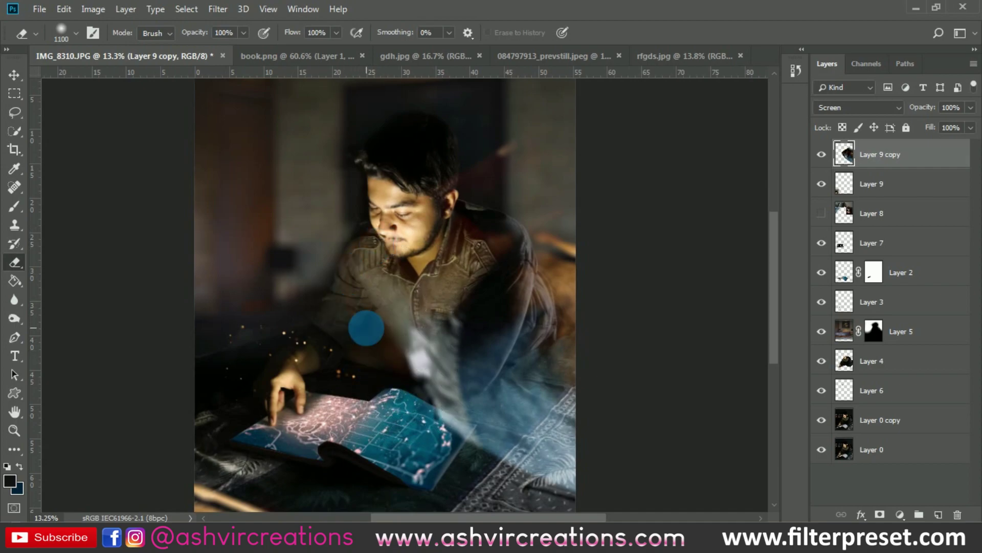
pyautogui.scroll(-3, 366, 327)
pyautogui.scroll(-1, 389, 350)
pyautogui.scroll(2, 443, 220)
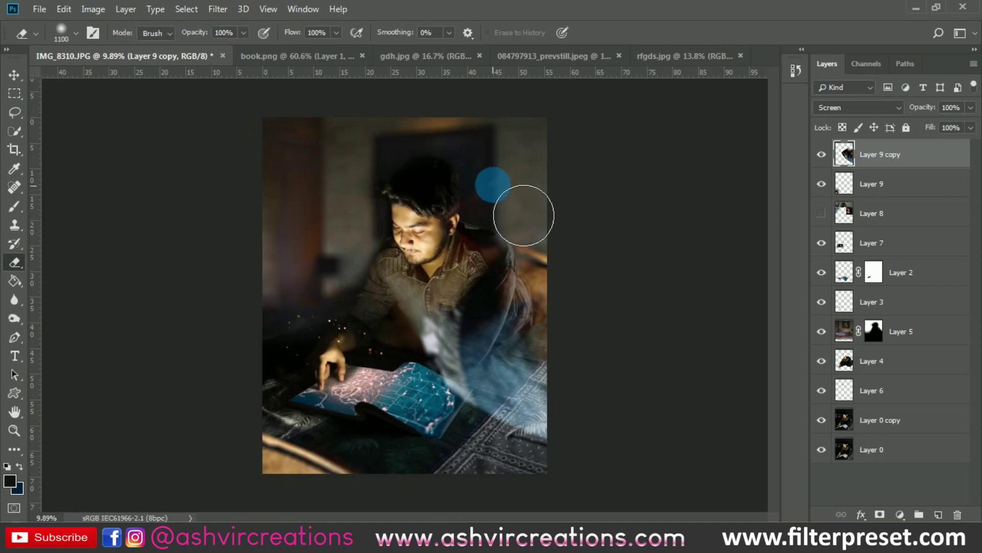
pyautogui.scroll(-1, 421, 229)
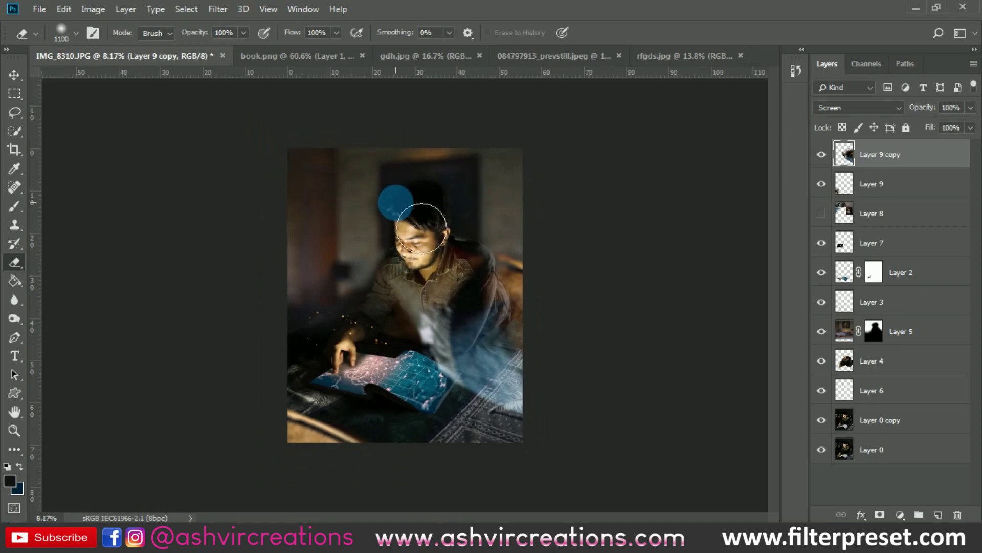
pyautogui.press('v')
# - Crop the image to its full frame at a 4:5 ratio, deleting the pixels outside it
pyautogui.scroll(-1, 396, 203)
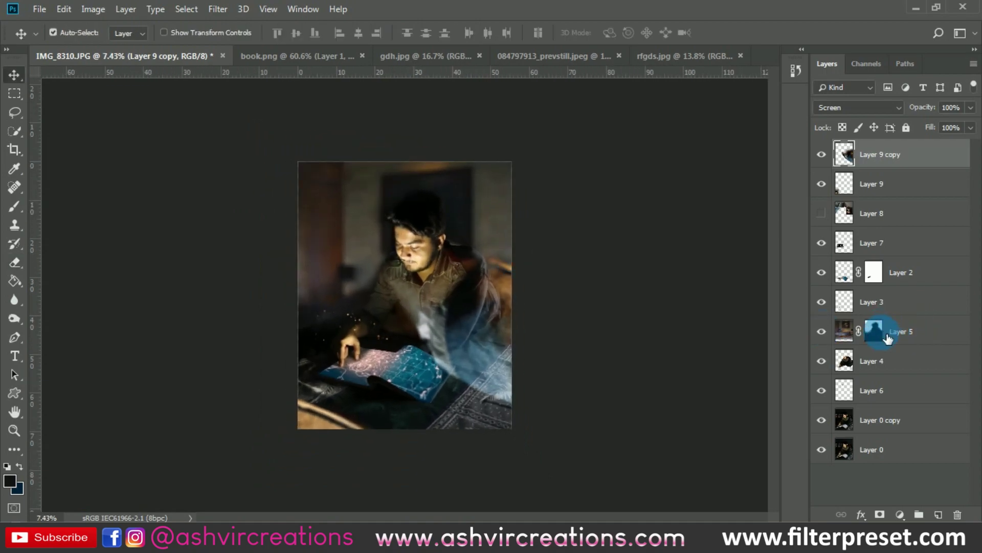
pyautogui.scroll(3, 432, 339)
pyautogui.scroll(-1, 432, 340)
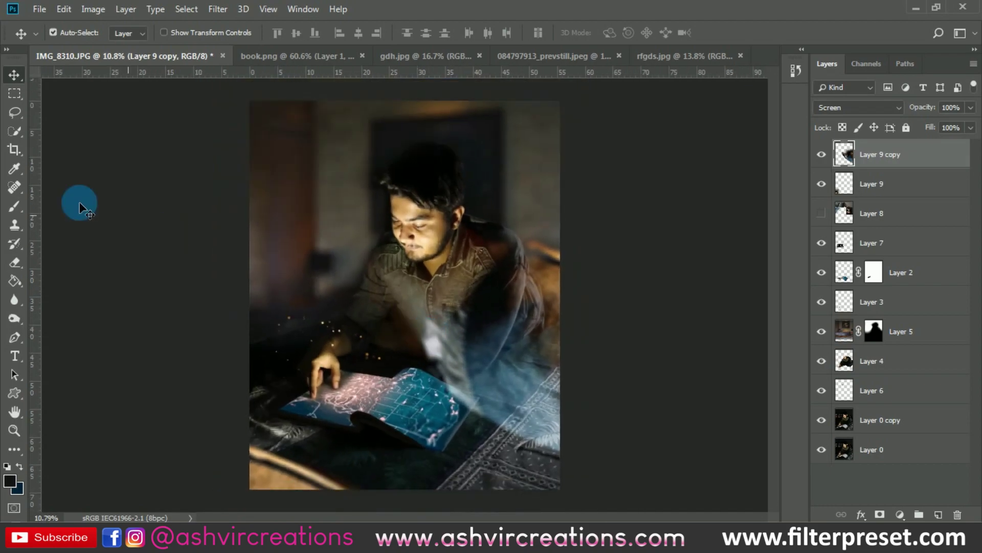
pyautogui.click(14, 149)
pyautogui.click(421, 236)
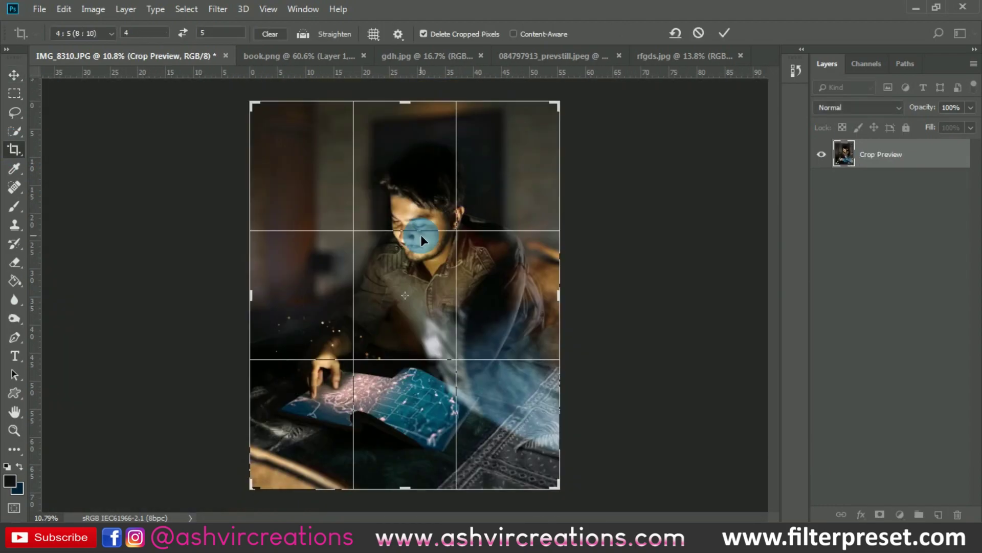
pyautogui.press('Return')
pyautogui.press('v')
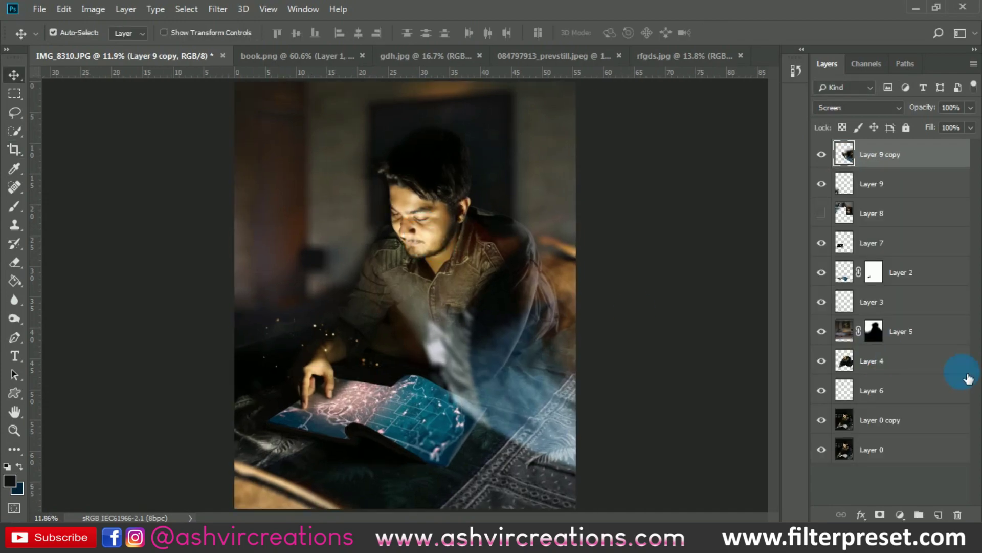
# - Hide Layer 4, open Layer 0 copy in the Camera Raw Filter and try a Tint of +28
pyautogui.click(871, 419)
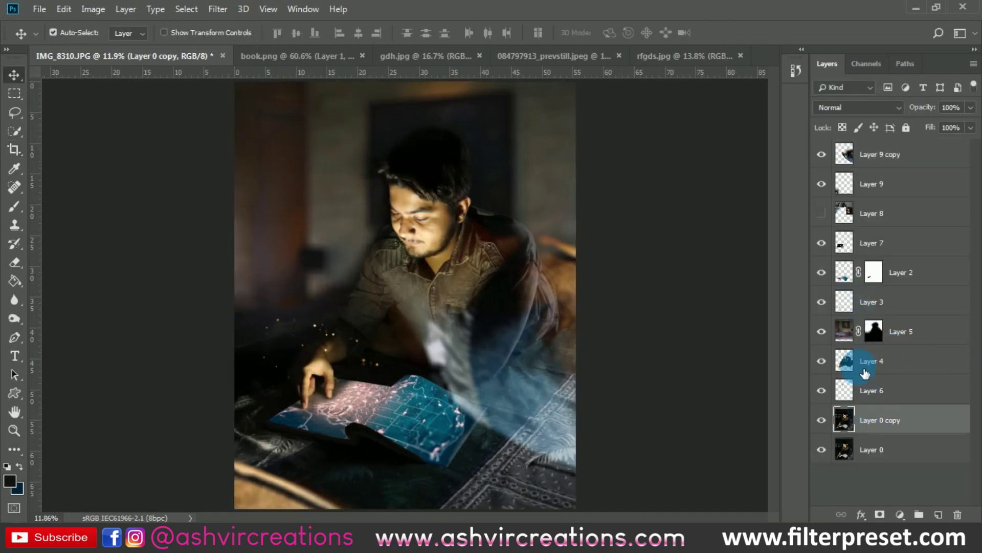
pyautogui.keyDown('ctrl'); pyautogui.click(844, 361); pyautogui.keyUp('ctrl')
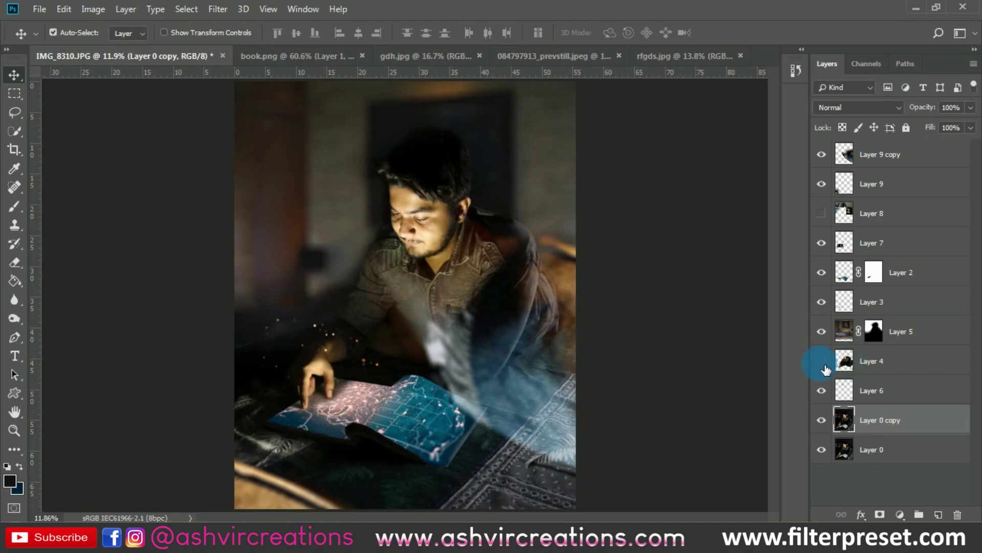
pyautogui.click(218, 9)
pyautogui.click(237, 97)
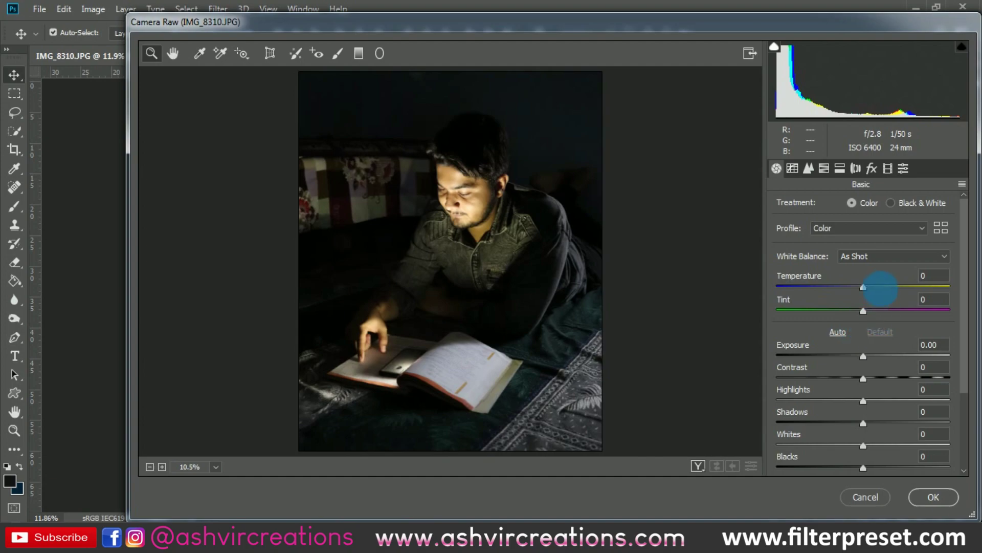
pyautogui.moveTo(864, 311); pyautogui.dragTo(877, 312)
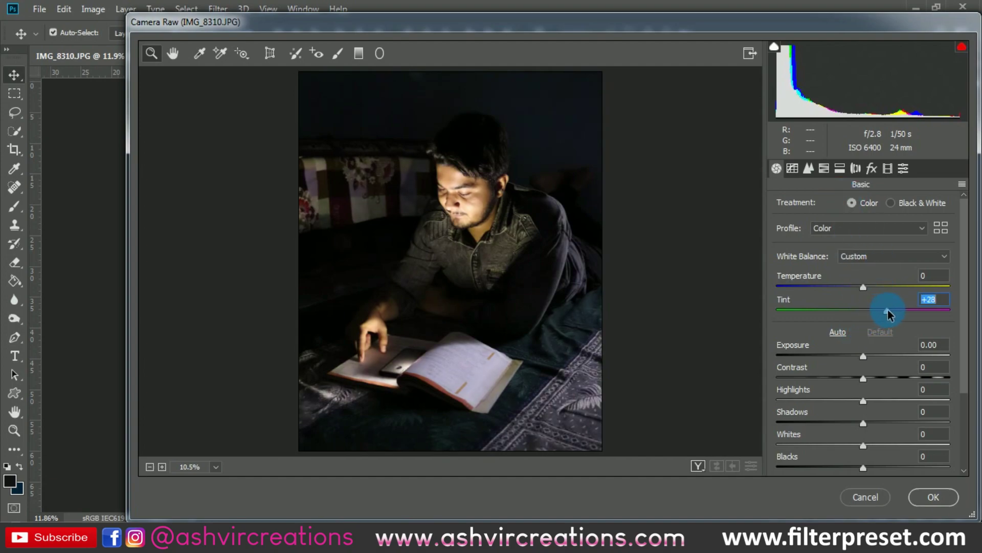
# - Set the HSL hue of Oranges to -35 and Reds to about +51, lower the Oranges saturation, and apply the filter
pyautogui.click(822, 168)
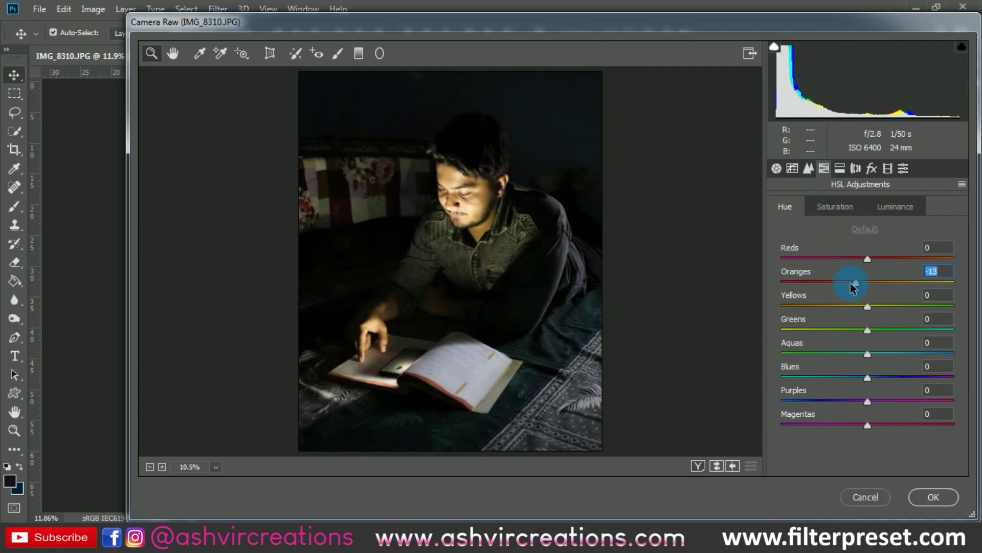
pyautogui.moveTo(908, 296); pyautogui.dragTo(835, 296)
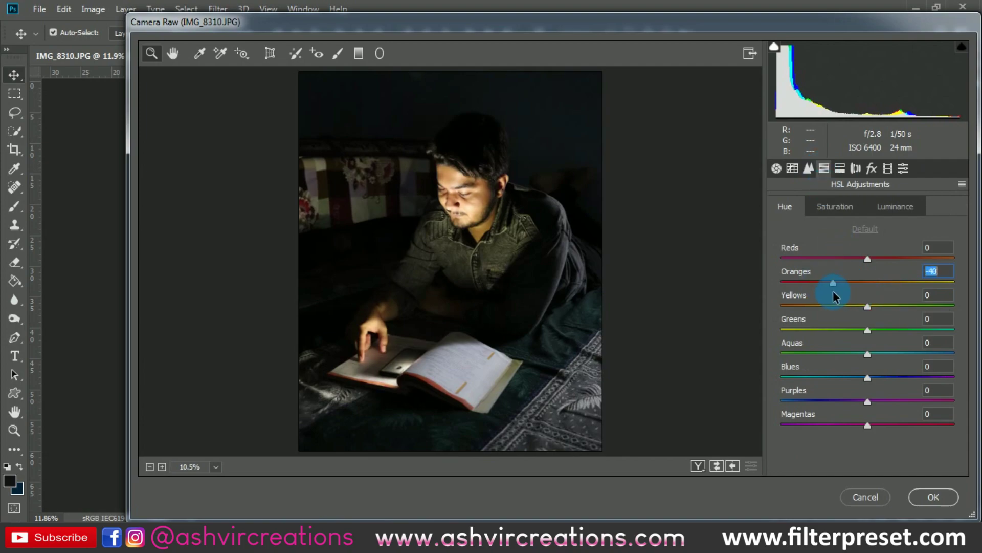
pyautogui.click(837, 205)
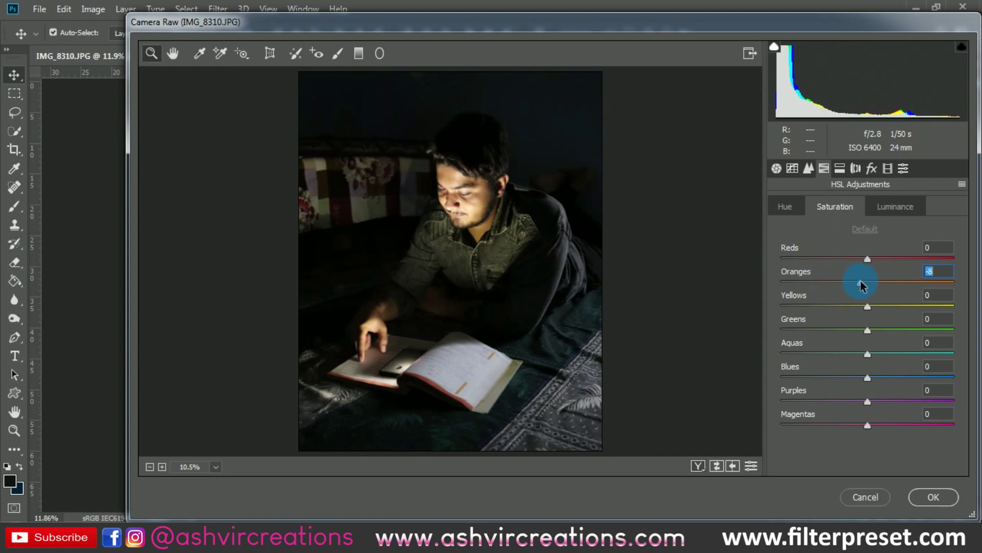
pyautogui.click(788, 206)
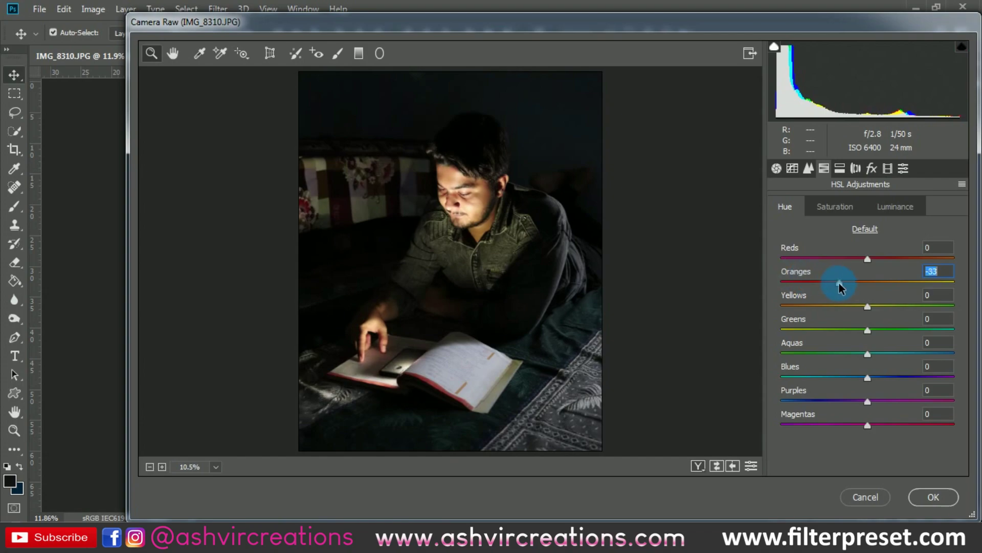
pyautogui.moveTo(839, 262); pyautogui.dragTo(907, 261)
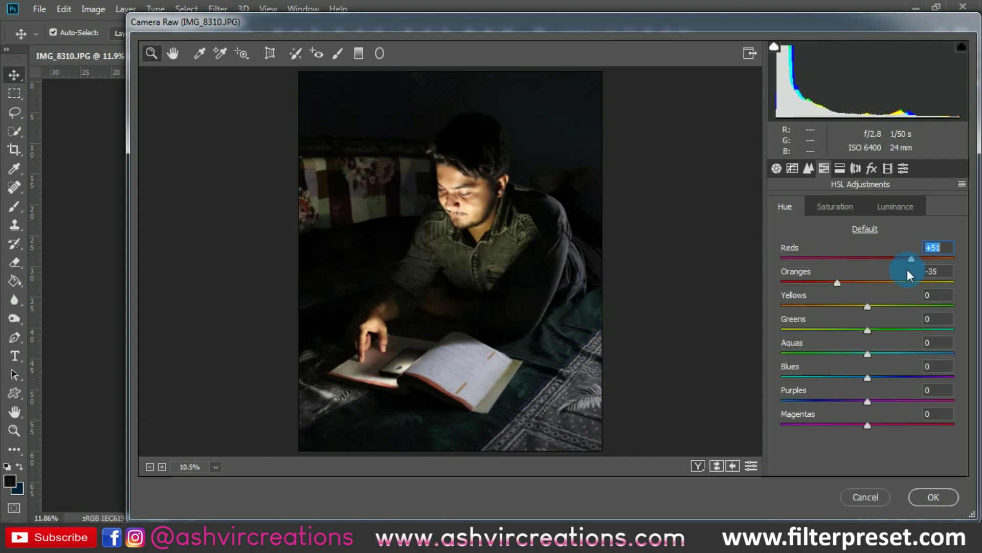
pyautogui.click(934, 497)
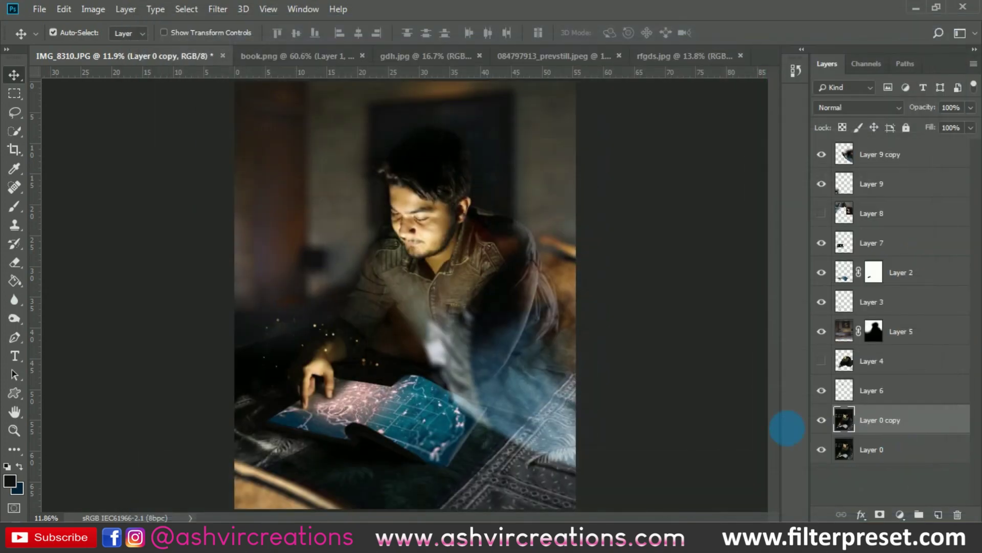
# - Merge all layers from Layer 0 copy up to Layer 9 copy into one, leaving Layer 0 separate
pyautogui.scroll(-4, 412, 243)
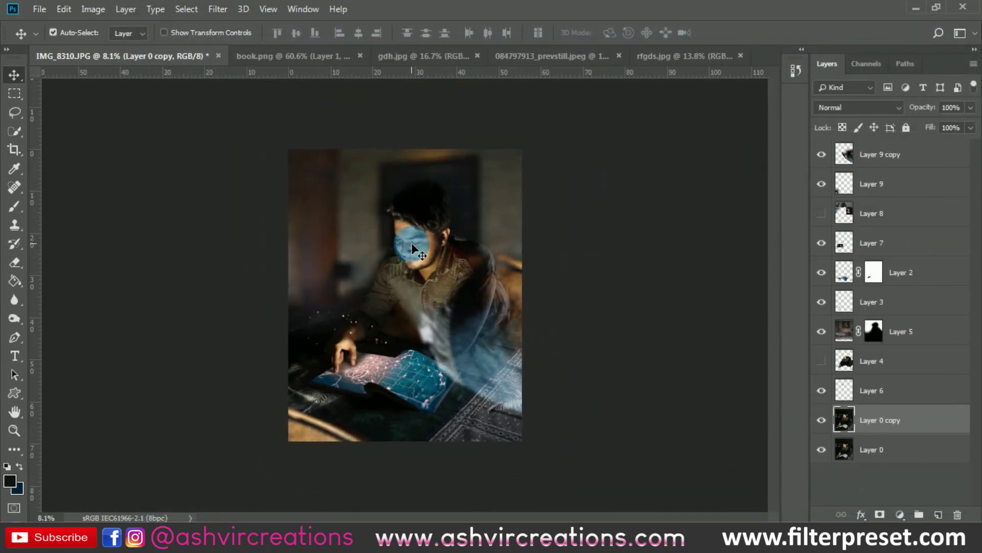
pyautogui.scroll(2, 412, 242)
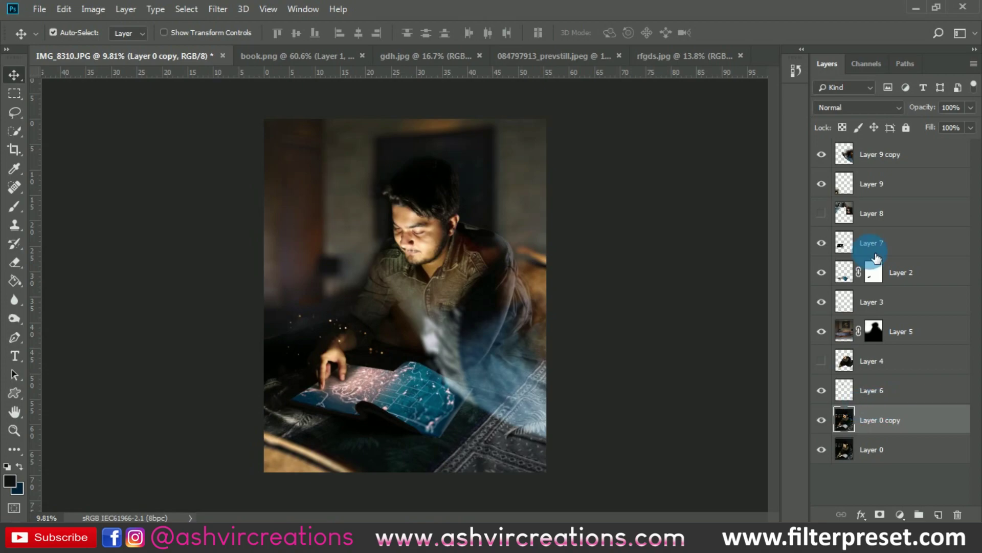
pyautogui.keyDown('shift'); pyautogui.click(911, 155); pyautogui.keyUp('shift')
pyautogui.rightClick(924, 163)
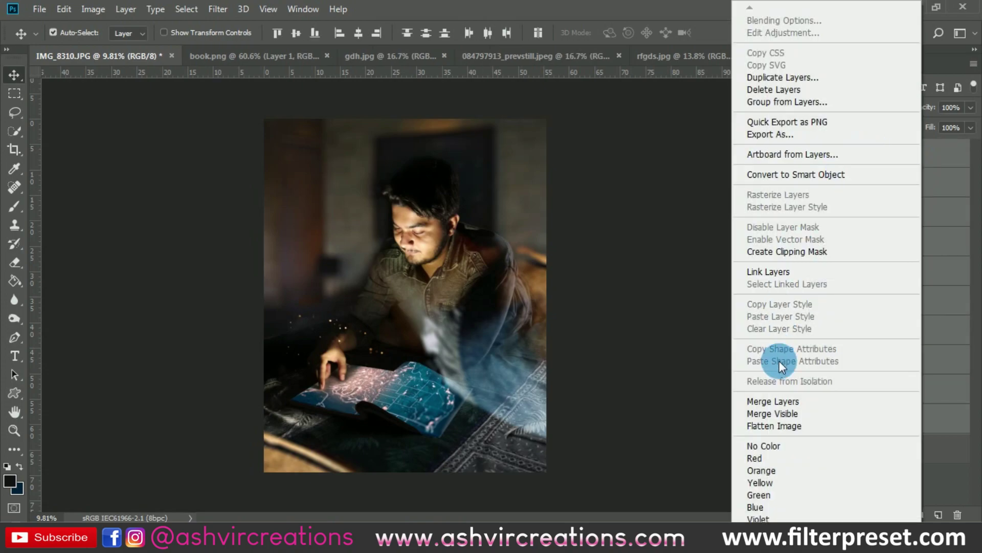
pyautogui.click(773, 402)
pyautogui.scroll(1, 419, 228)
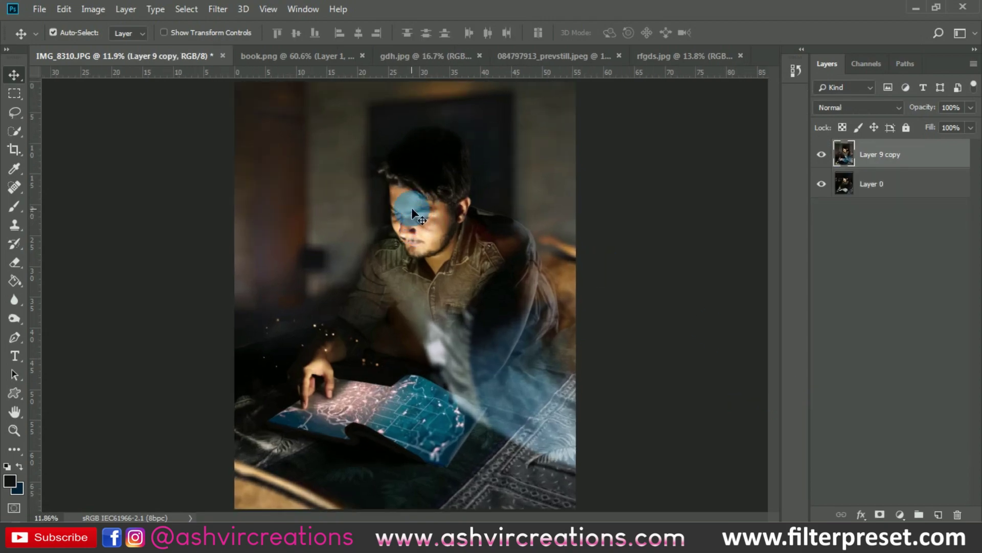
# - Apply the Crop tool again to the full frame of the merged image
pyautogui.click(21, 149)
pyautogui.click(66, 159)
pyautogui.press('Return')
pyautogui.press('v')
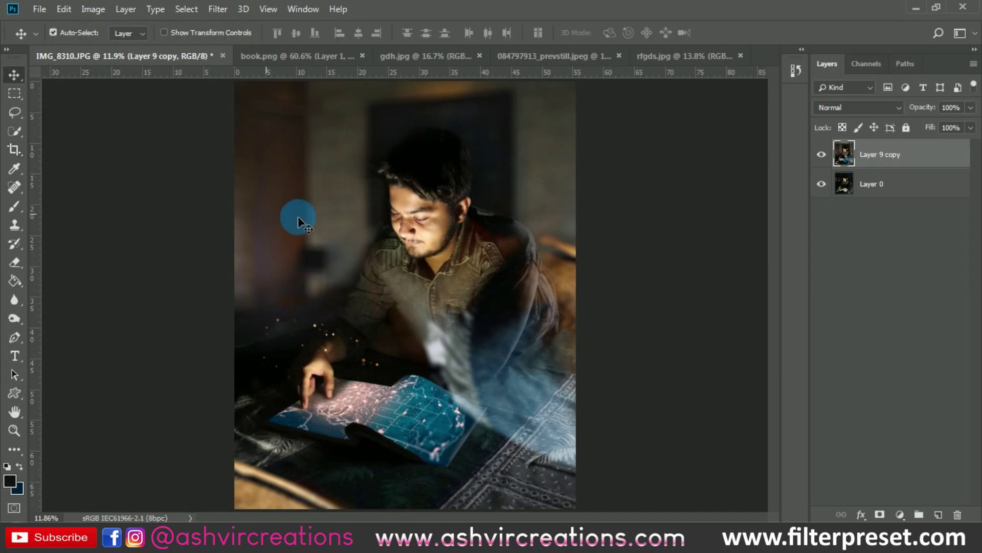
# - Open the merged layer in the Camera Raw Filter; set Temperature -13, Contrast +16, Highlights -7, Shadows +31, Whites -7 and Blacks +9
pyautogui.scroll(-1, 276, 200)
pyautogui.click(216, 10)
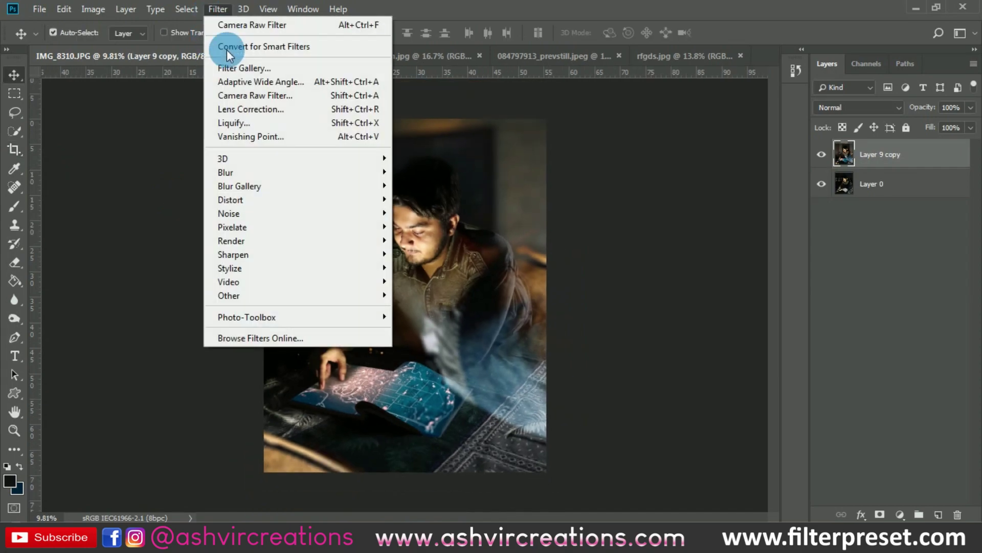
pyautogui.click(236, 95)
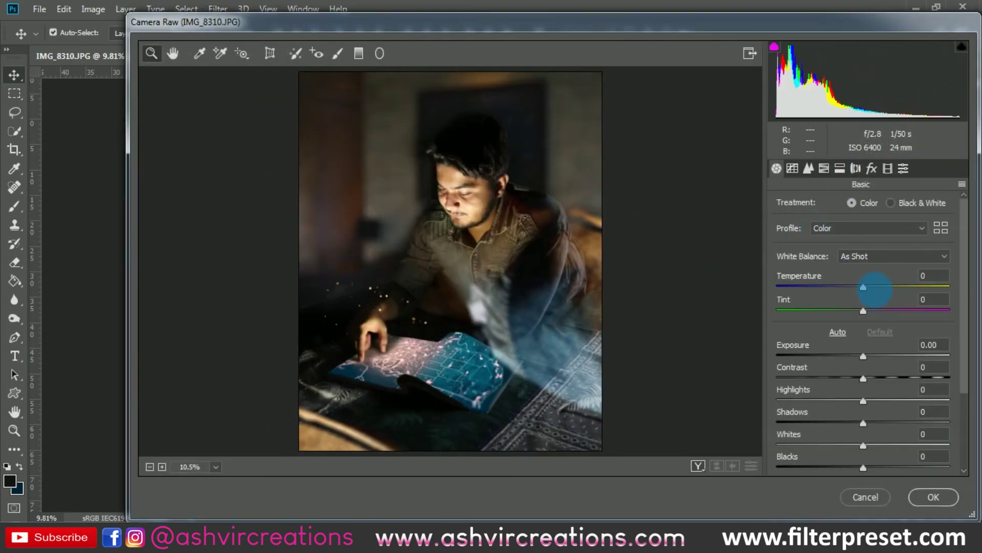
pyautogui.moveTo(864, 289); pyautogui.dragTo(852, 289)
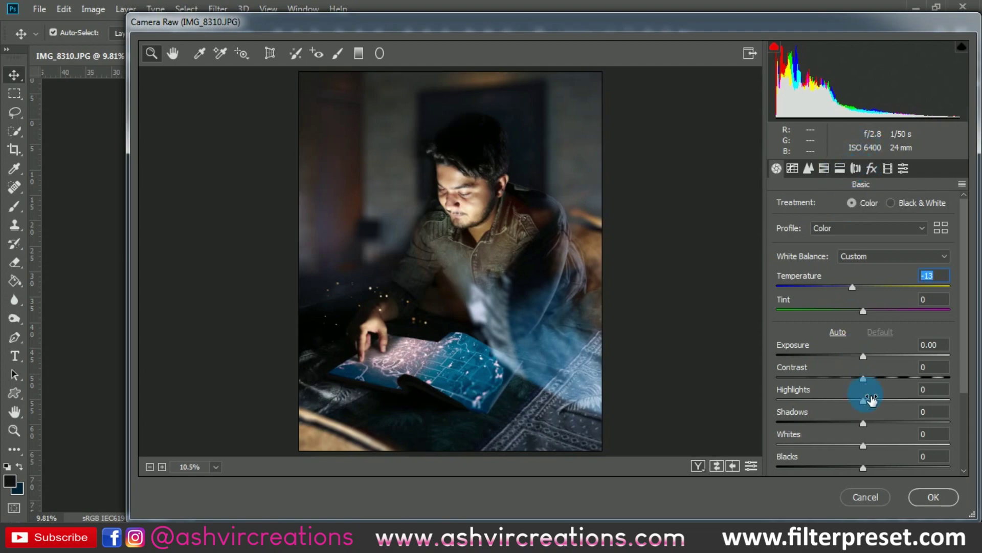
pyautogui.moveTo(871, 384); pyautogui.dragTo(847, 444)
# - Set the Blue Primary calibration hue to -30 and the white balance to Temperature -28 and Tint -3
pyautogui.click(888, 169)
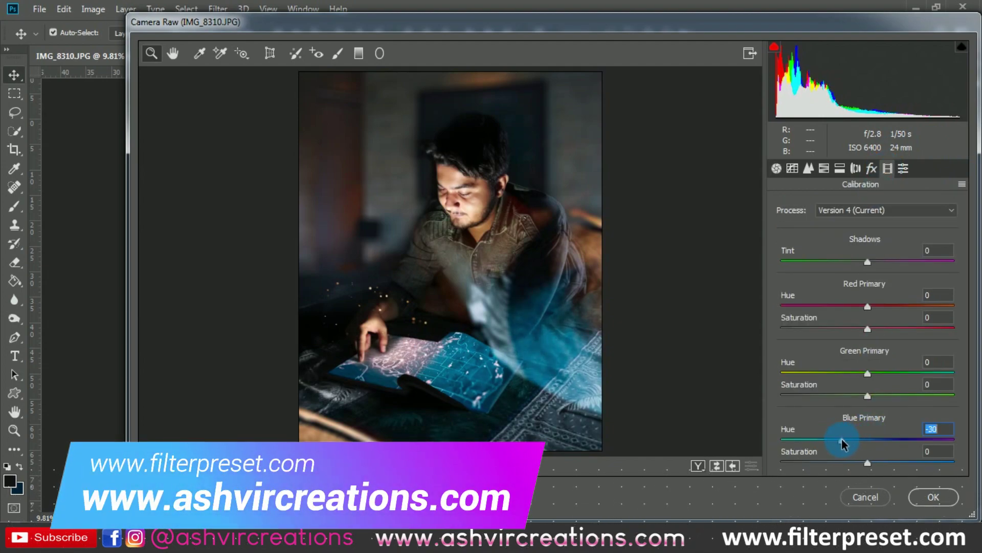
pyautogui.click(776, 168)
pyautogui.moveTo(852, 291); pyautogui.dragTo(836, 295)
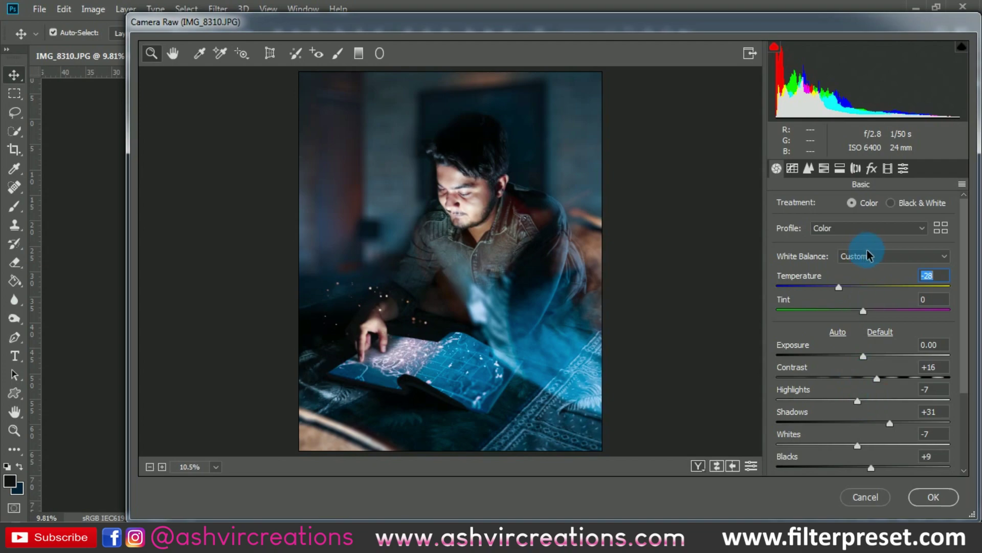
pyautogui.moveTo(864, 312)
pyautogui.mouseDown()
pyautogui.moveTo(886, 310)
pyautogui.moveTo(843, 314)
pyautogui.moveTo(862, 316)
pyautogui.mouseUp()
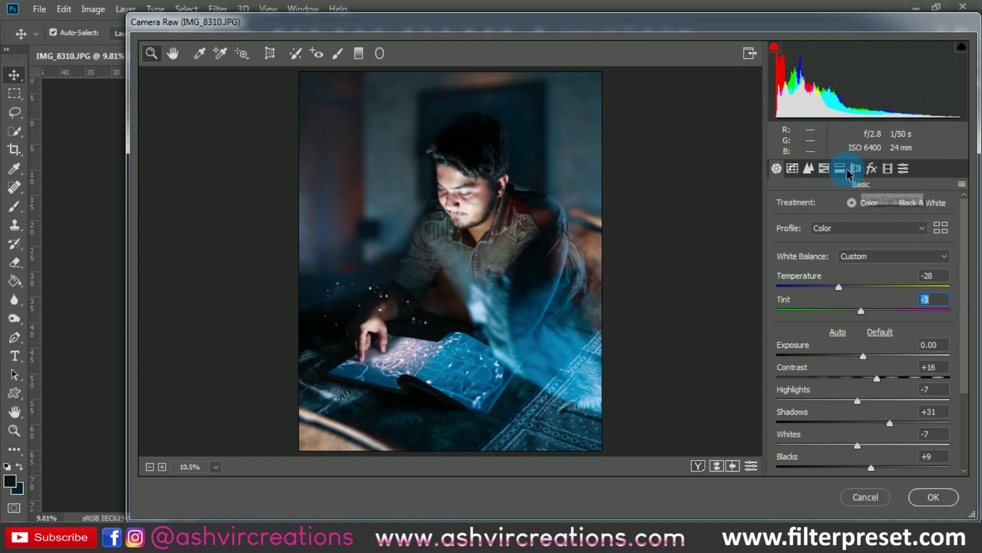
# - Shape the RGB point tone curve with the black point output at 11, a shadow point at input 64, and a highlight point at 196/189
pyautogui.click(834, 170)
pyautogui.click(793, 169)
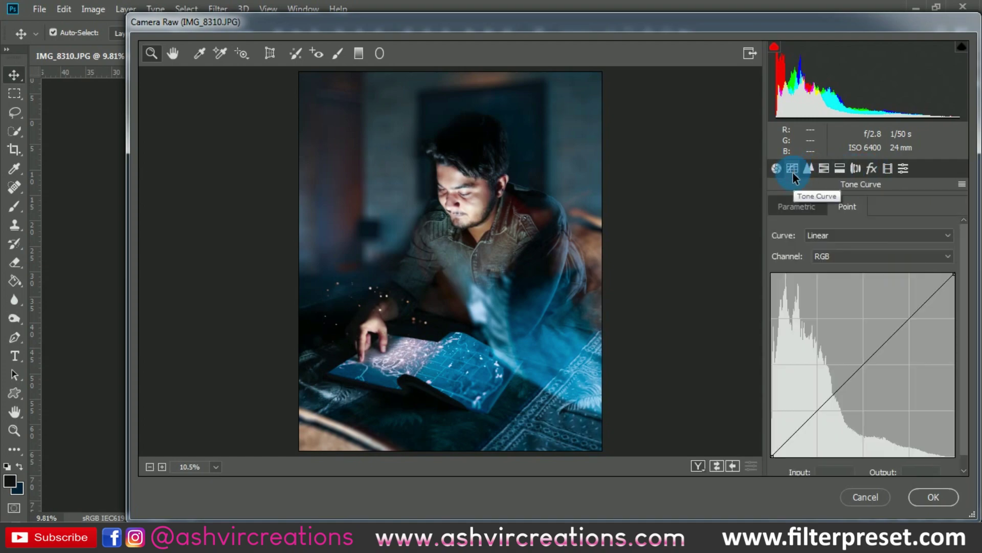
pyautogui.click(818, 412)
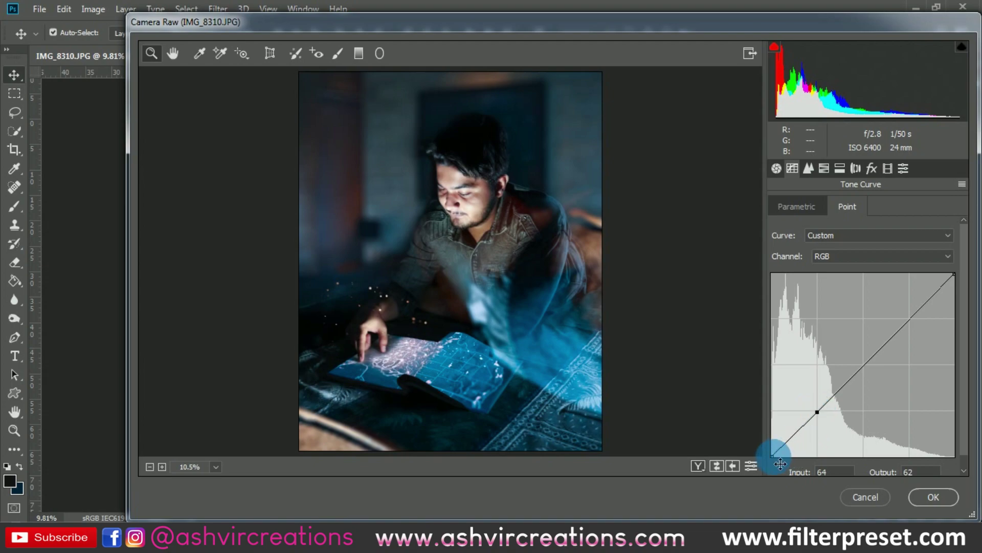
pyautogui.moveTo(775, 457)
pyautogui.mouseDown()
pyautogui.moveTo(763, 441)
pyautogui.moveTo(761, 467)
pyautogui.moveTo(766, 455)
pyautogui.mouseUp()
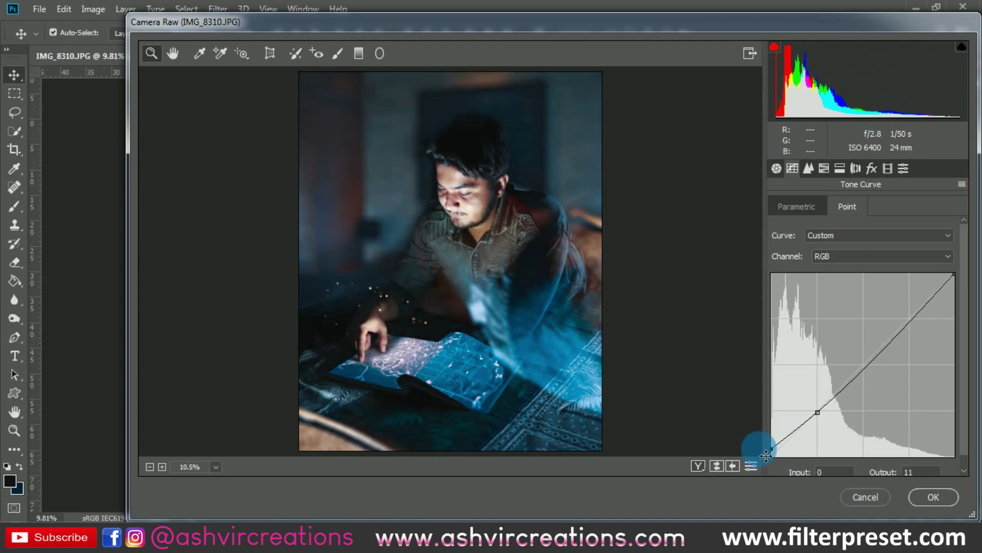
pyautogui.moveTo(907, 325)
pyautogui.mouseDown()
pyautogui.moveTo(927, 341)
pyautogui.moveTo(923, 332)
pyautogui.mouseUp()
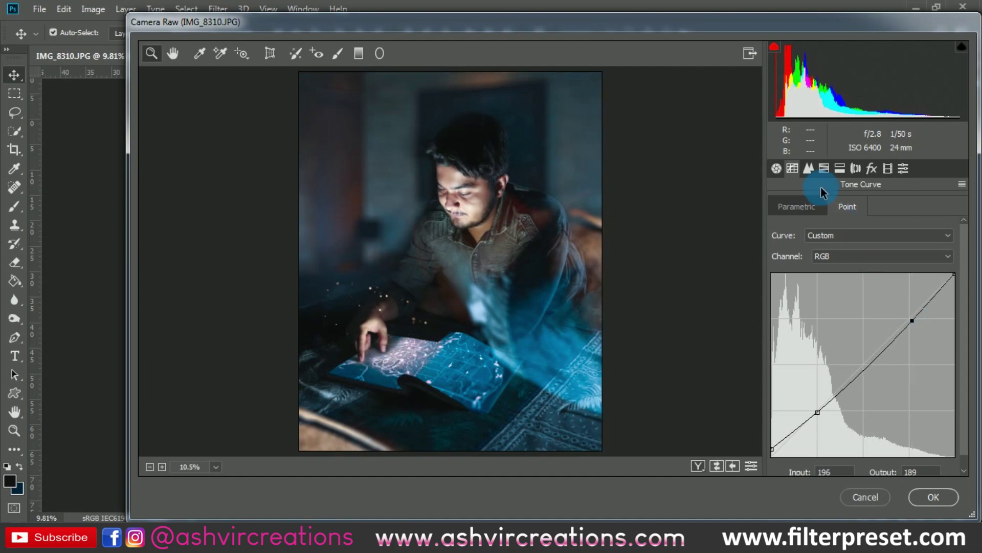
# - Set the sharpening amount to 13 and check the detail on the book and the whole image
pyautogui.click(808, 168)
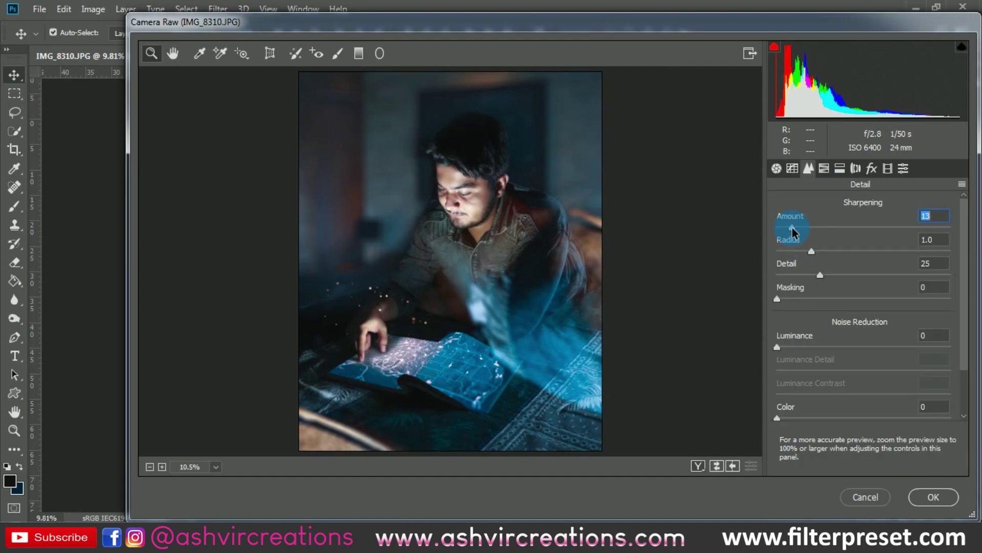
pyautogui.click(395, 377)
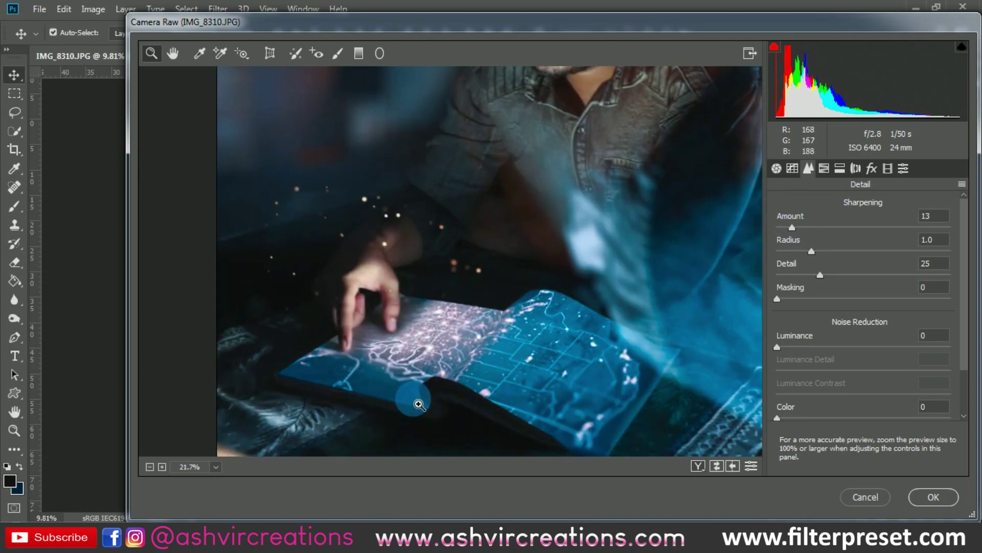
pyautogui.hotkey('ctrl', '-')
pyautogui.hotkey('ctrl', '-')
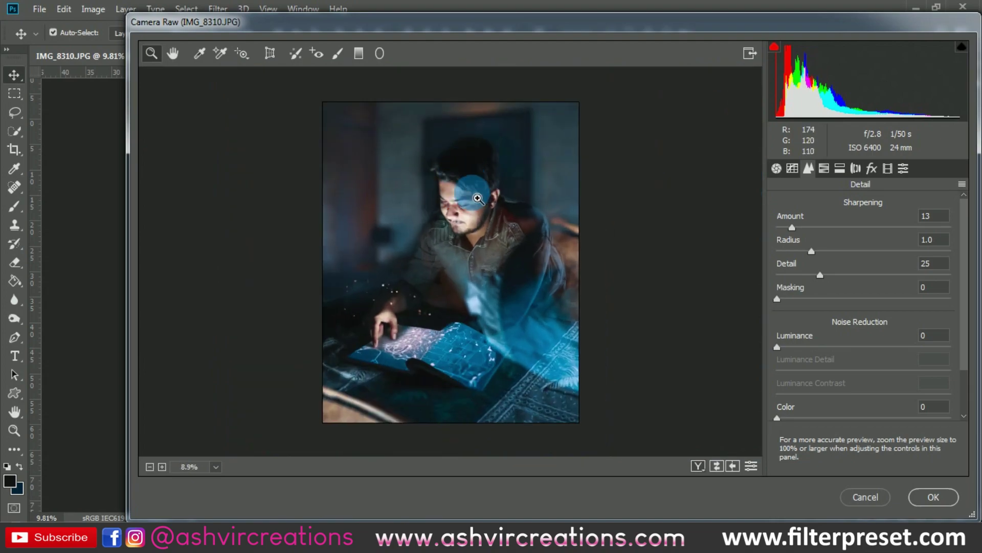
pyautogui.click(768, 135)
# - Split-tone the highlights with a hue of 42 and a saturation of 35
pyautogui.click(840, 168)
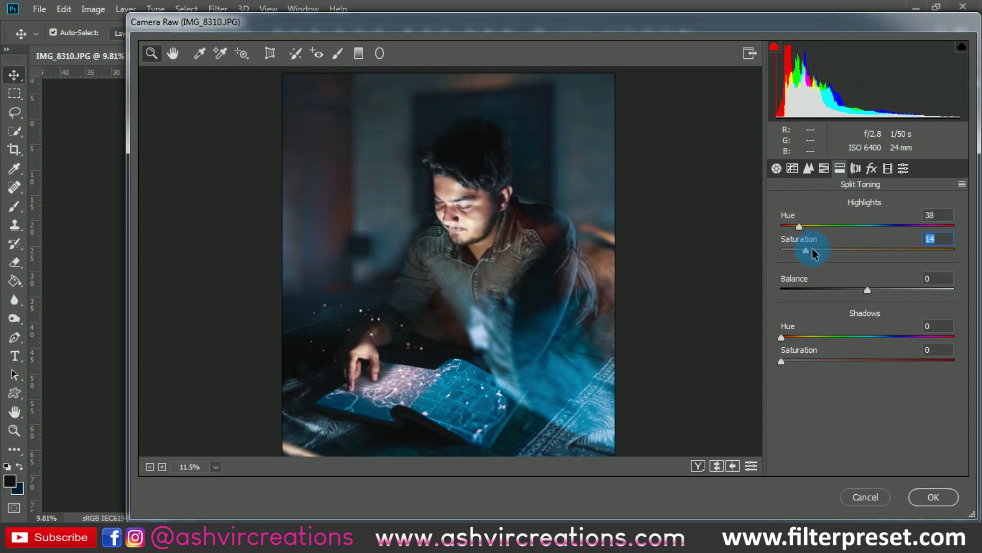
pyautogui.moveTo(813, 249); pyautogui.dragTo(842, 254)
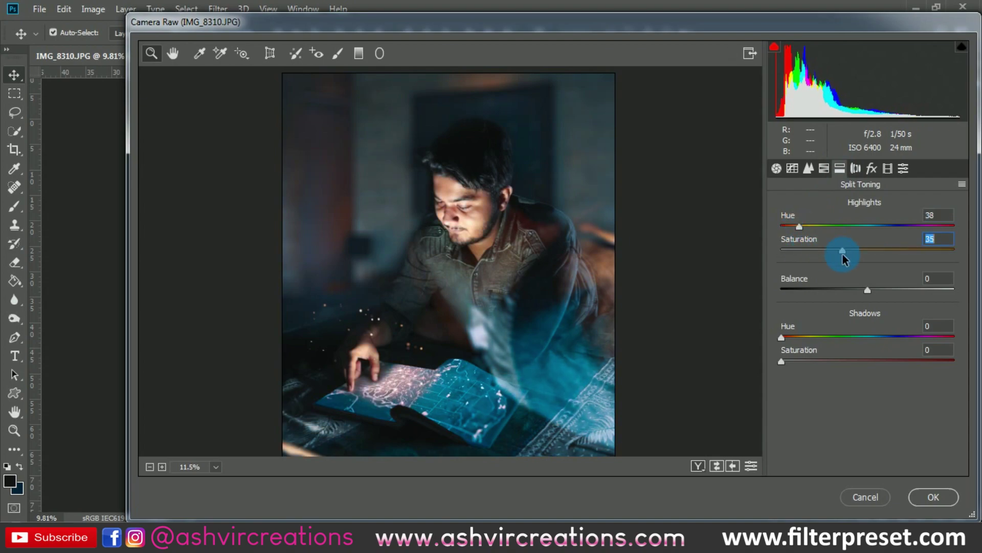
pyautogui.moveTo(799, 226); pyautogui.dragTo(810, 226)
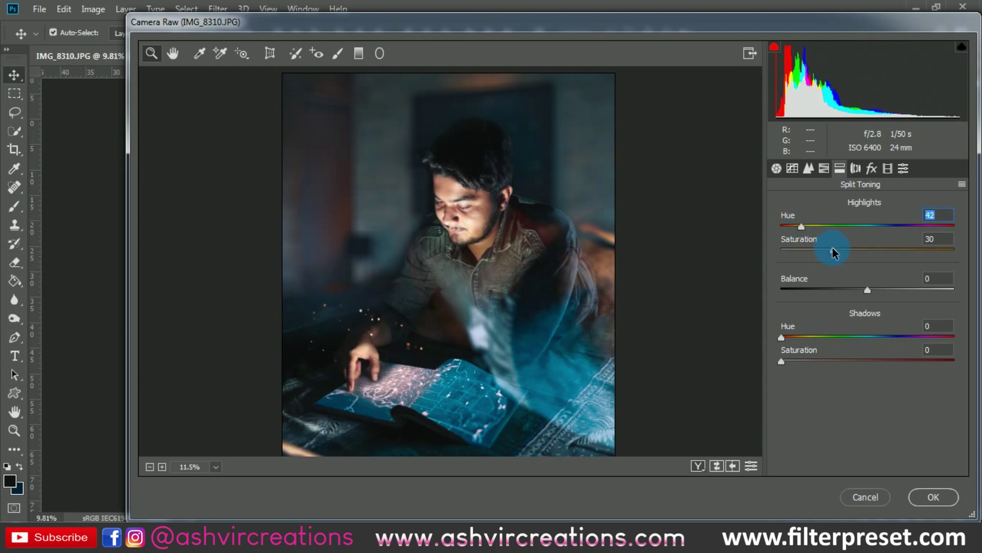
pyautogui.moveTo(833, 251)
pyautogui.mouseDown()
pyautogui.moveTo(858, 253)
pyautogui.moveTo(780, 248)
pyautogui.moveTo(842, 251)
pyautogui.mouseUp()
# - Split-tone the shadows with a hue of 209 and a saturation of 13
pyautogui.moveTo(782, 338); pyautogui.dragTo(816, 357)
pyautogui.click(929, 326)
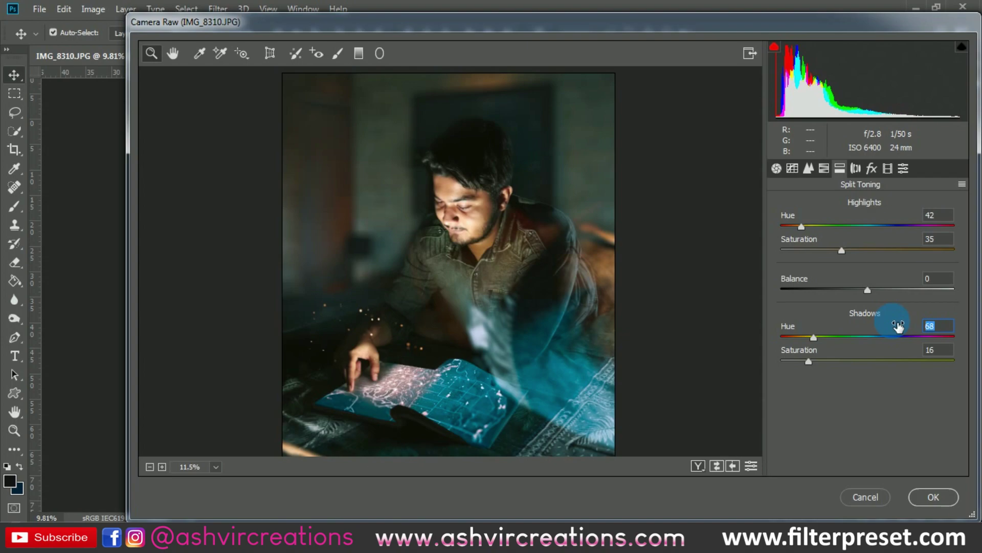
pyautogui.write('209')
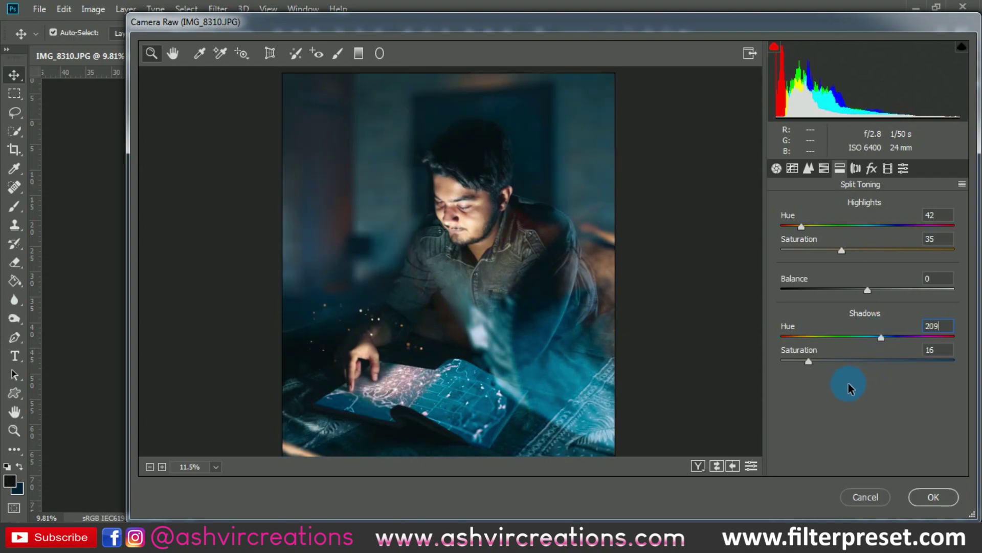
pyautogui.moveTo(813, 361)
pyautogui.mouseDown()
pyautogui.moveTo(863, 364)
pyautogui.moveTo(762, 361)
pyautogui.moveTo(818, 365)
pyautogui.moveTo(809, 368)
pyautogui.mouseUp()
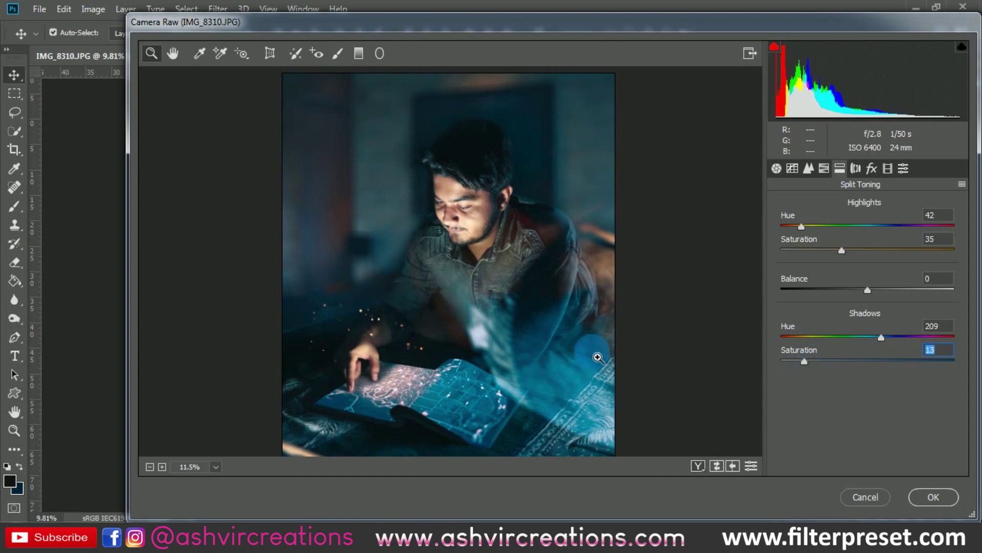
pyautogui.keyDown('alt'); pyautogui.click(564, 327); pyautogui.keyUp('alt')
pyautogui.moveTo(431, 248); pyautogui.dragTo(419, 241)
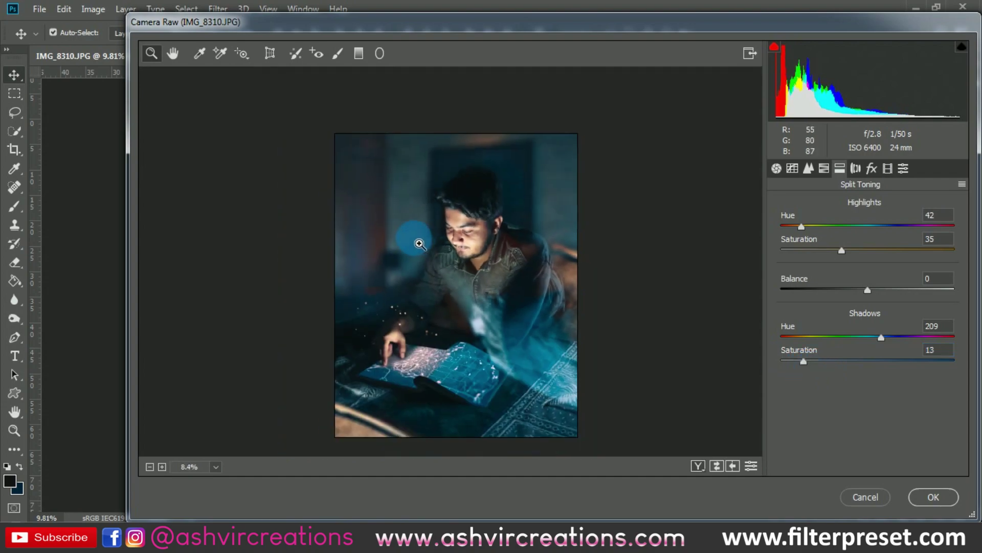
# - Add a Highlight Priority post-crop vignette with an amount of -21
pyautogui.click(857, 169)
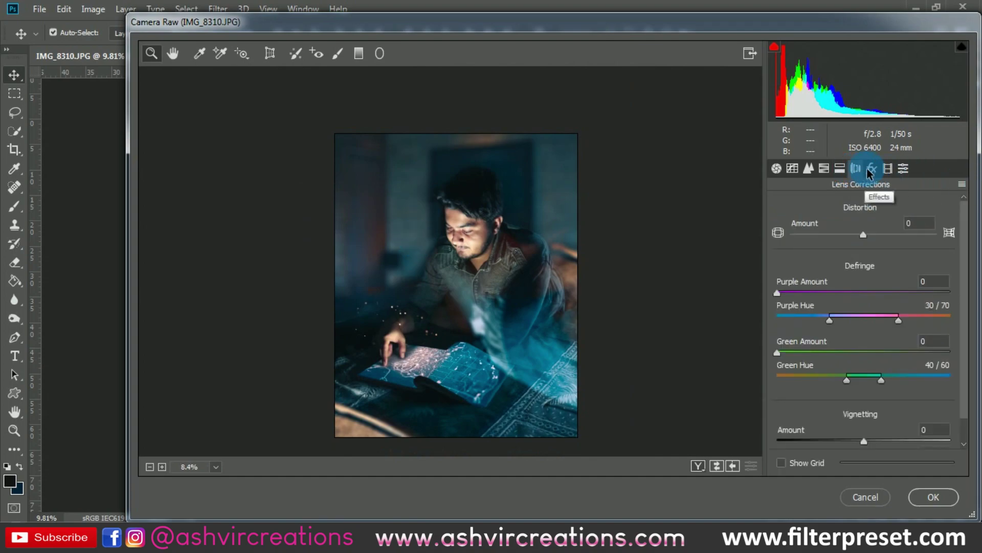
pyautogui.click(871, 169)
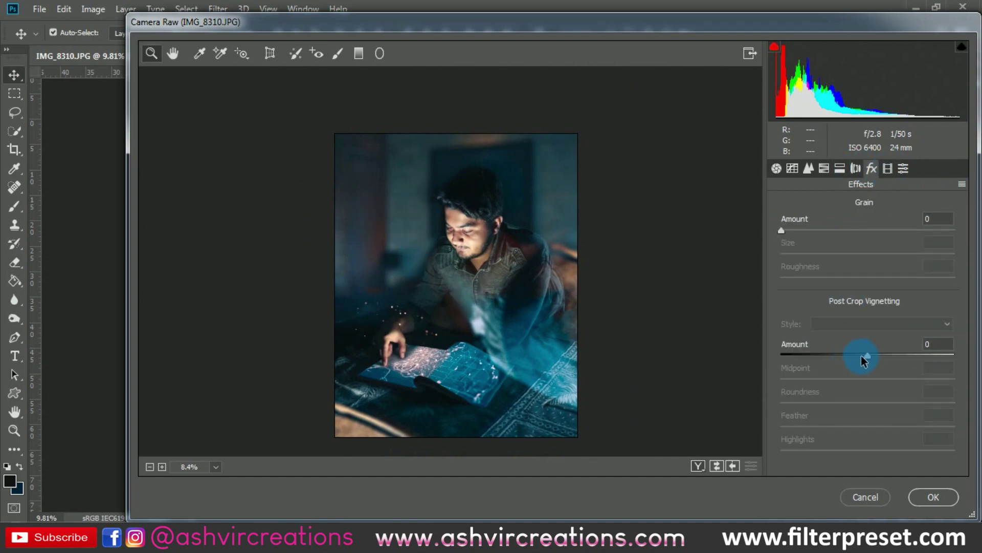
pyautogui.moveTo(861, 356); pyautogui.dragTo(848, 359)
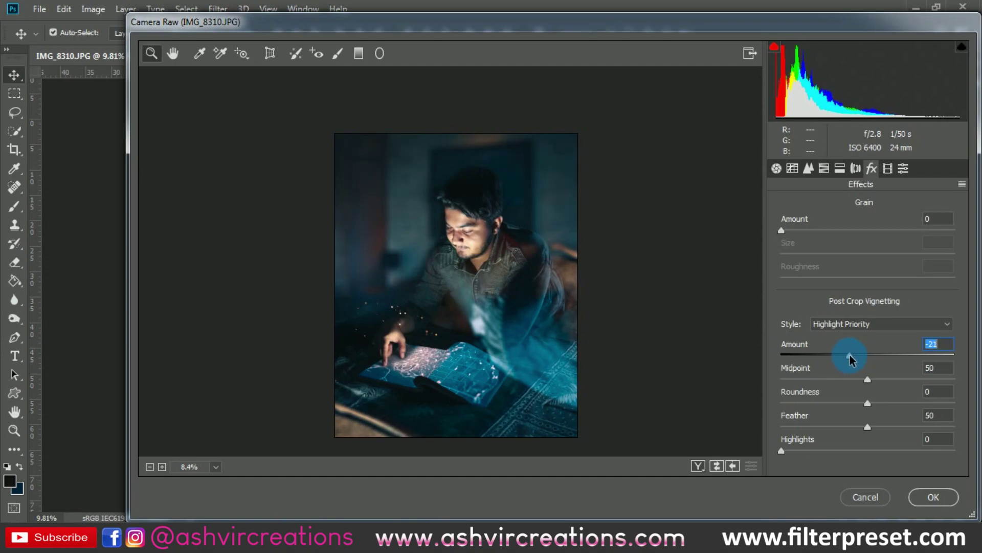
# - Set the calibration saturation to +12 for Red Primary, +12 for Green Primary and +8 for Blue Primary
pyautogui.click(888, 169)
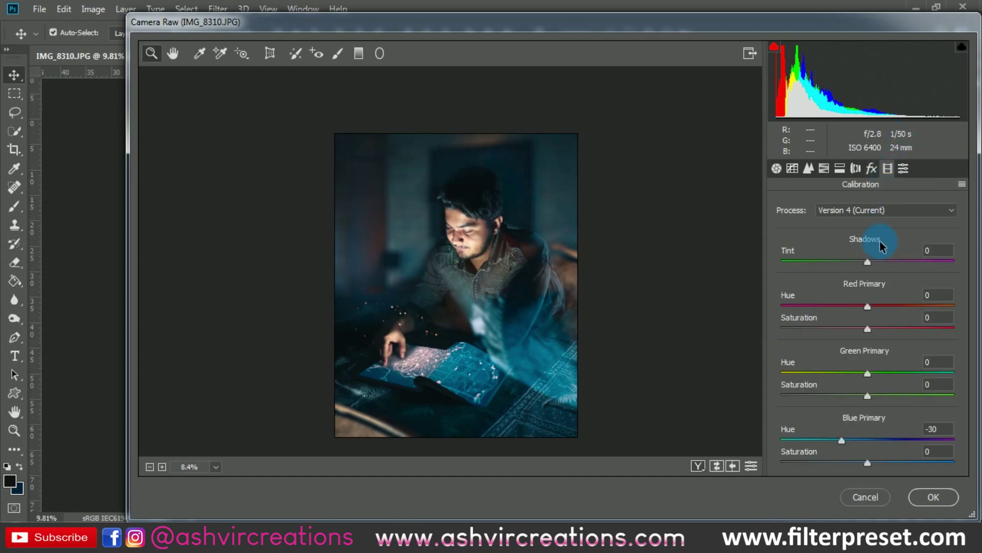
pyautogui.moveTo(881, 401)
pyautogui.mouseDown()
pyautogui.moveTo(910, 405)
pyautogui.moveTo(824, 399)
pyautogui.moveTo(955, 415)
pyautogui.moveTo(883, 420)
pyautogui.mouseUp()
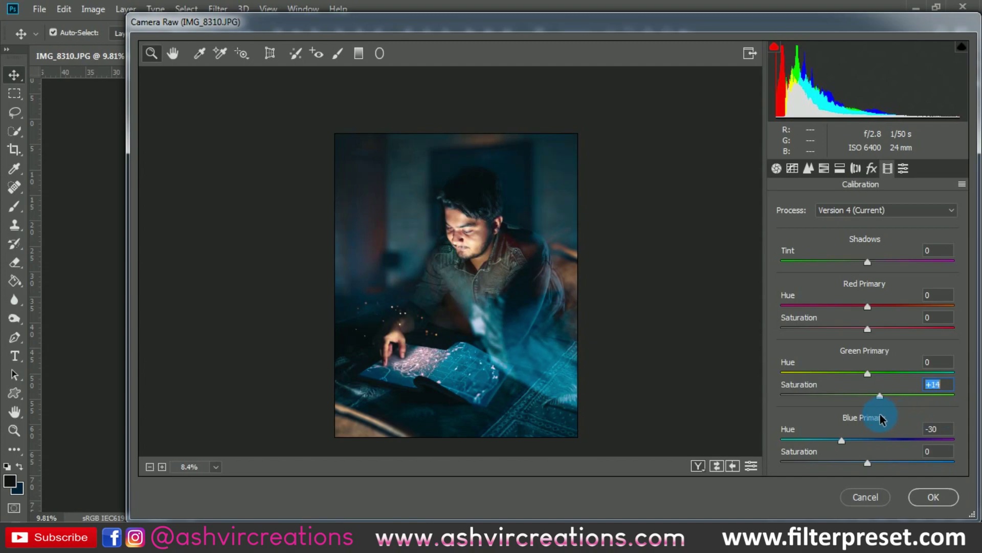
pyautogui.moveTo(883, 333)
pyautogui.mouseDown()
pyautogui.moveTo(889, 324)
pyautogui.moveTo(866, 324)
pyautogui.moveTo(930, 325)
pyautogui.moveTo(842, 326)
pyautogui.moveTo(901, 326)
pyautogui.moveTo(891, 327)
pyautogui.mouseUp()
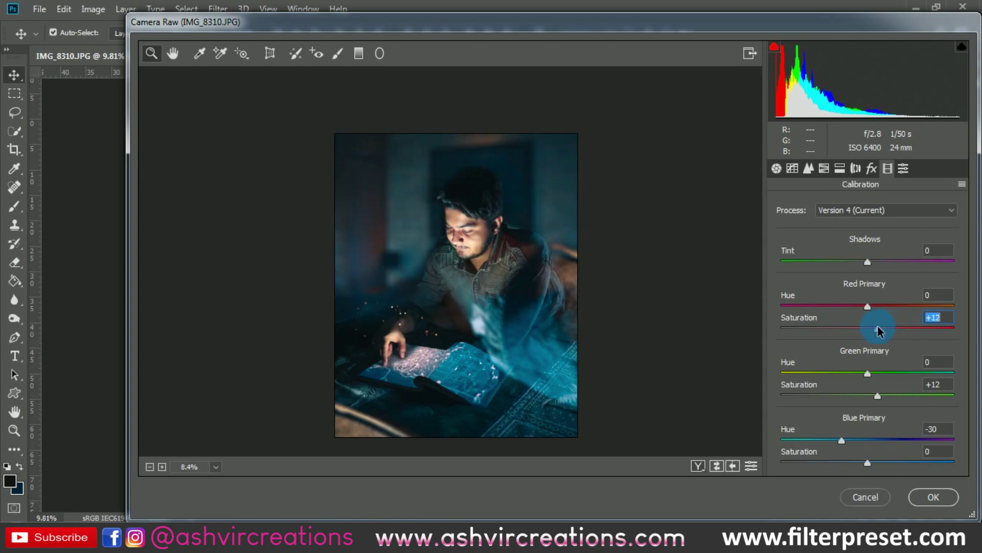
pyautogui.moveTo(881, 468); pyautogui.dragTo(874, 463)
pyautogui.moveTo(440, 258); pyautogui.dragTo(496, 375)
pyautogui.scroll(2, 450, 320)
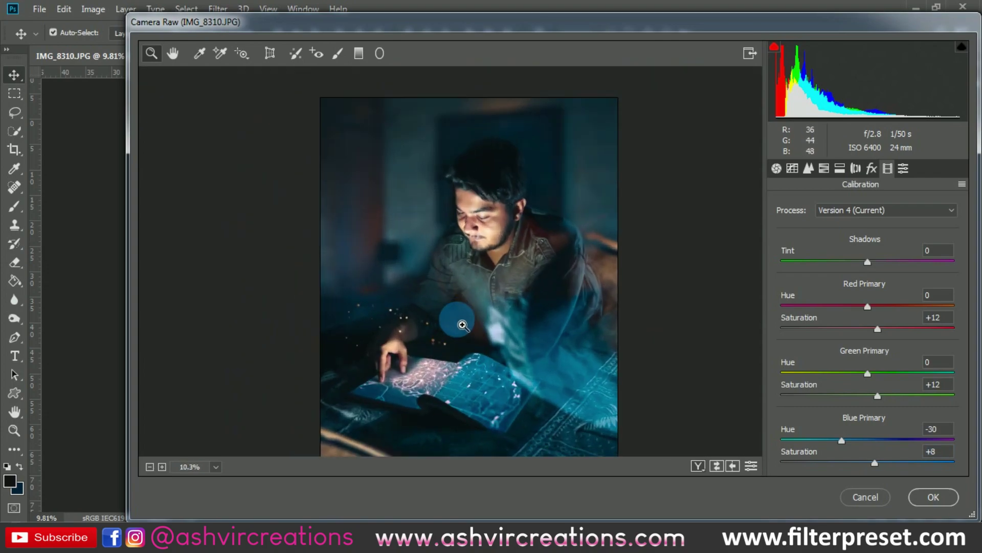
# - Raise the Exposure to +0.05 and apply the Camera Raw Filter to the merged layer
pyautogui.click(785, 169)
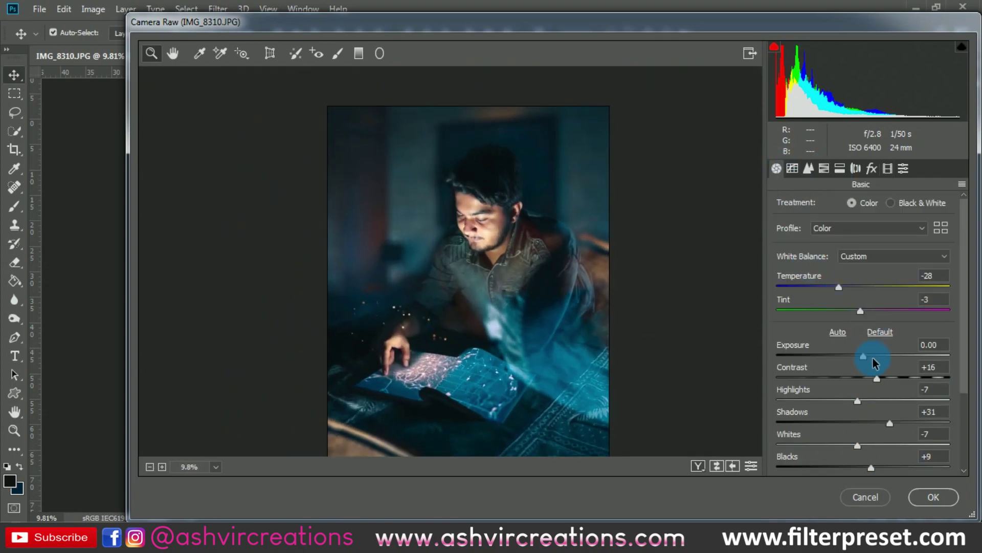
pyautogui.moveTo(868, 359); pyautogui.dragTo(866, 361)
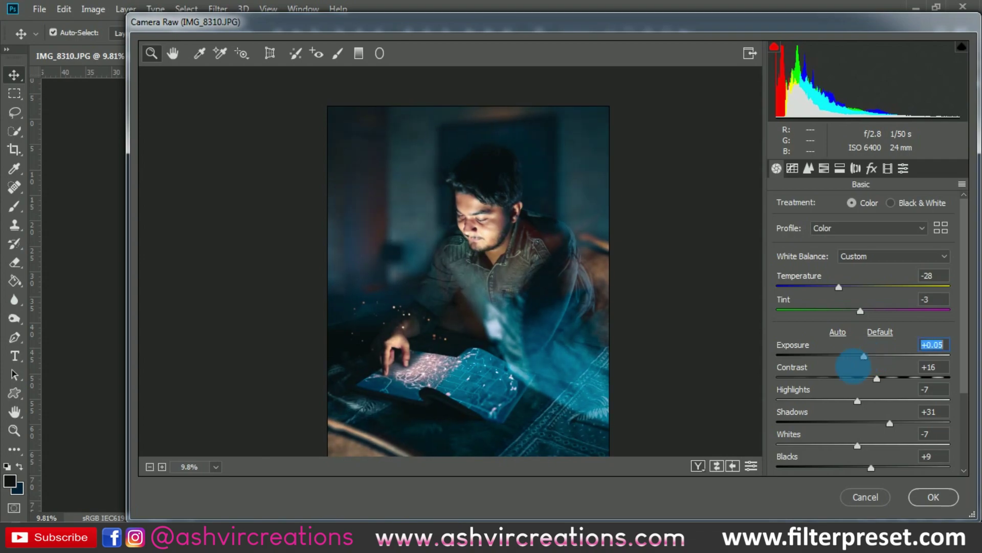
pyautogui.moveTo(561, 339)
pyautogui.mouseDown()
pyautogui.moveTo(544, 330)
pyautogui.moveTo(553, 335)
pyautogui.mouseUp()
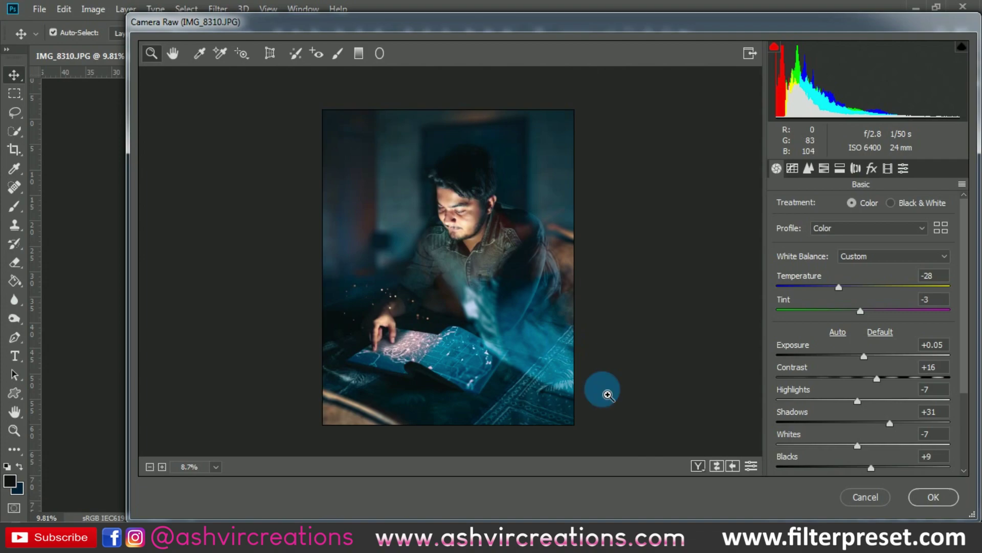
pyautogui.click(944, 498)
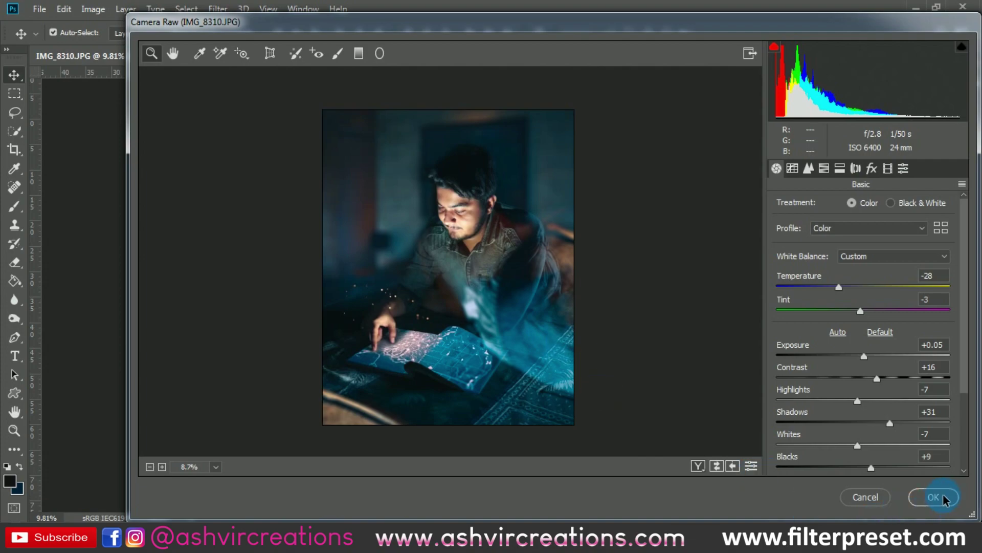
pyautogui.click(947, 497)
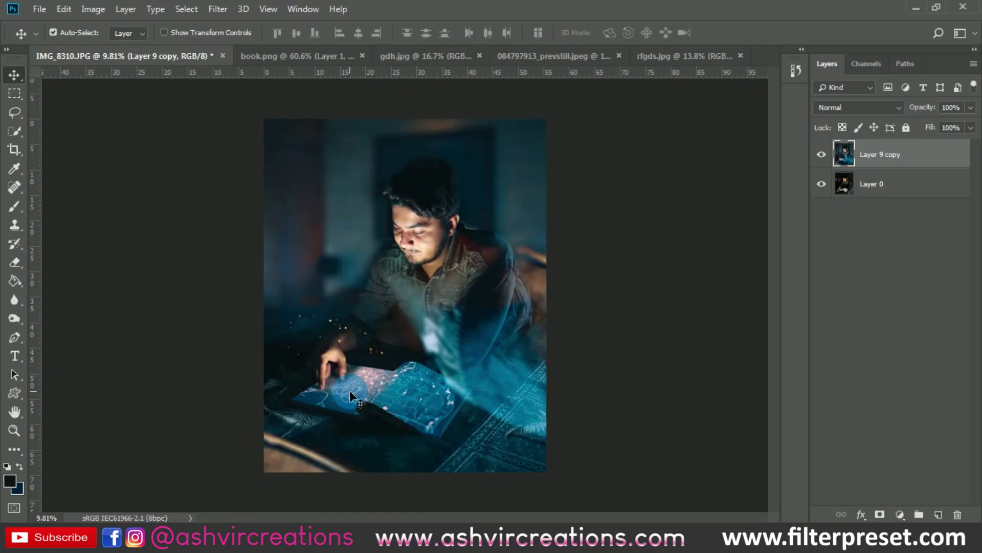
pyautogui.scroll(5, 349, 390)
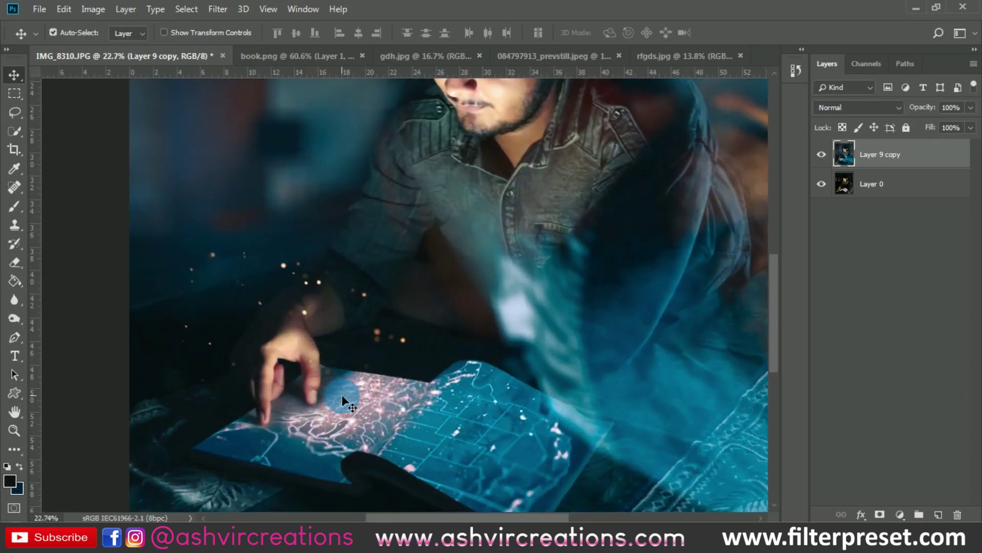
pyautogui.scroll(3, 342, 395)
pyautogui.scroll(-7, 342, 395)
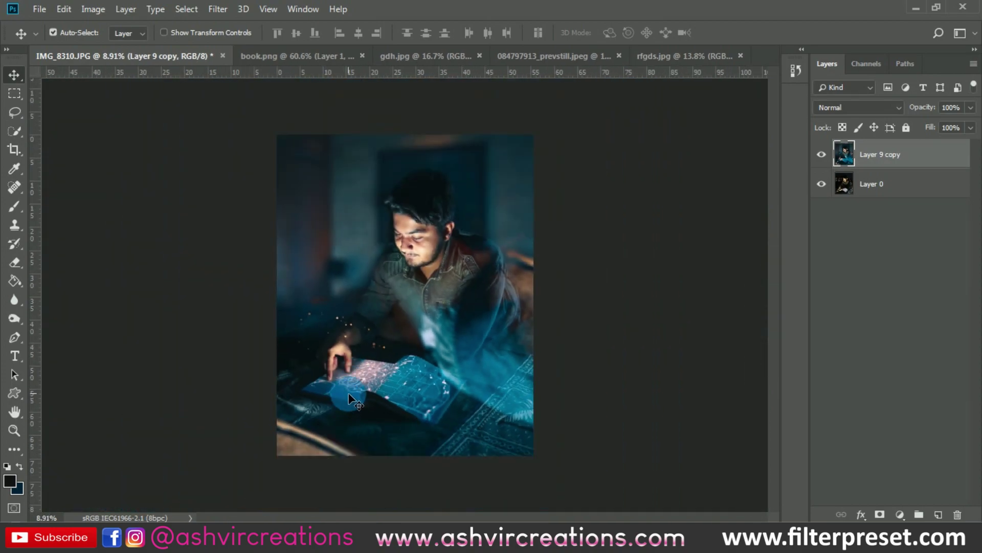
pyautogui.scroll(2, 348, 391)
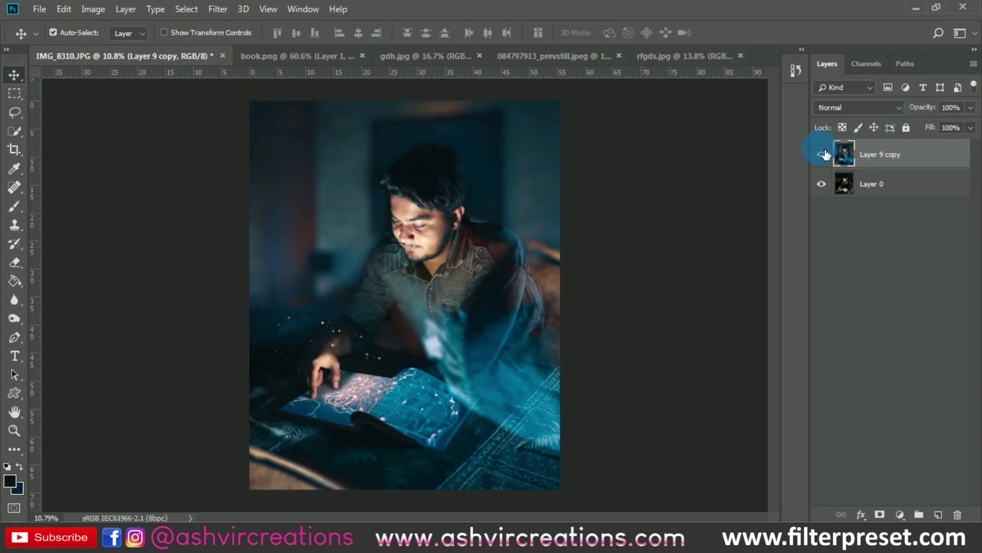
# - Compare the graded composite with the original photo by toggling the visibility of Layer 9 copy
pyautogui.click(822, 154)
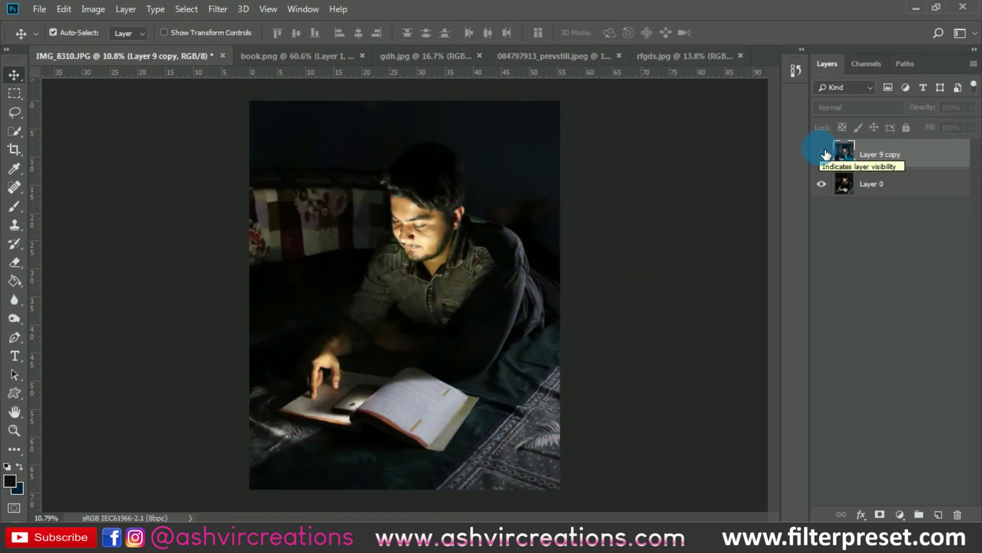
pyautogui.click(822, 154)
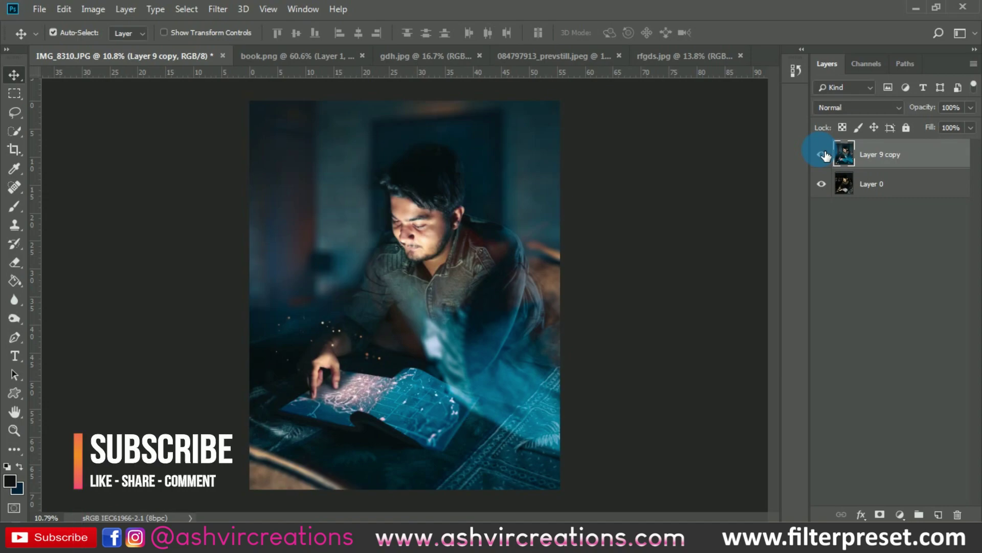
pyautogui.click(823, 154)
pyautogui.click(822, 154)
pyautogui.click(833, 156)
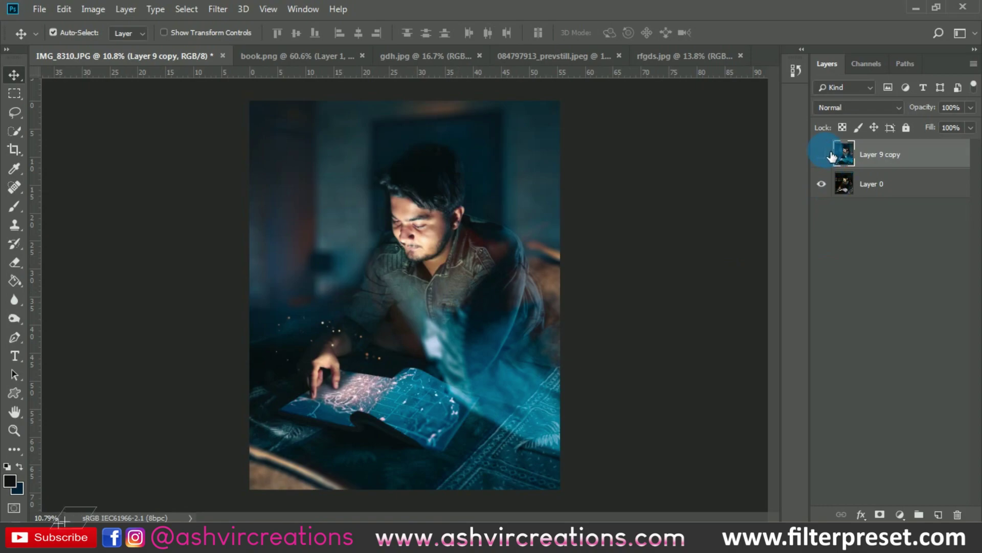
pyautogui.click(822, 154)
pyautogui.click(822, 154)
pyautogui.click(592, 290)
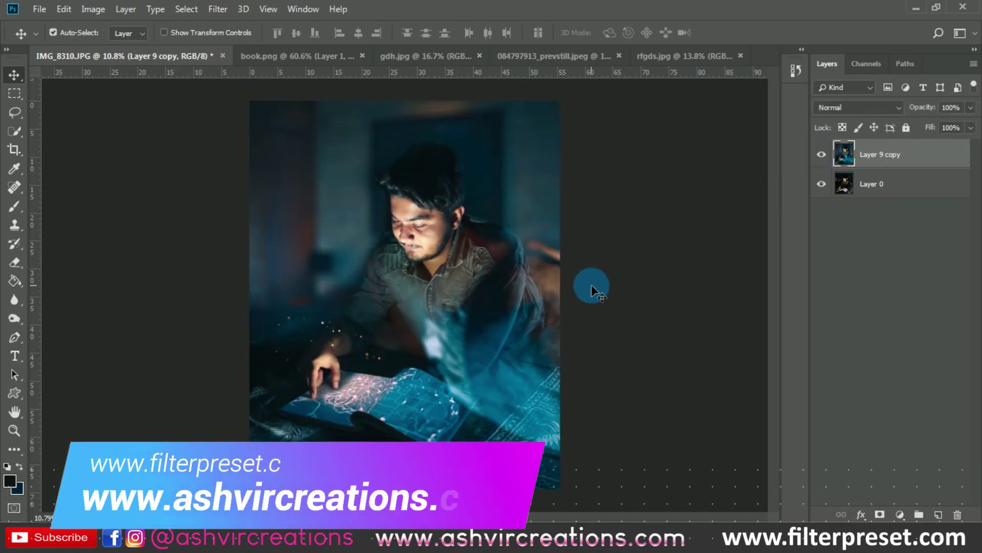
# - Examine the finished image up close and as a whole, checking the face, smoke, sparks and glowing map book
pyautogui.scroll(5, 664, 302)
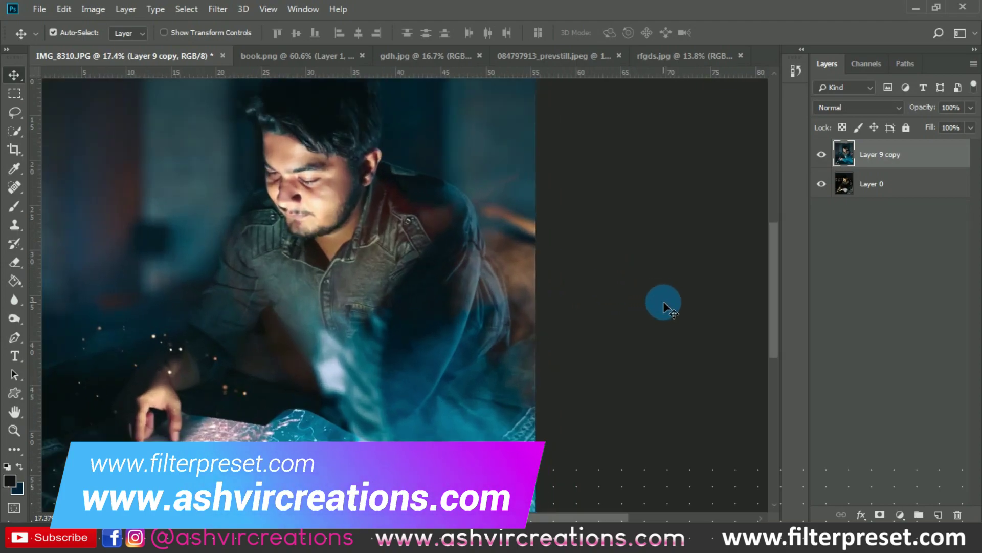
pyautogui.scroll(-3, 668, 300)
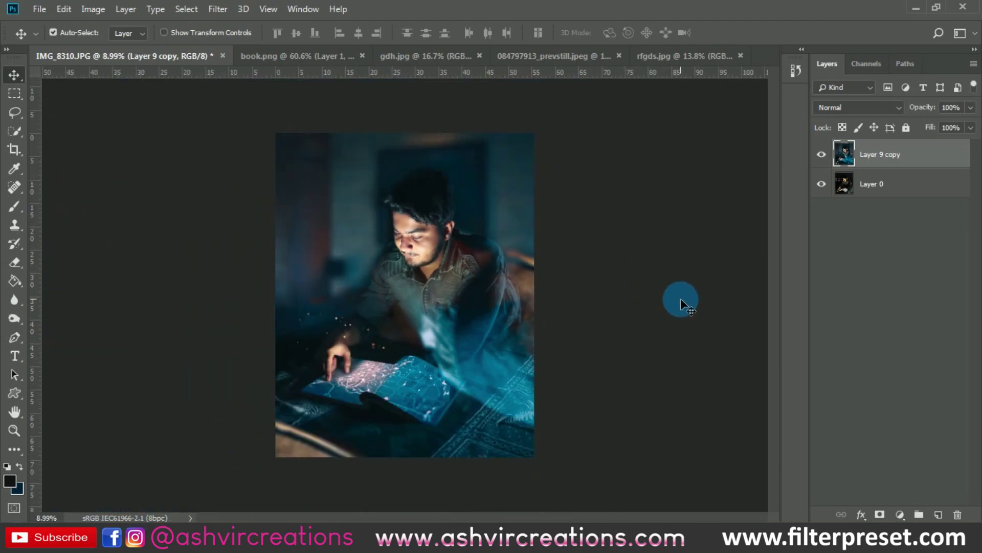
pyautogui.scroll(4, 687, 300)
pyautogui.scroll(-3, 538, 350)
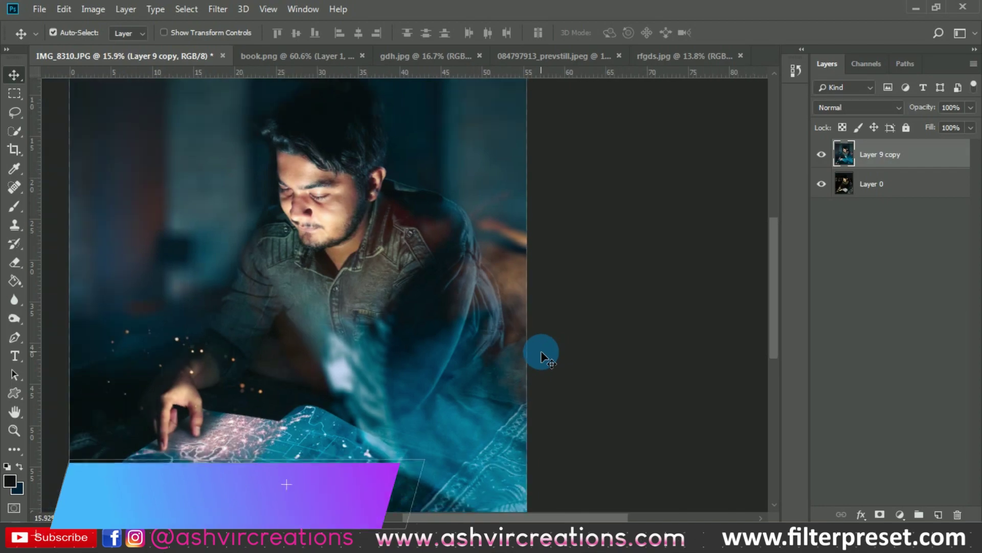
pyautogui.scroll(3, 537, 350)
pyautogui.moveTo(536, 337); pyautogui.dragTo(681, 334)
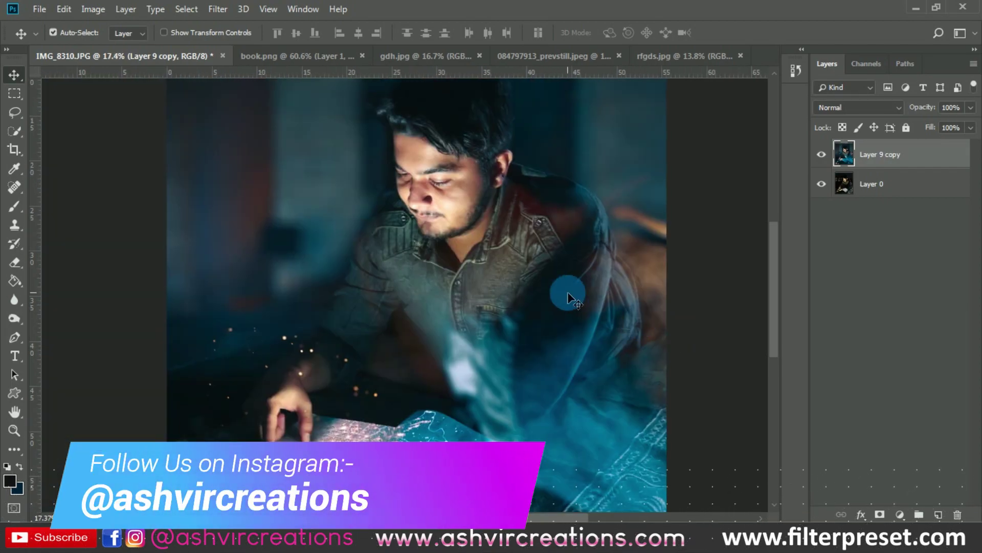
pyautogui.scroll(-3, 566, 295)
pyautogui.scroll(-1, 567, 295)
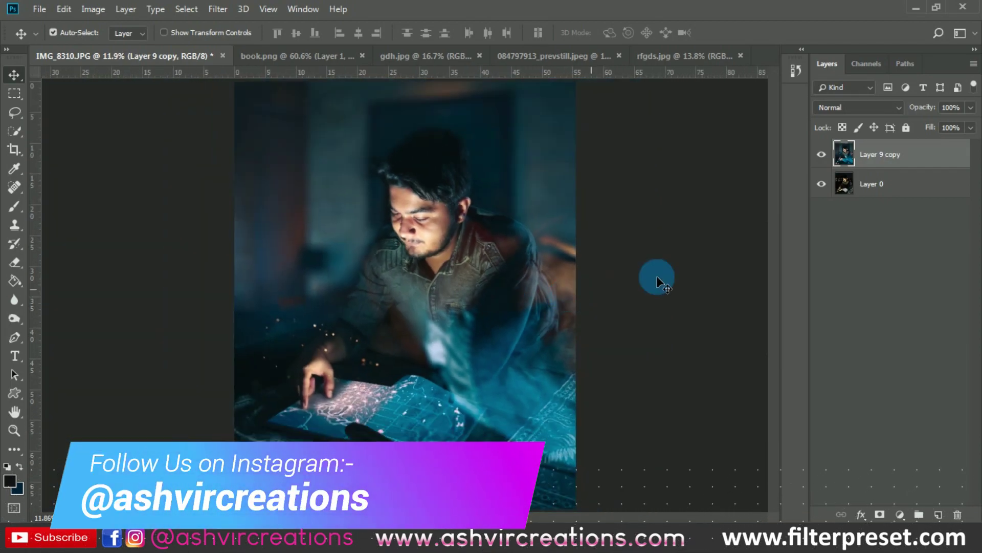
pyautogui.click(829, 154)
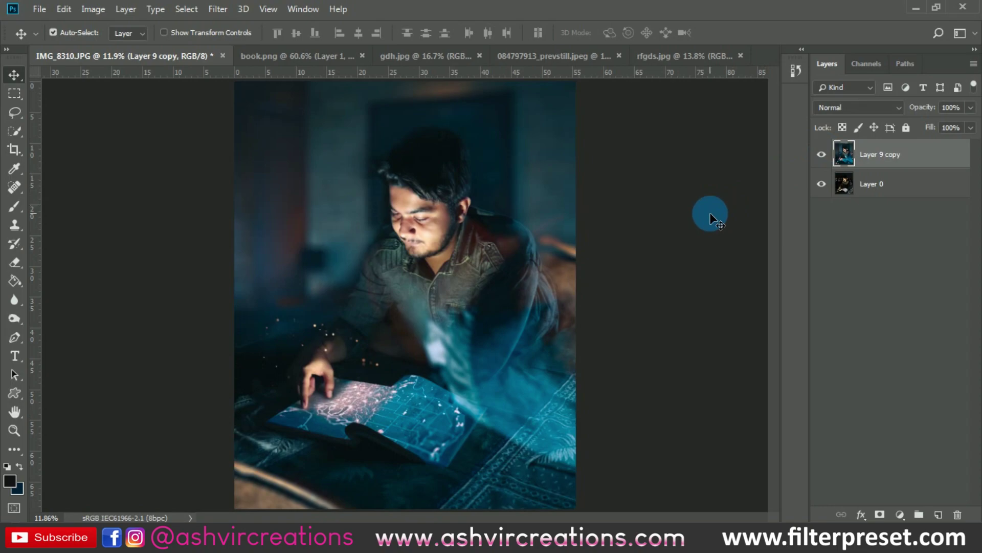